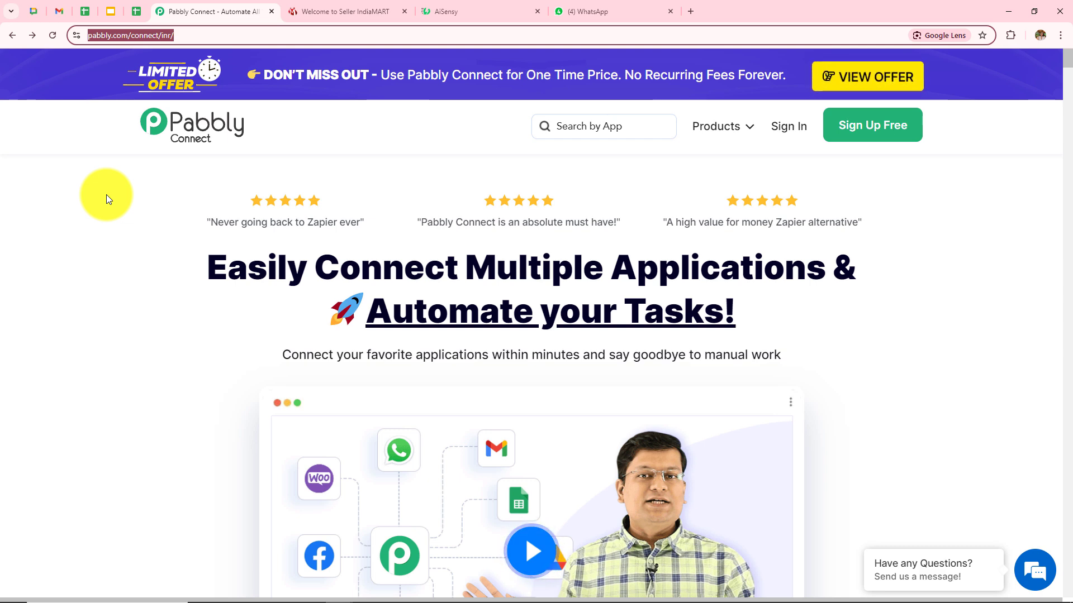
# Sign in to Pabbly and access the Pabbly Connect dashboard.
pyautogui.click(108, 199)
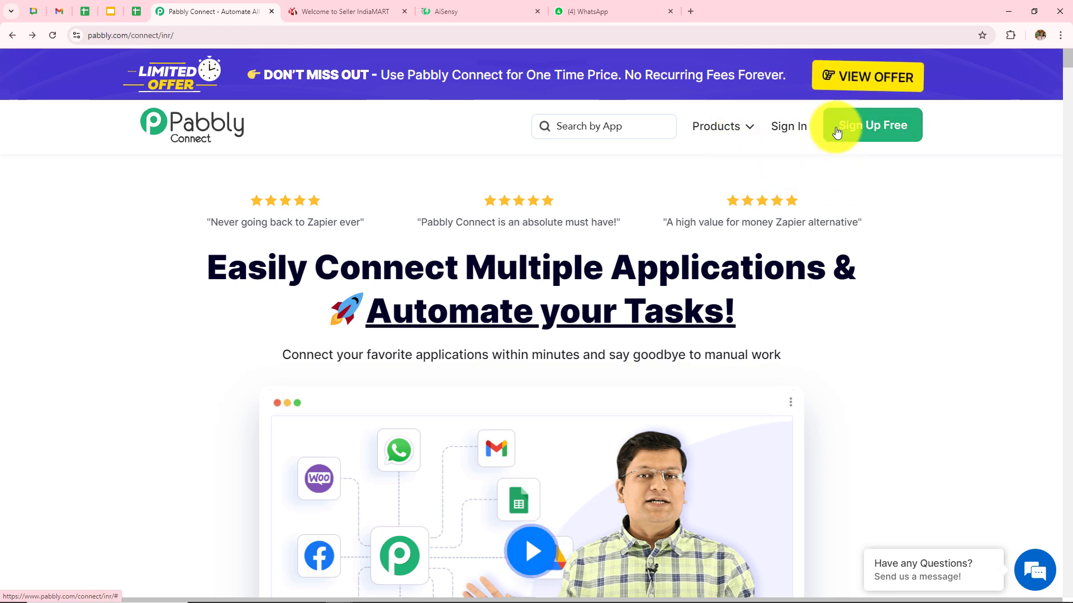
pyautogui.click(776, 133)
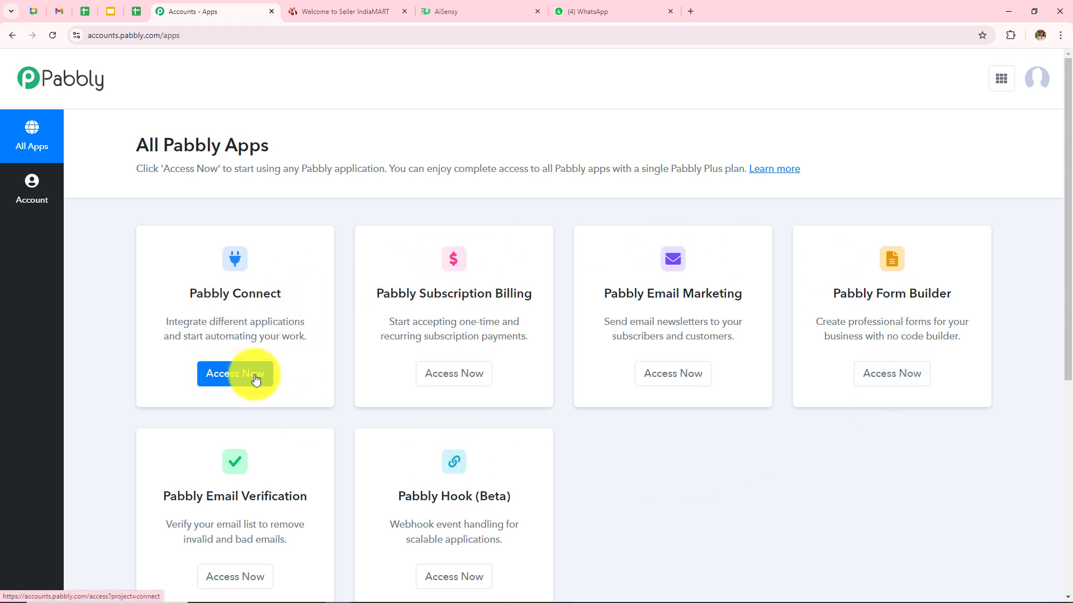
pyautogui.click(217, 383)
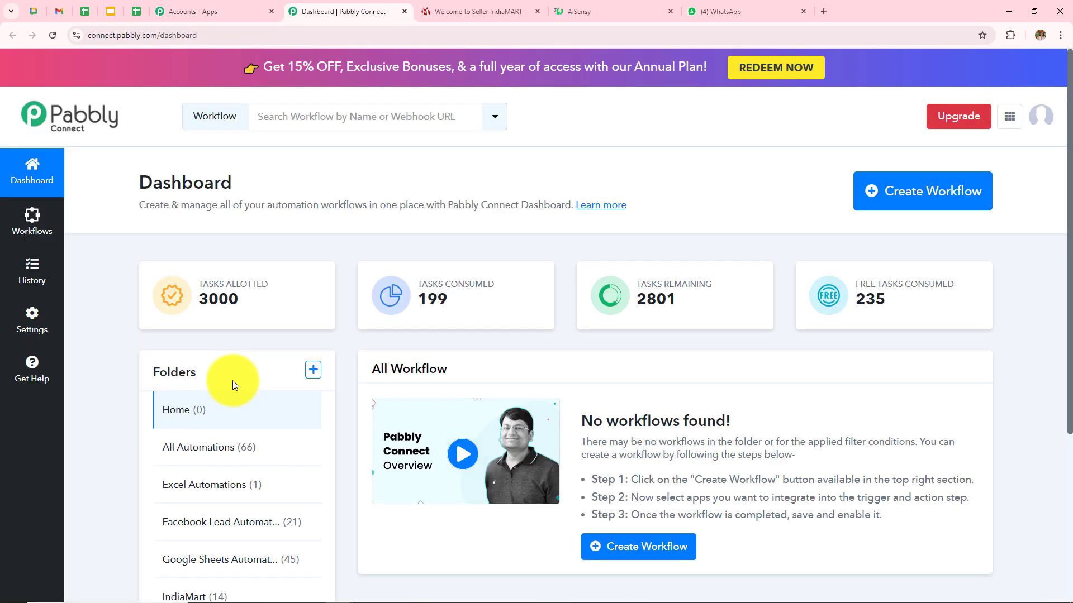
# Examine the dashboard's Folders list and All Workflow section.
pyautogui.scroll(-5, 482, 401)
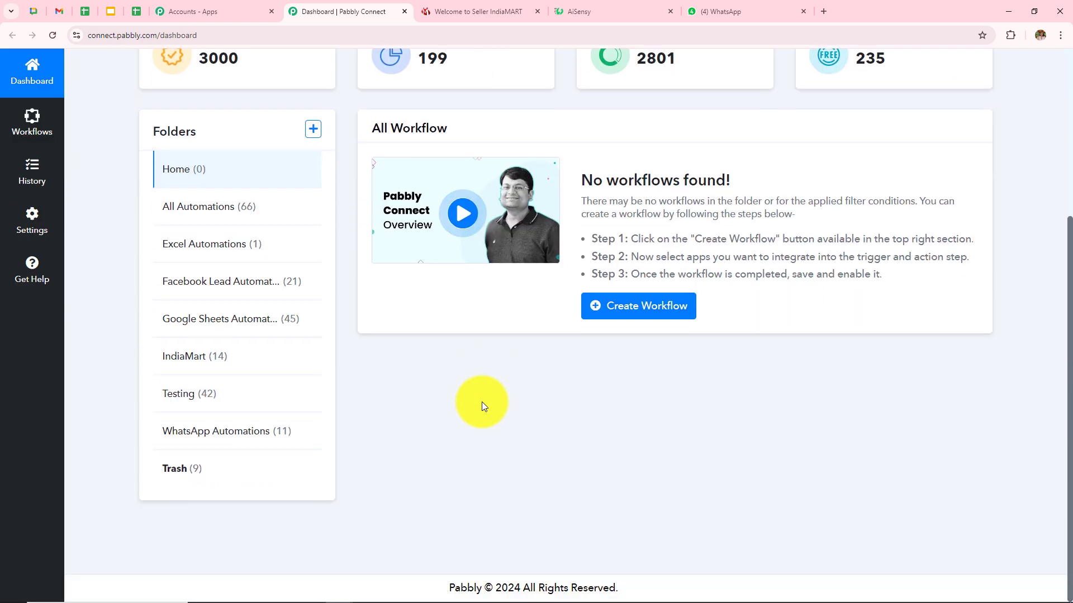
pyautogui.moveTo(368, 131); pyautogui.dragTo(510, 119)
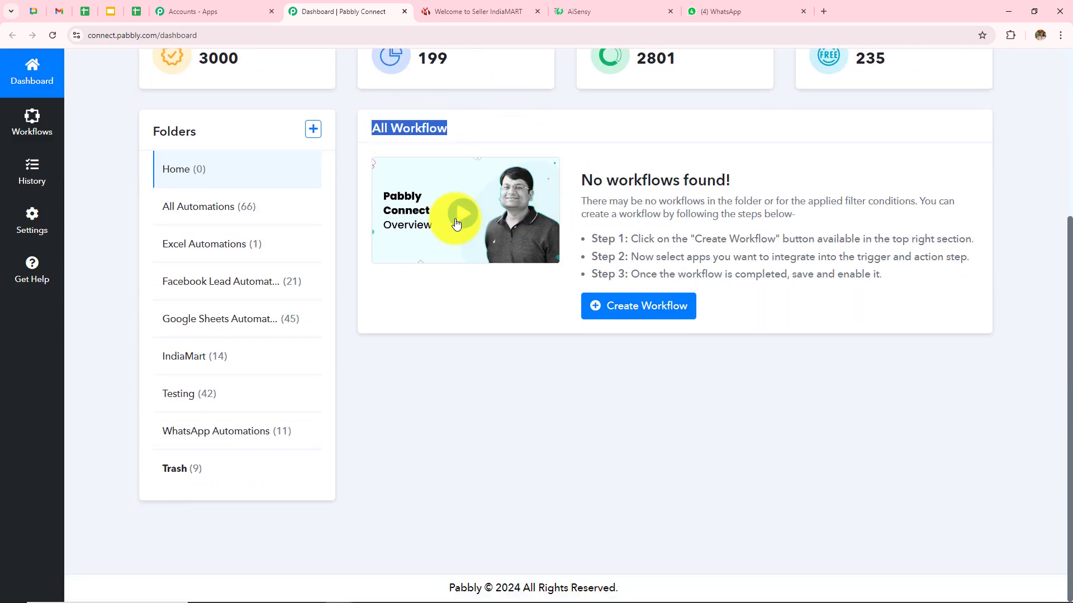
pyautogui.scroll(3, 393, 381)
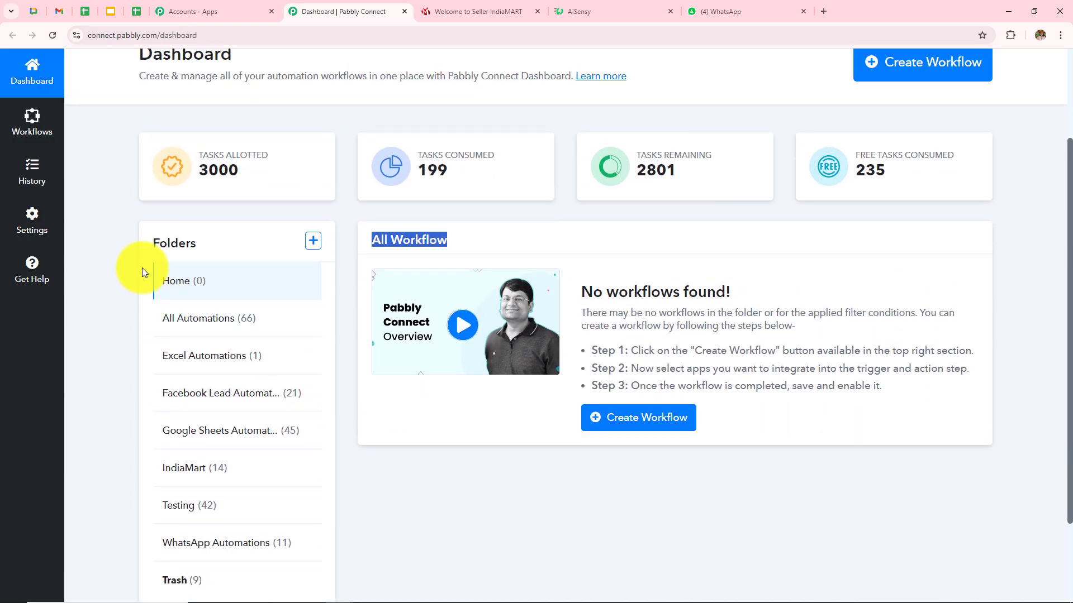
pyautogui.moveTo(149, 246); pyautogui.dragTo(236, 250)
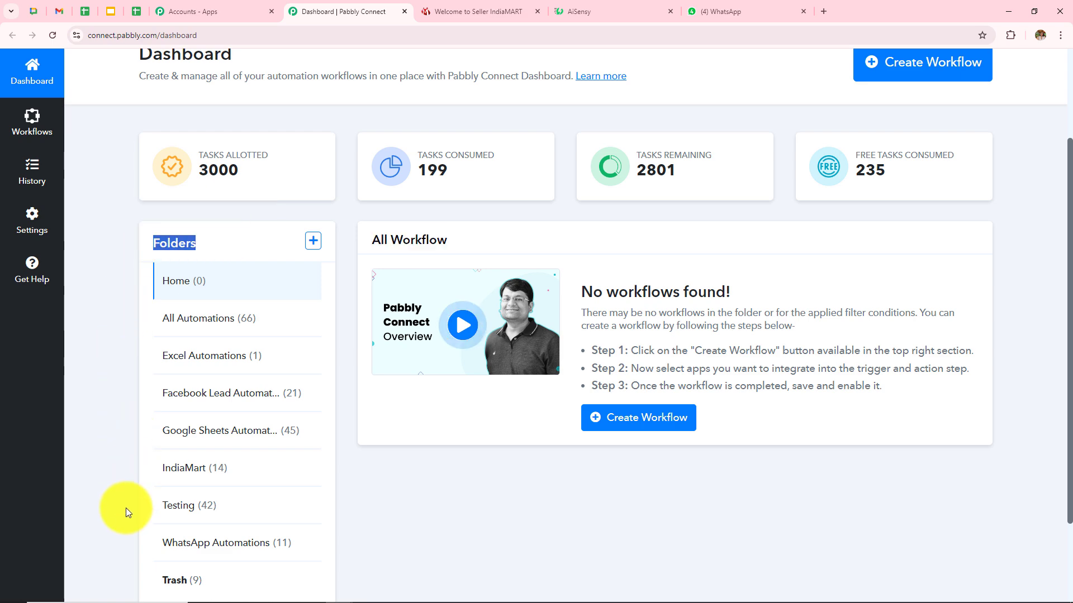
pyautogui.click(505, 506)
pyautogui.scroll(3, 504, 506)
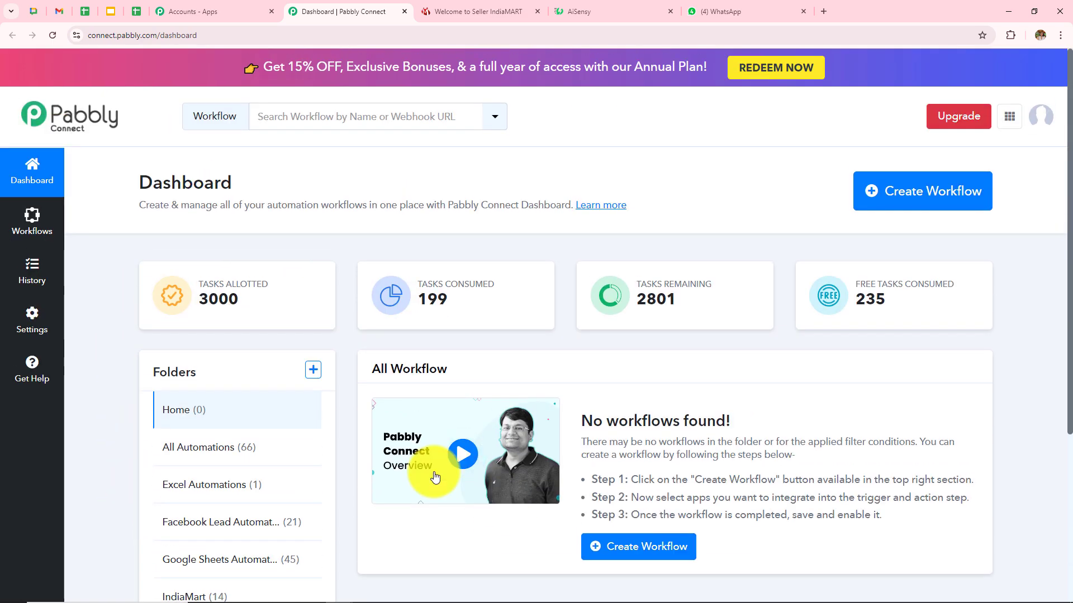
pyautogui.click(312, 373)
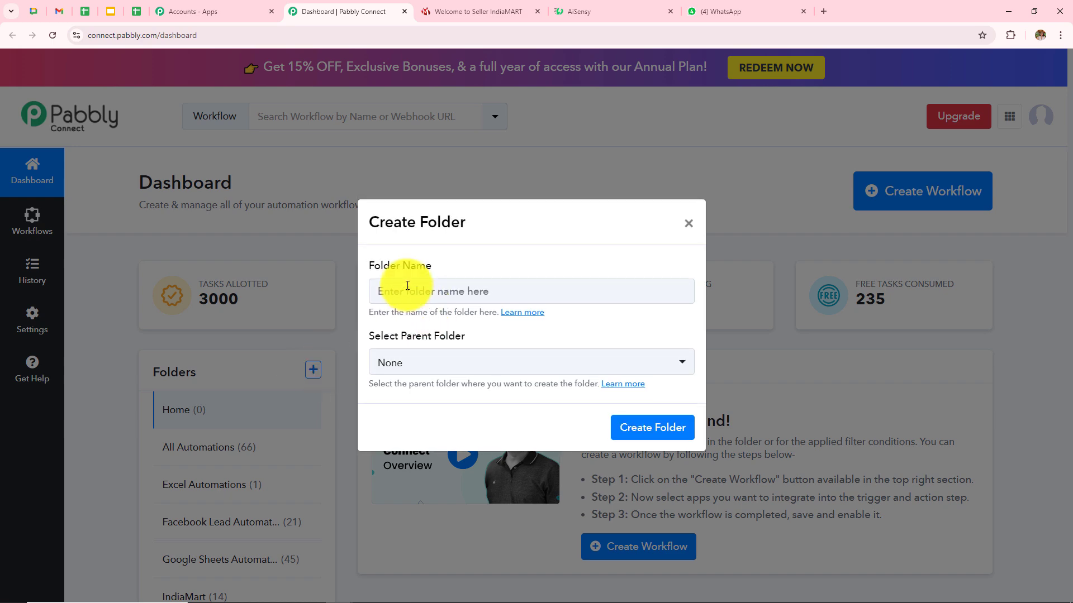
pyautogui.moveTo(368, 263); pyautogui.dragTo(500, 258)
pyautogui.moveTo(366, 339); pyautogui.dragTo(524, 338)
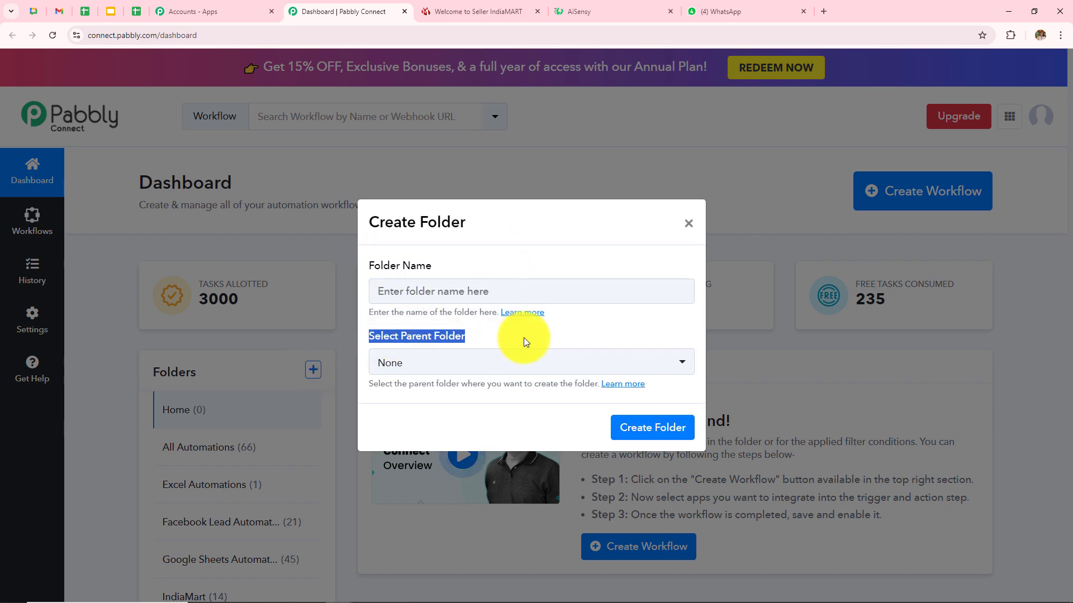
pyautogui.click(688, 223)
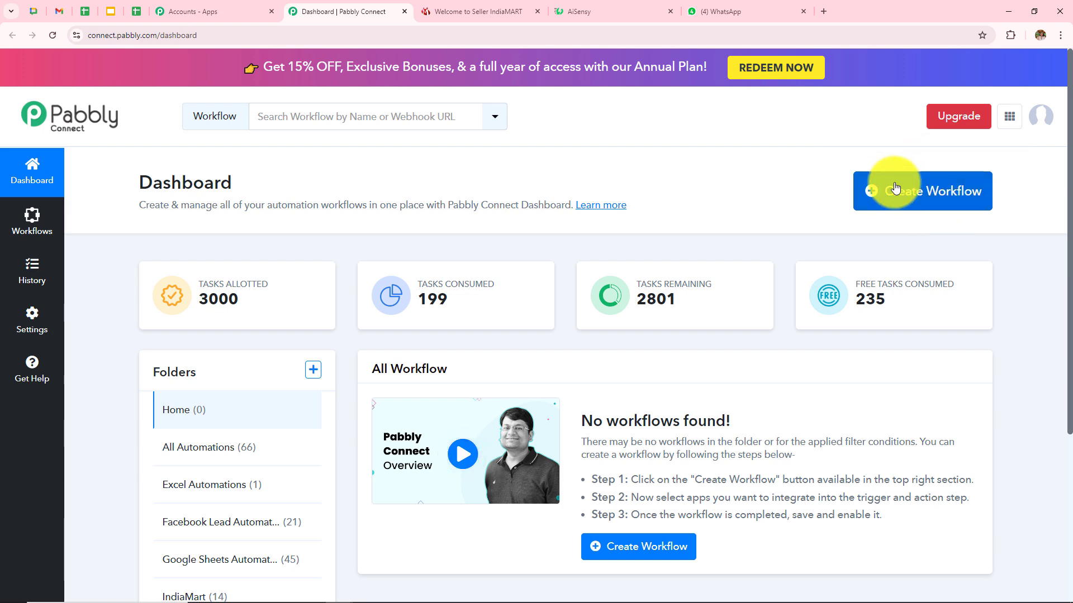
# Start a new workflow named "Send WhatsApp Message to IndiaMART Leads / Enquiries for Banking Service".
pyautogui.click(905, 204)
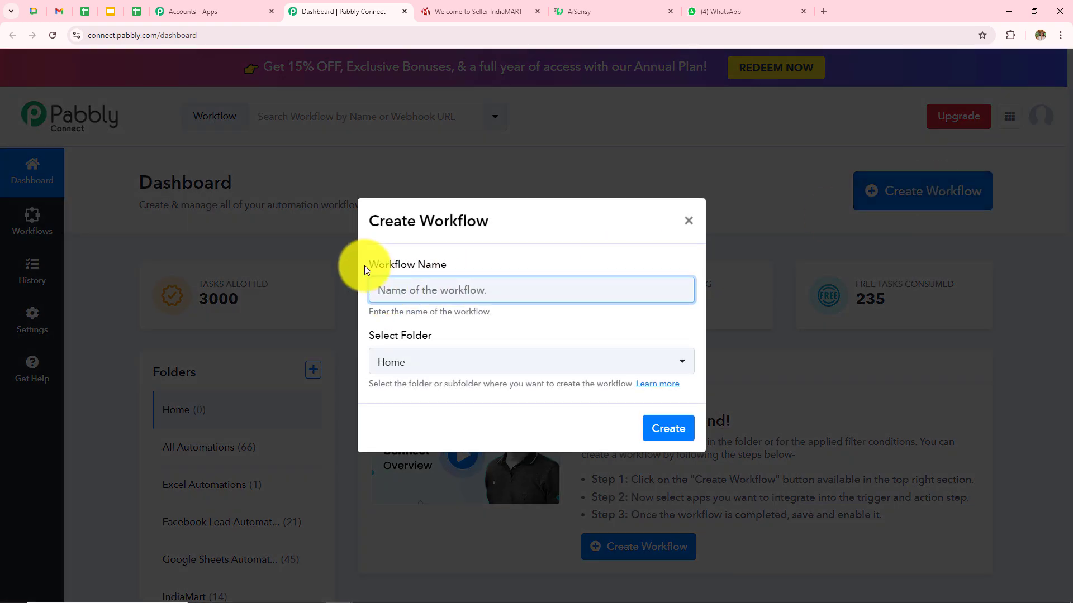
pyautogui.moveTo(364, 266); pyautogui.dragTo(546, 257)
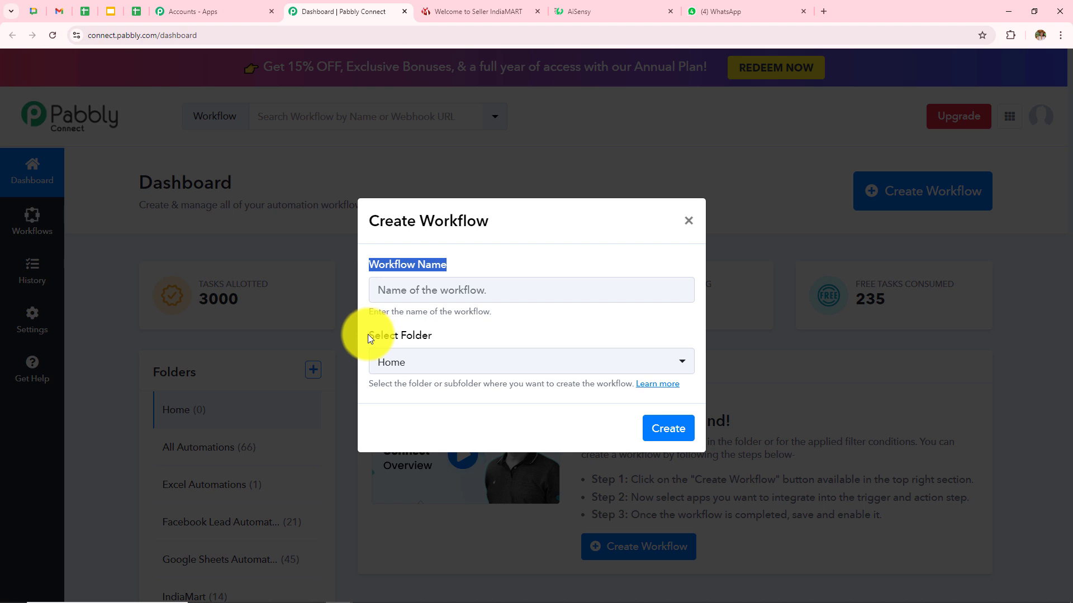
pyautogui.moveTo(367, 334); pyautogui.dragTo(484, 321)
pyautogui.click(539, 328)
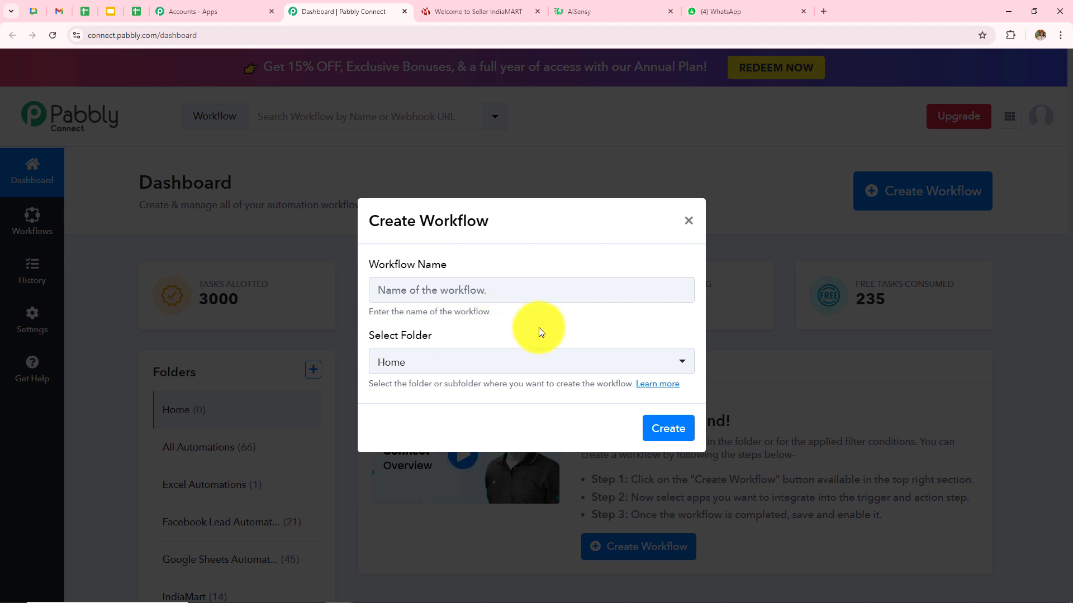
pyautogui.click(511, 292)
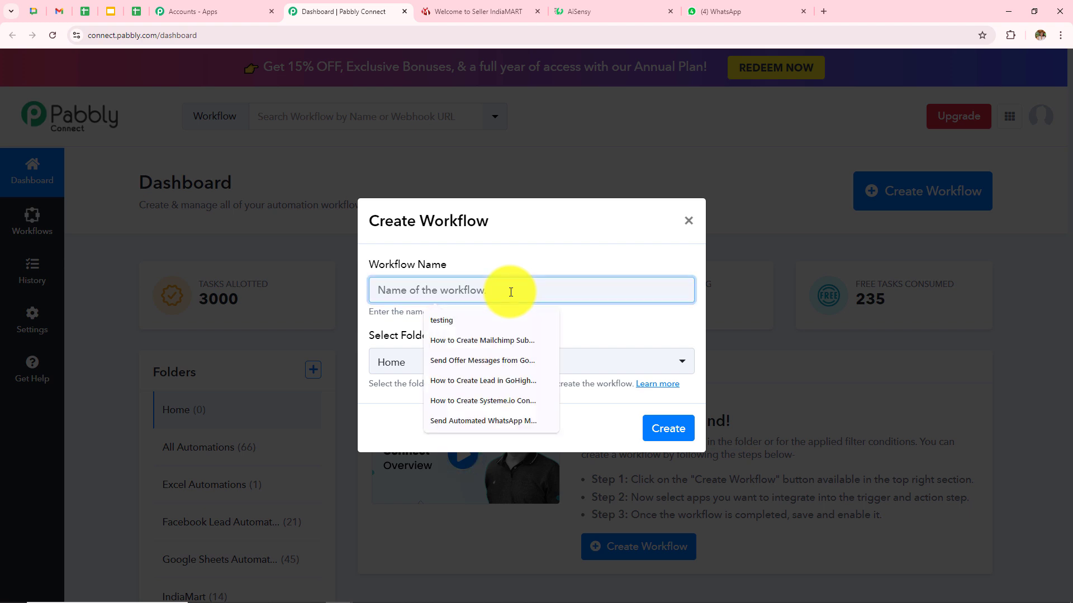
pyautogui.write('Send WhatsApp Message to IndiaMART Leads / Enquiries for Banking Service)')
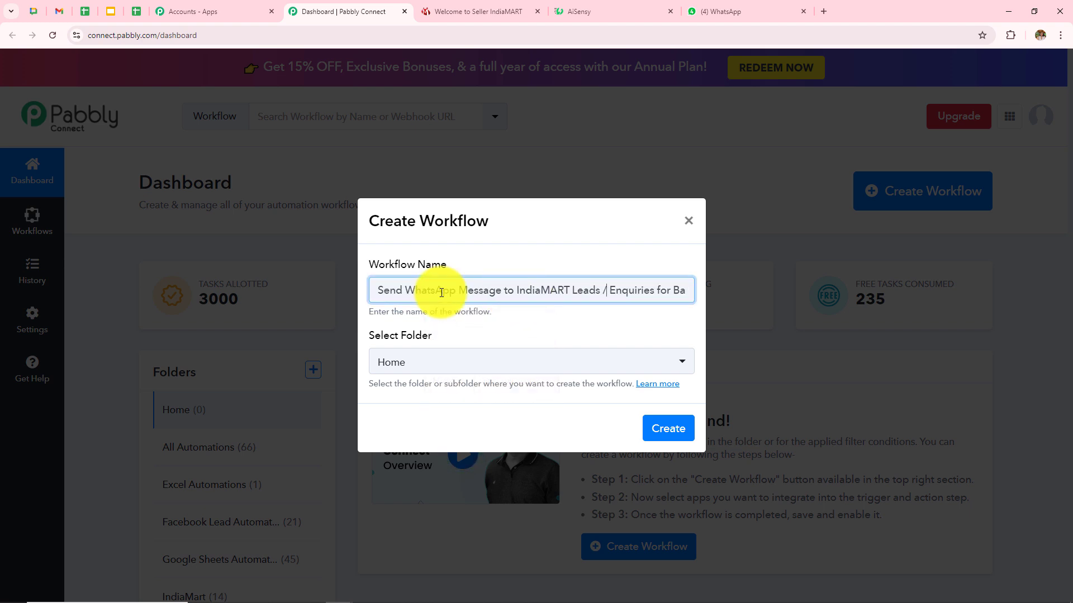
pyautogui.press('Right')
pyautogui.press('Right')
pyautogui.press('Right')
pyautogui.press('Right')
pyautogui.press('Right')
pyautogui.press('Right')
pyautogui.press('Right')
pyautogui.press('Right')
pyautogui.press('Right')
pyautogui.press('Right')
pyautogui.press('Right')
pyautogui.press('Right')
pyautogui.press('Right')
pyautogui.press('Right')
pyautogui.press('Right')
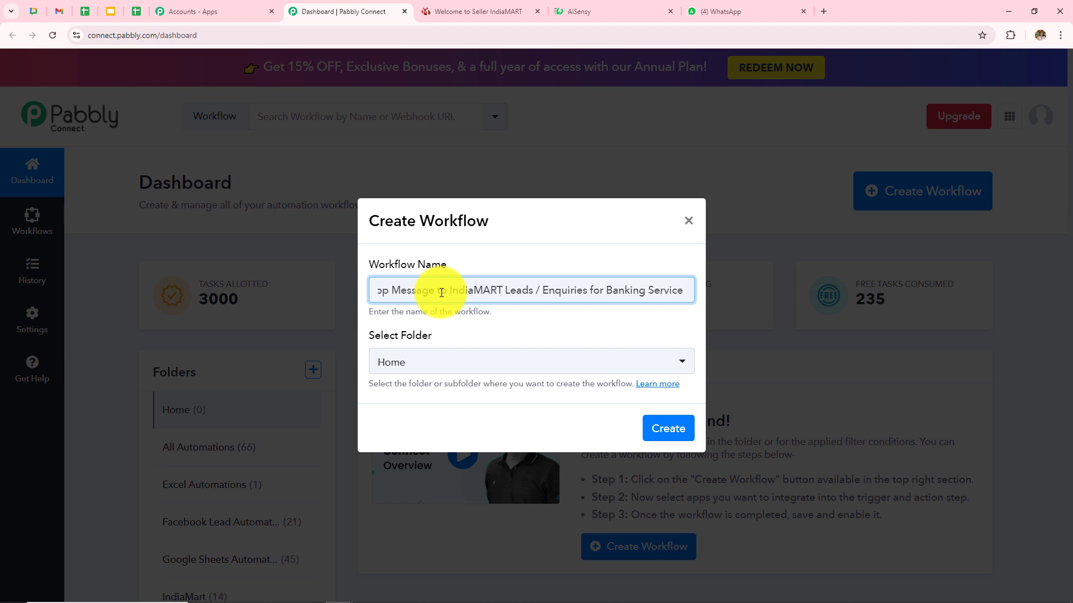
# Choose IndiaMart as the new workflow's folder and create the workflow.
pyautogui.click(476, 366)
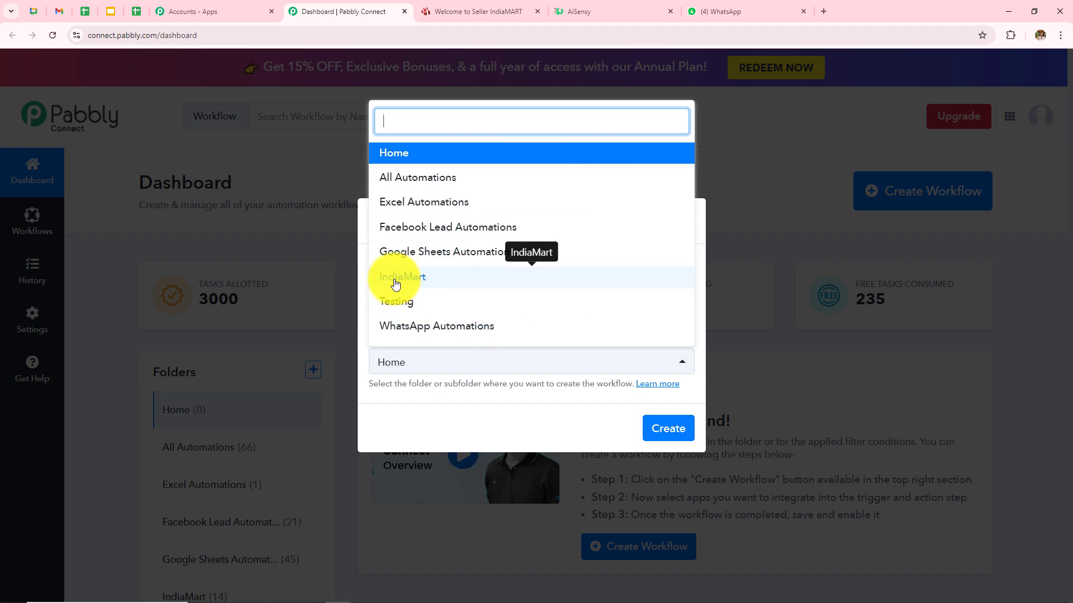
pyautogui.click(425, 282)
pyautogui.click(655, 431)
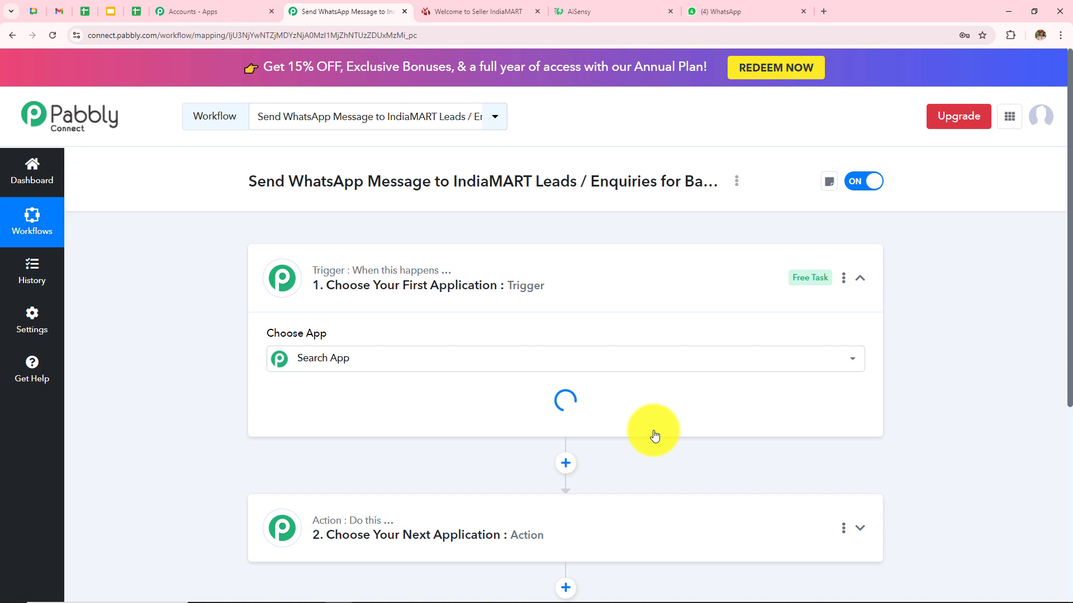
# Collapse the trigger step to view the workflow's trigger and action steps together.
pyautogui.click(859, 278)
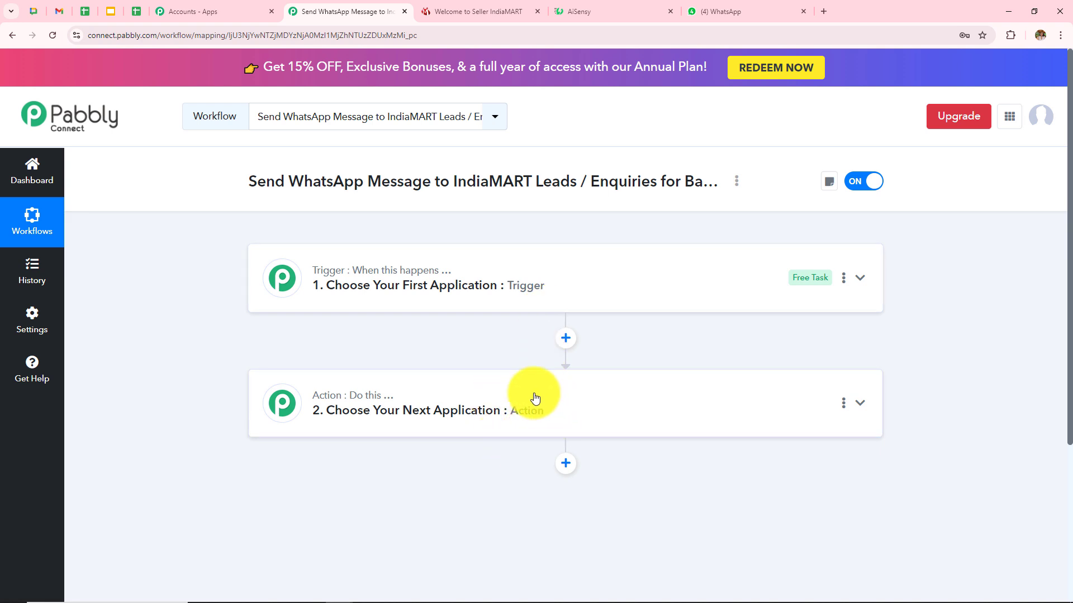
pyautogui.moveTo(362, 272)
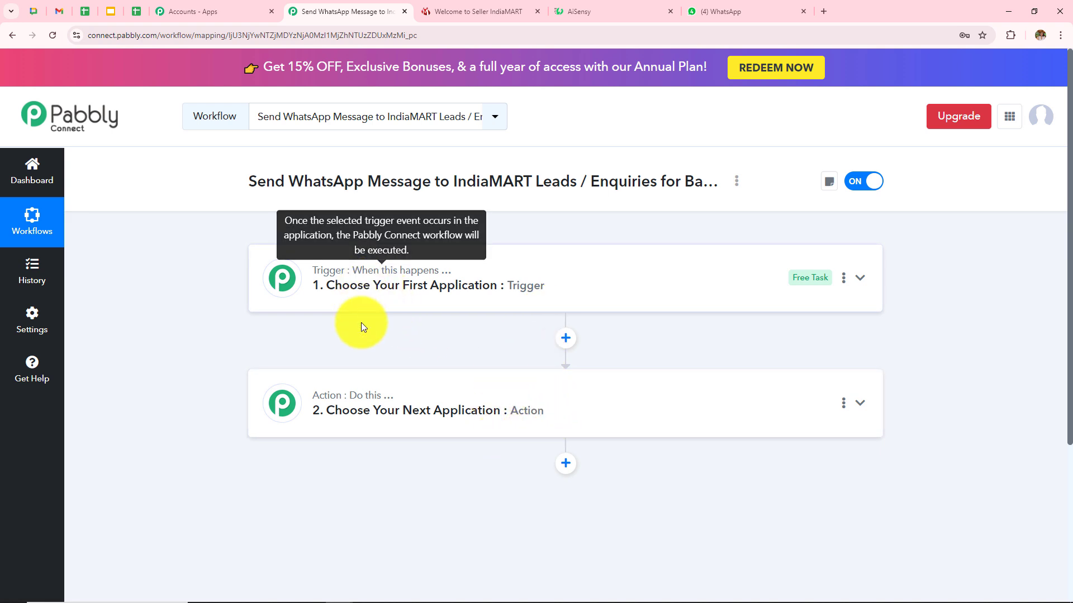
pyautogui.moveTo(362, 399)
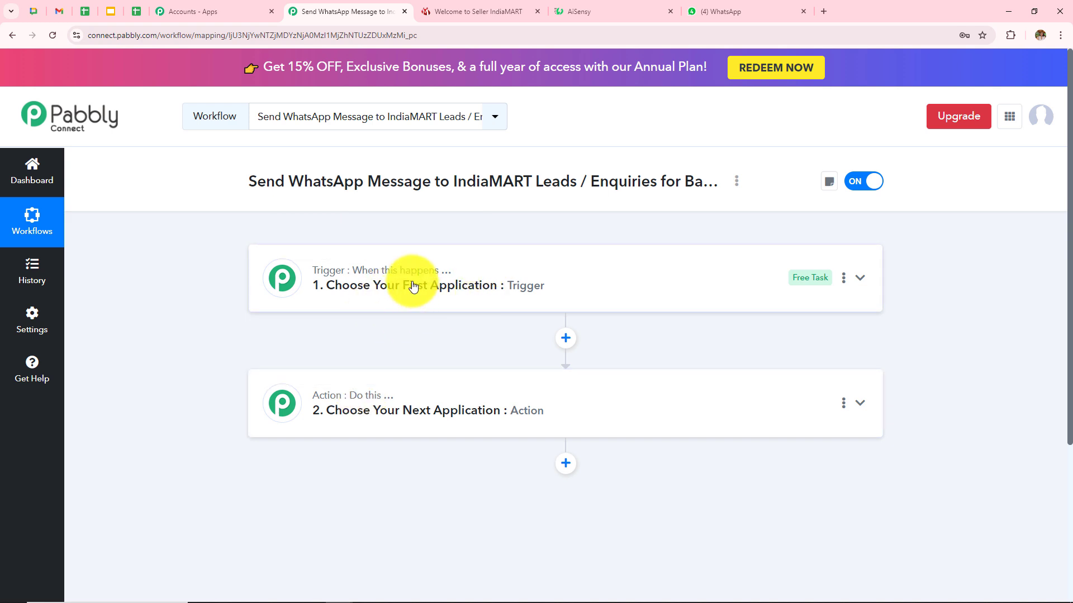
pyautogui.moveTo(410, 280)
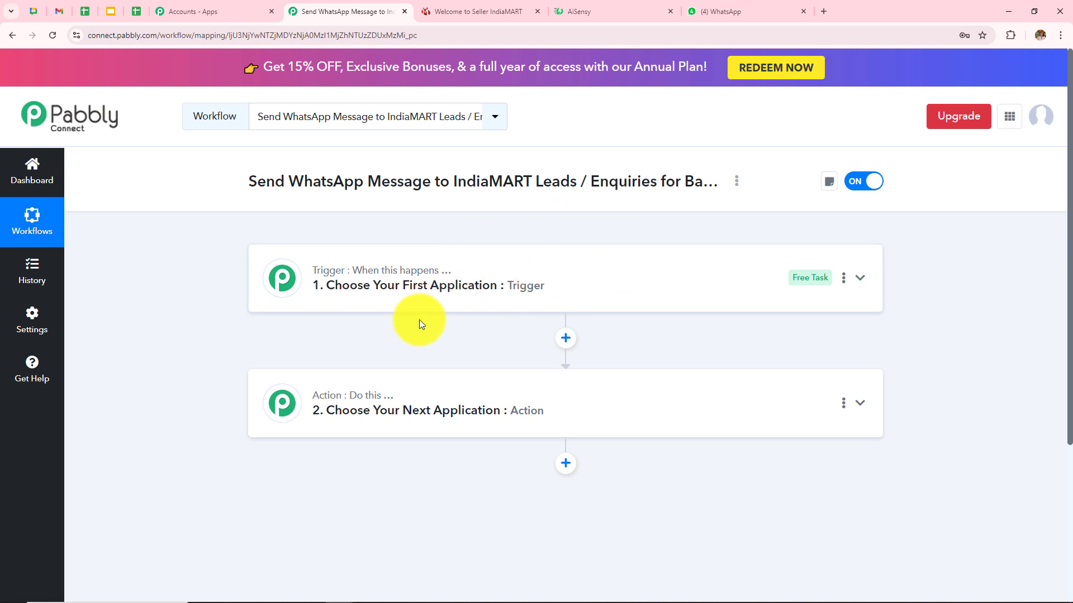
# Set IndiaMART as the workflow's trigger app with New Leads as the trigger event.
pyautogui.click(553, 305)
pyautogui.click(510, 356)
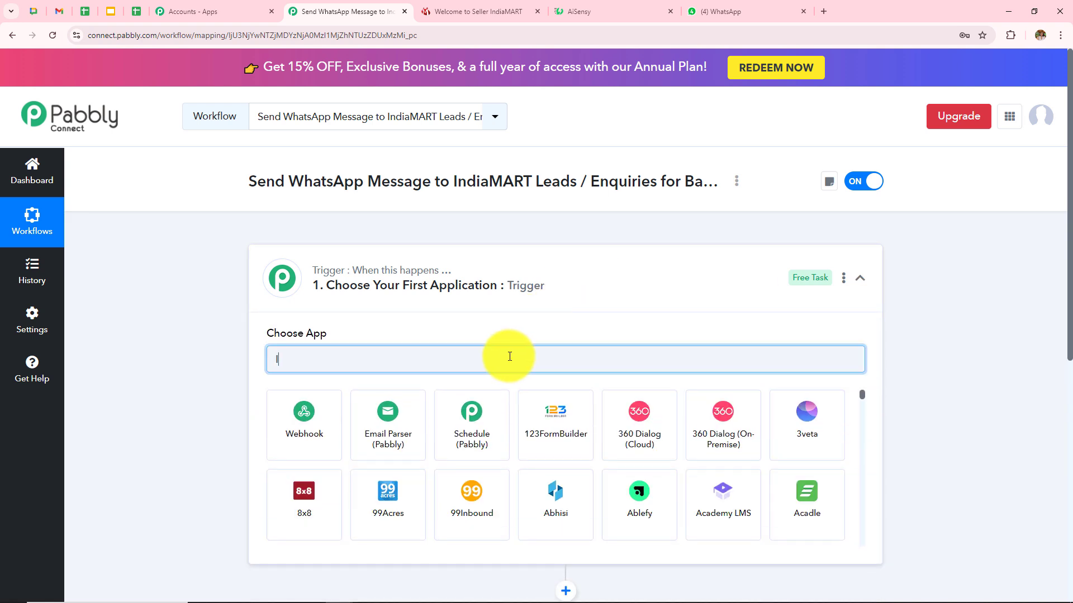
pyautogui.write('Indi')
pyautogui.click(319, 418)
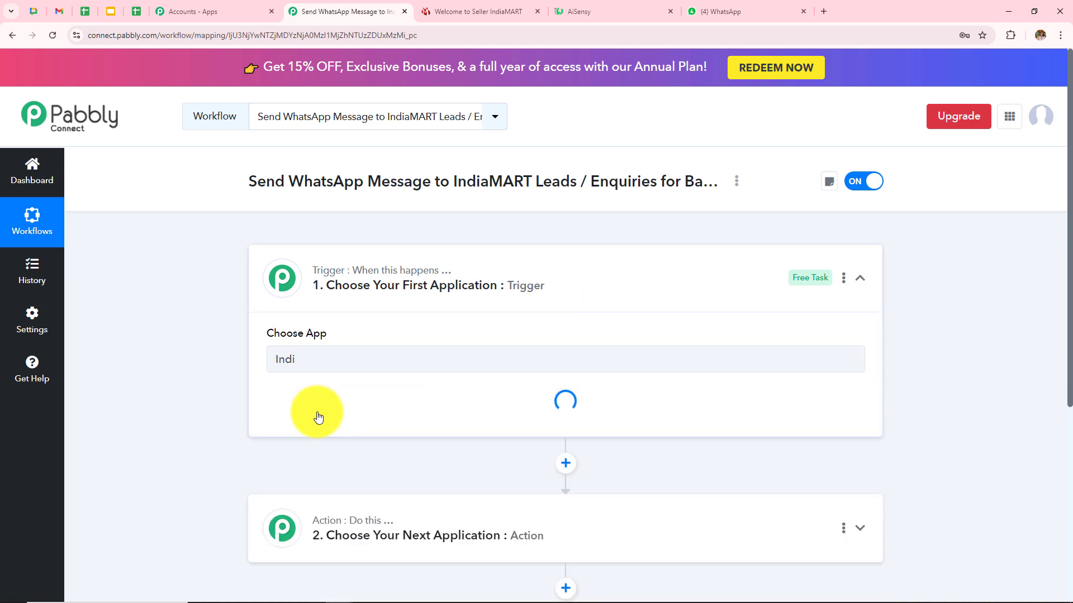
pyautogui.click(311, 415)
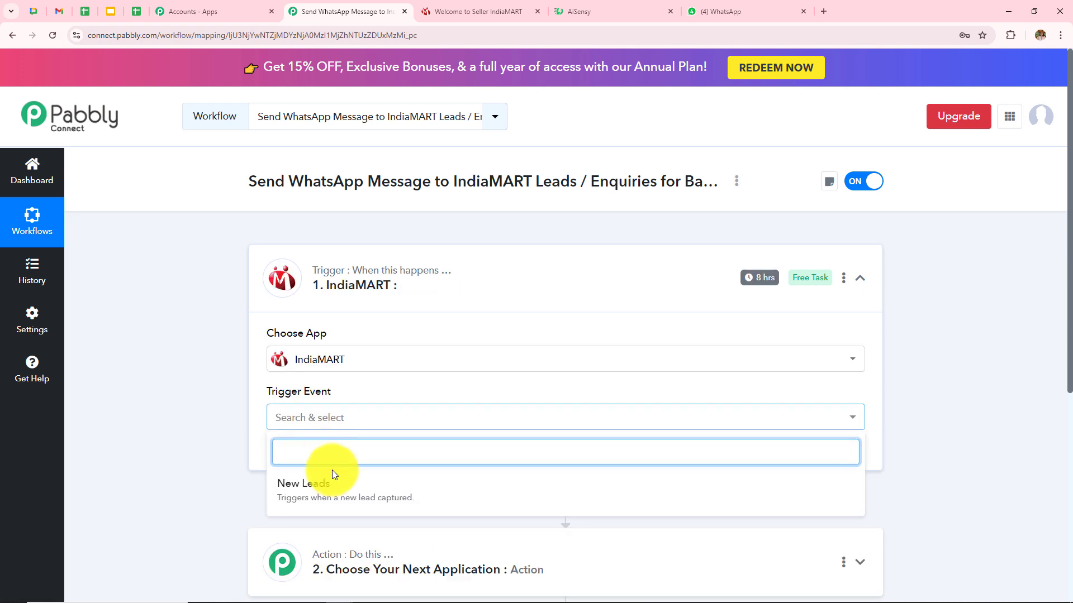
pyautogui.click(296, 495)
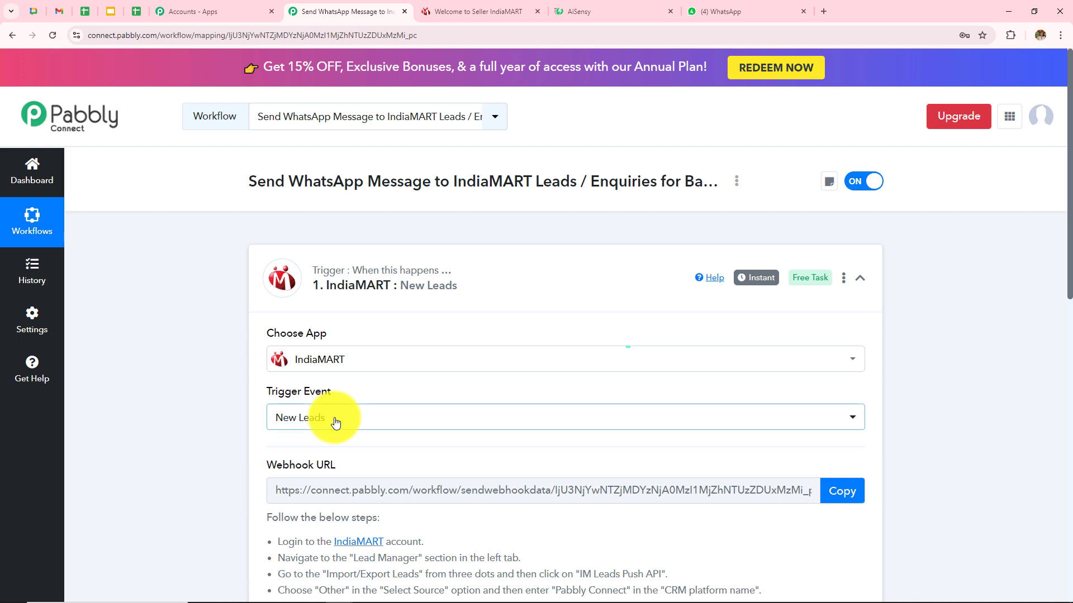
# Examine the webhook URL and the IndiaMART setup instructions in the trigger step.
pyautogui.scroll(-4, 335, 419)
pyautogui.scroll(2, 335, 416)
pyautogui.moveTo(445, 166)
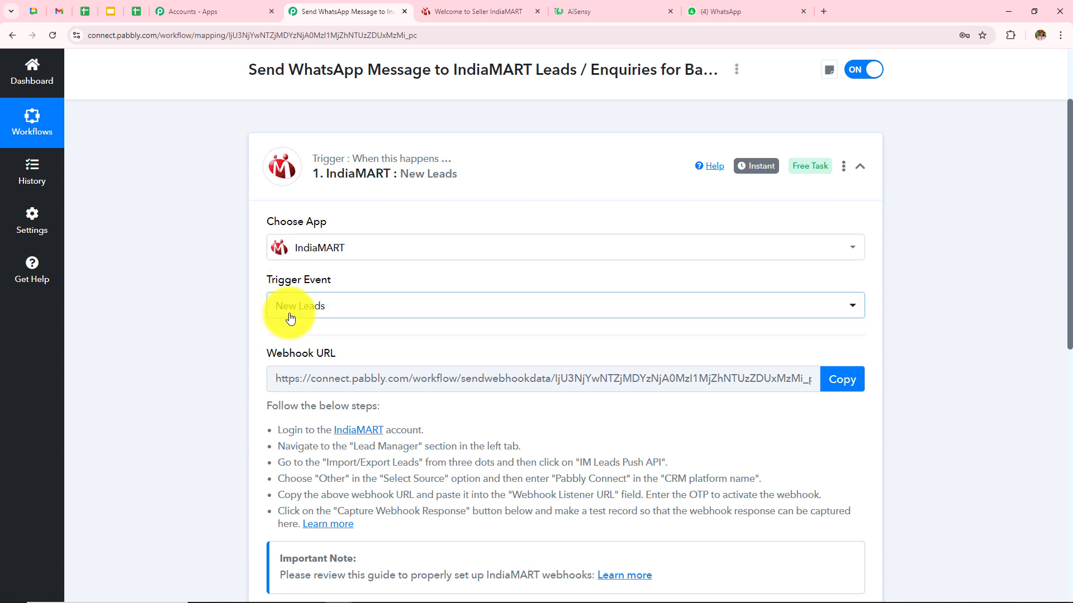
pyautogui.scroll(-1, 372, 335)
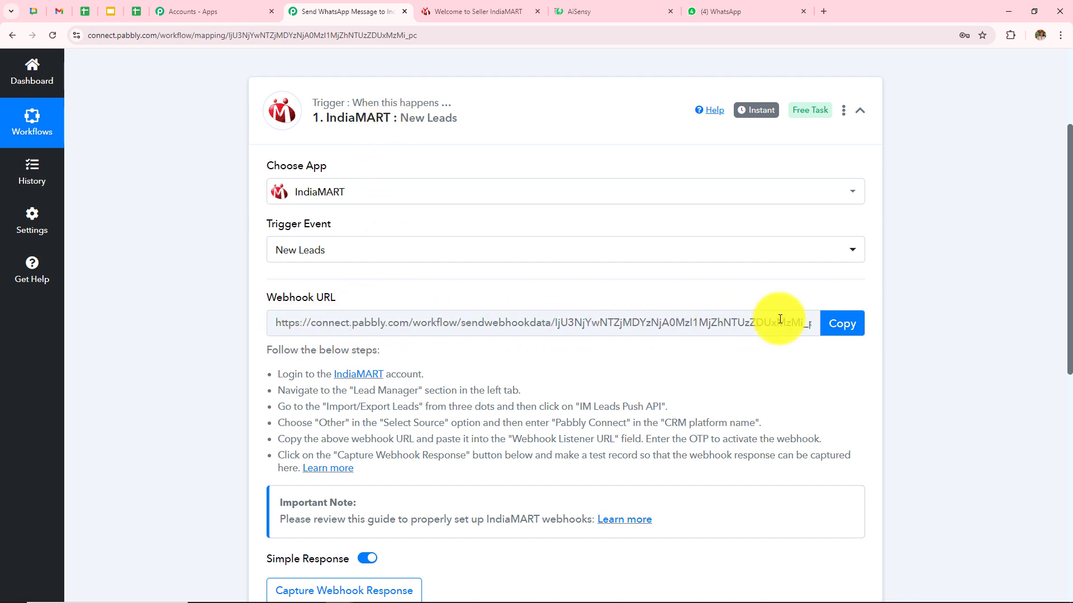
pyautogui.scroll(-1, 503, 358)
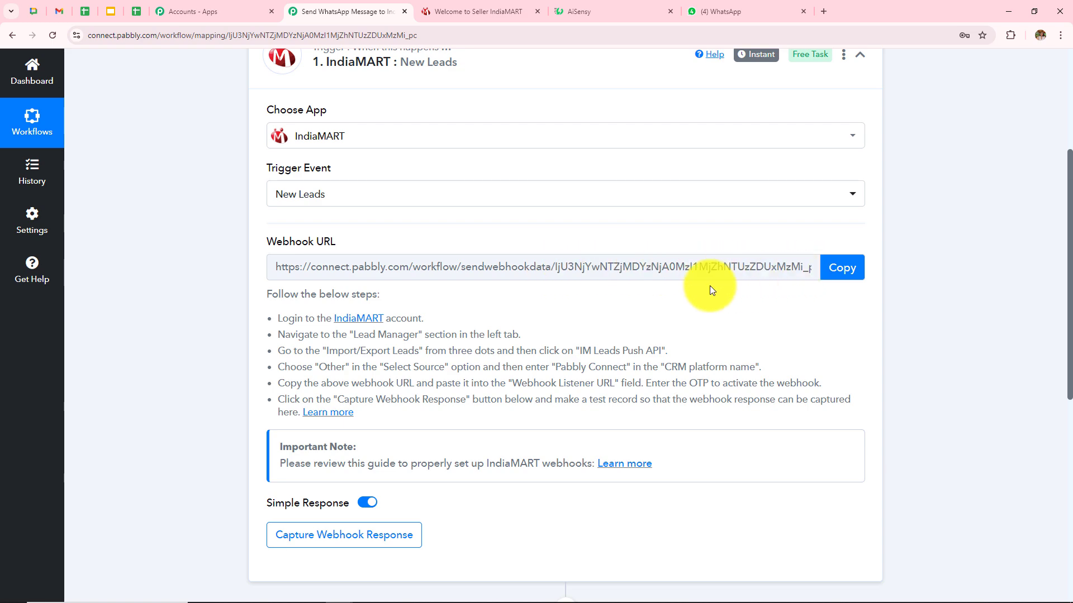
pyautogui.scroll(2, 311, 192)
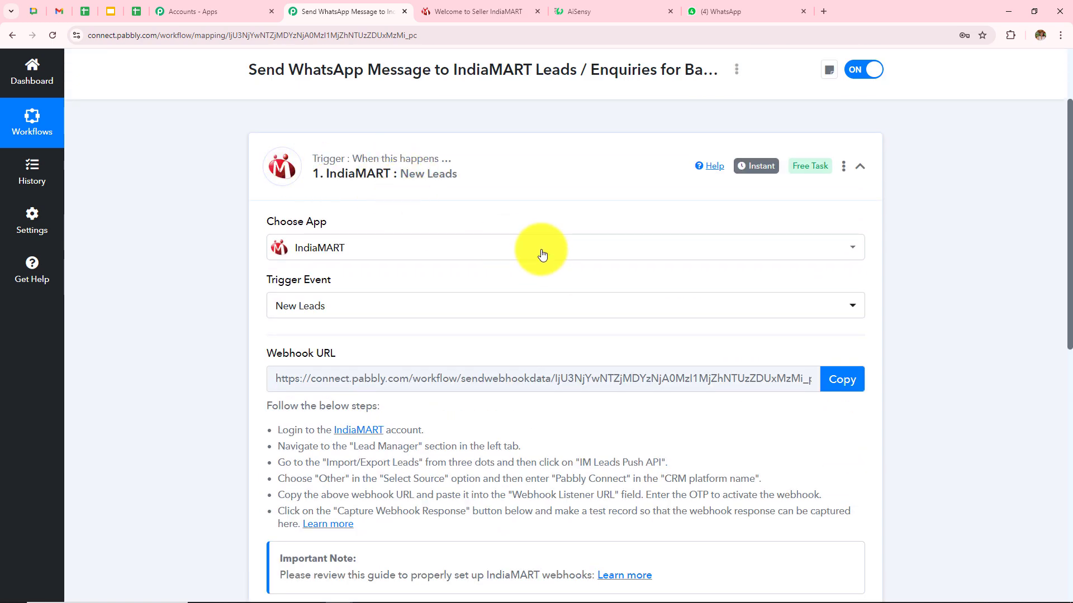
pyautogui.scroll(-1, 542, 260)
pyautogui.moveTo(263, 376); pyautogui.dragTo(282, 455)
pyautogui.click(349, 406)
pyautogui.scroll(1, 349, 406)
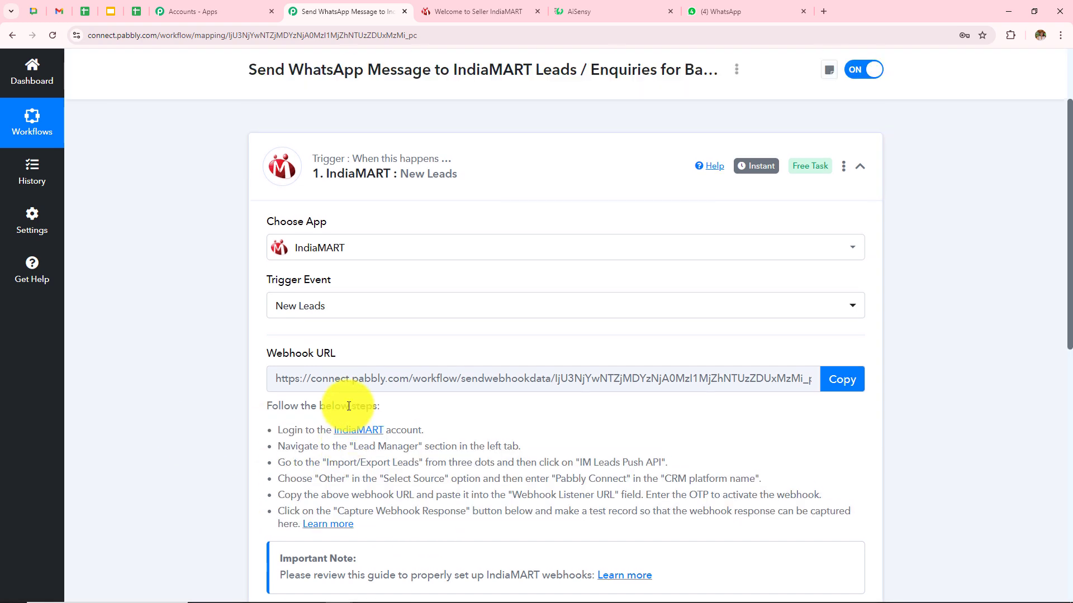
pyautogui.scroll(-1, 348, 406)
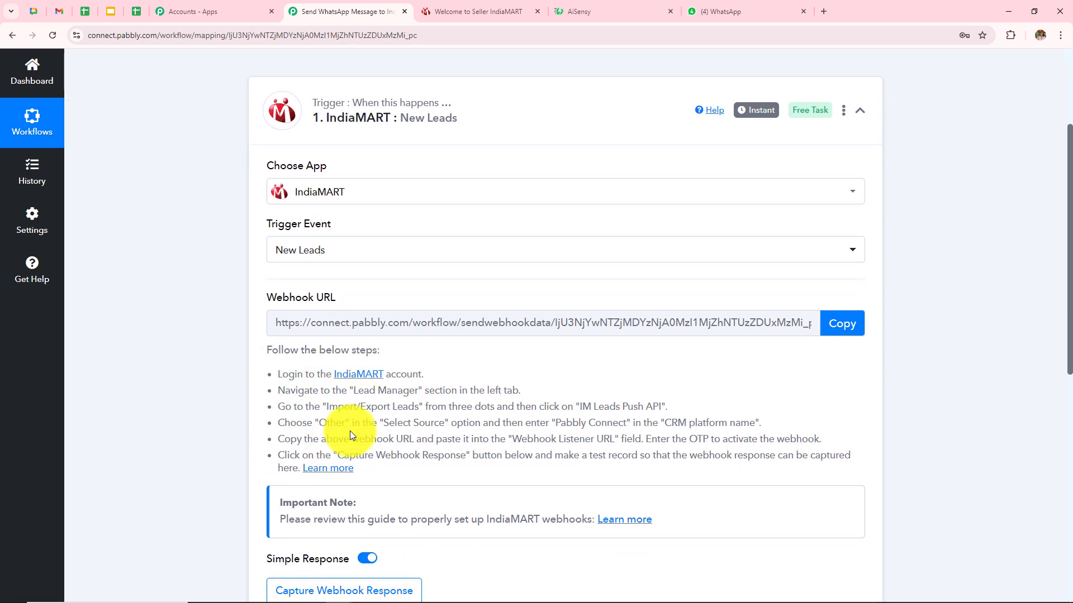
# Switch to the IndiaMART seller site and open the Lead Manager.
pyautogui.click(475, 12)
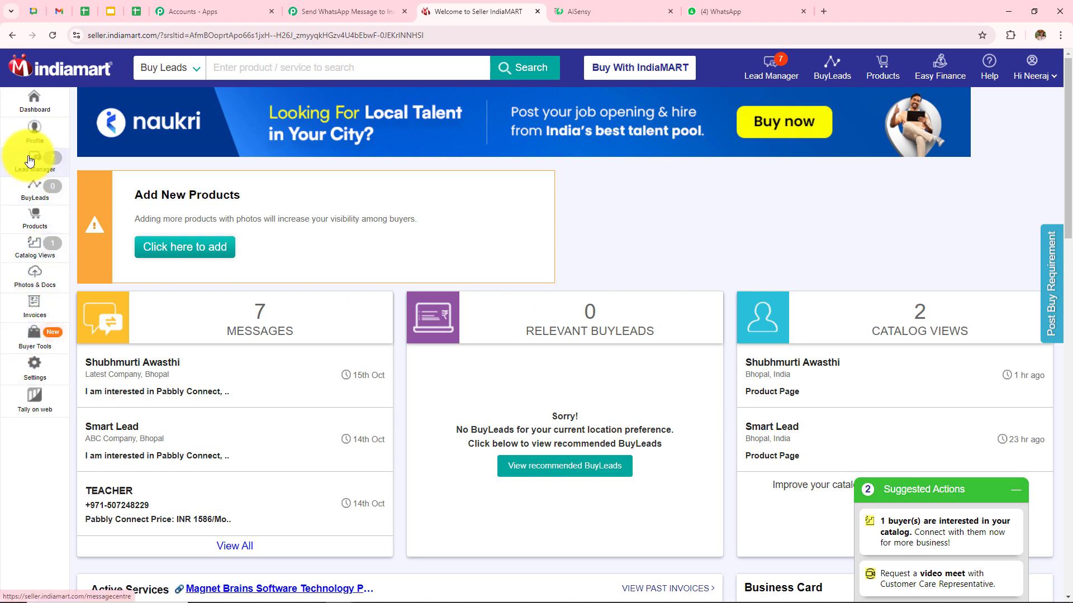
pyautogui.click(31, 176)
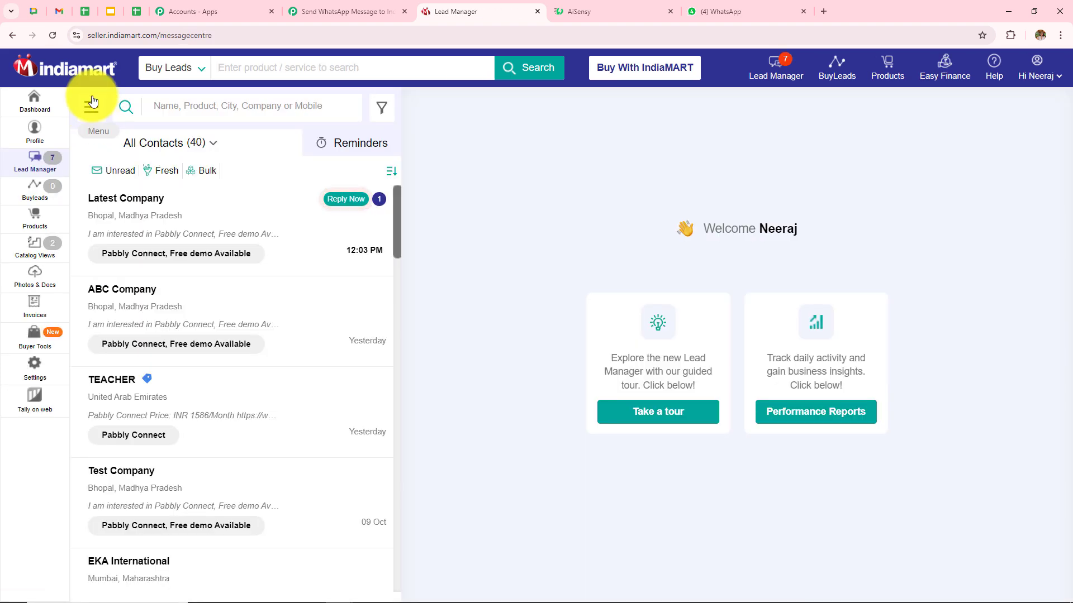
# Open the Lead Manager's Push API integration and set its source to Other.
pyautogui.click(89, 112)
pyautogui.moveTo(93, 211)
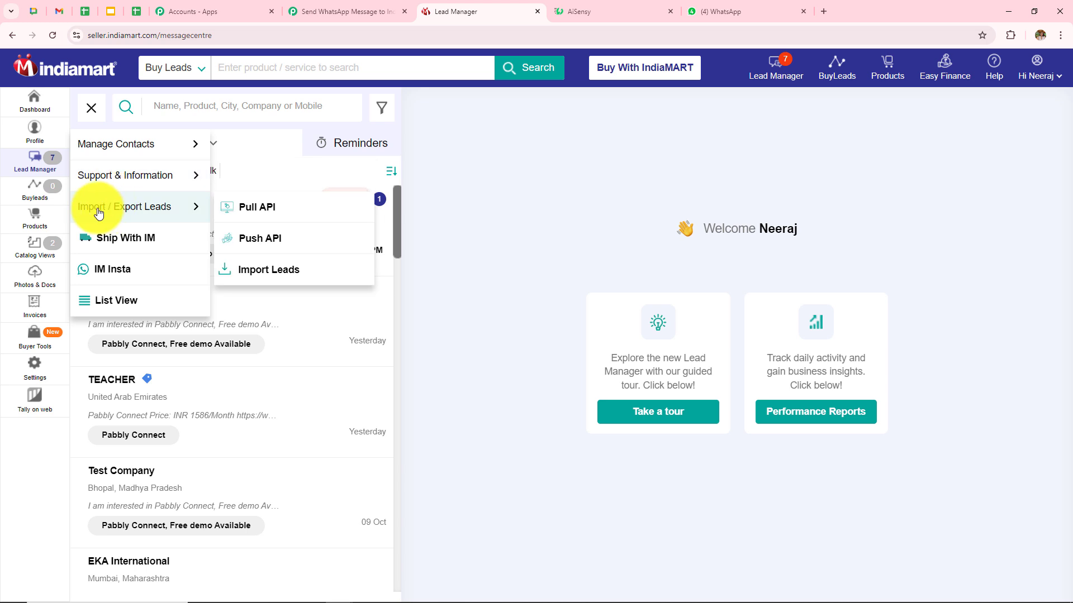
pyautogui.click(267, 245)
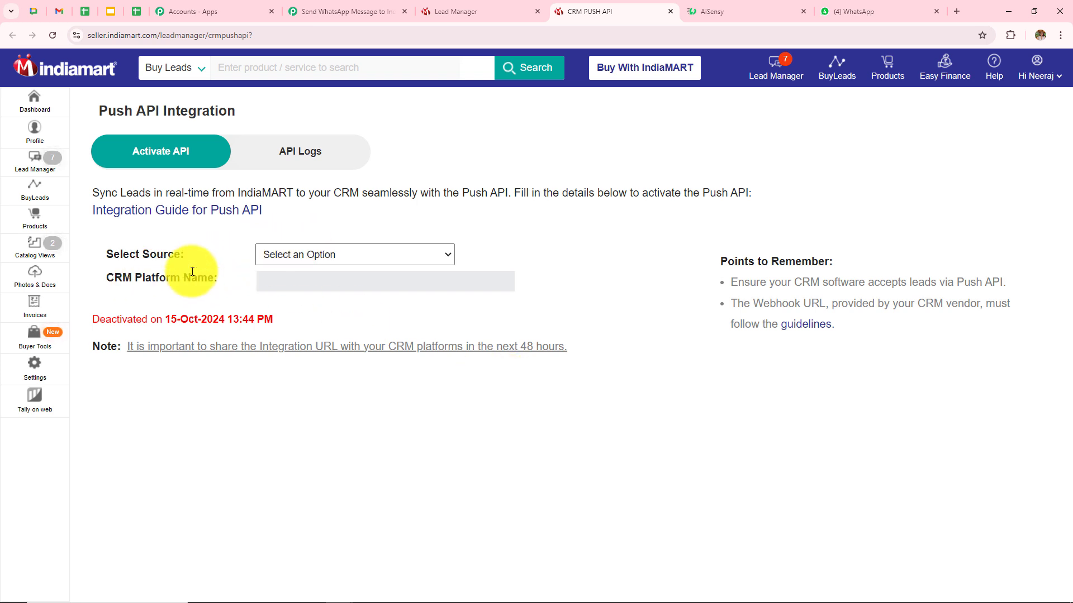
pyautogui.click(348, 253)
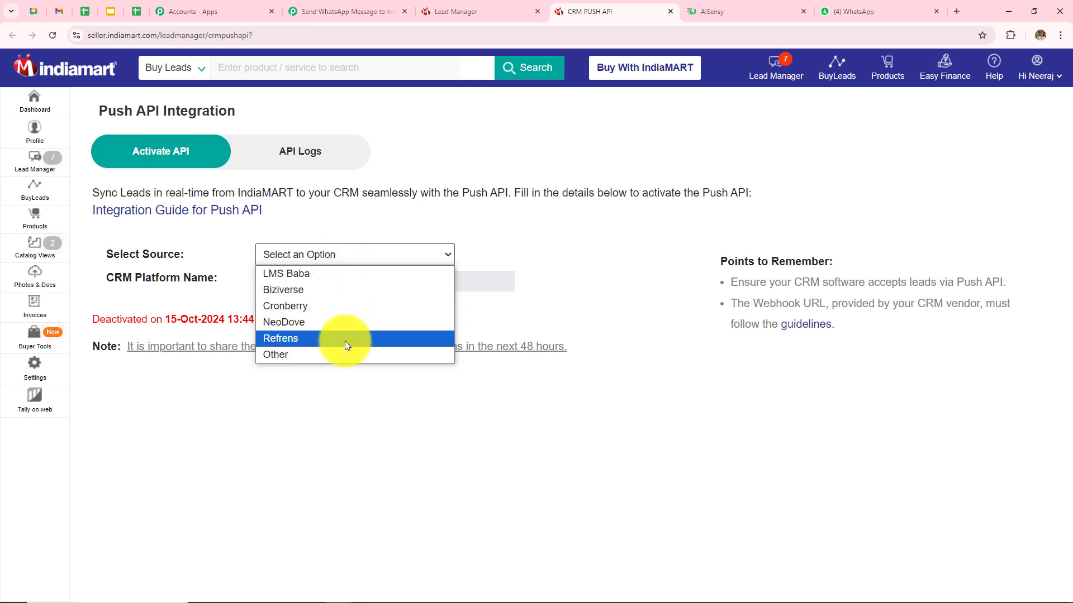
pyautogui.click(300, 356)
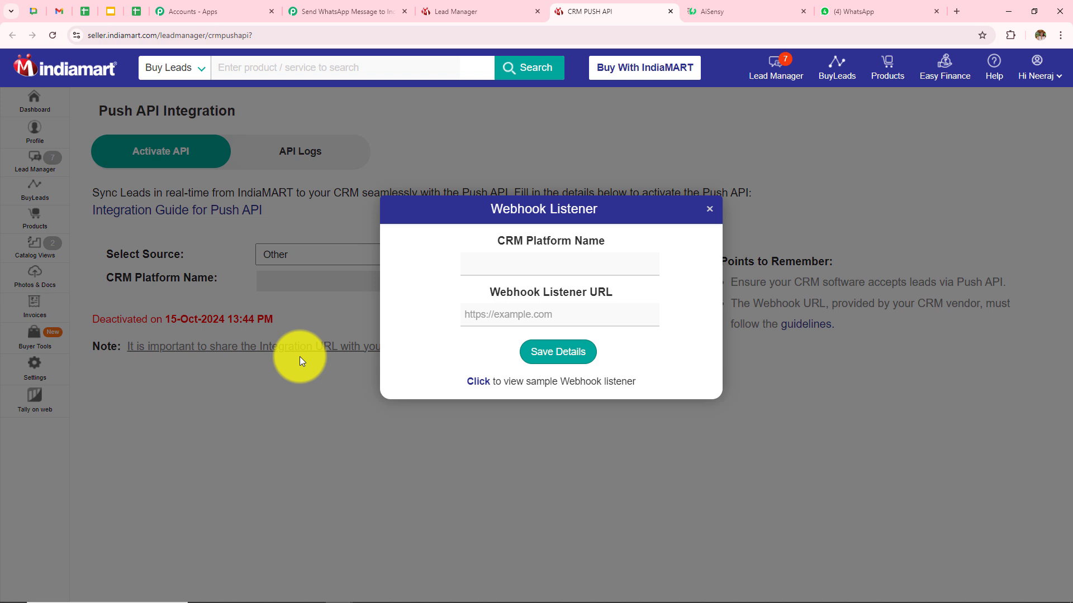
# Save the webhook listener with the CRM platform name Pabbly Connect and the webhook URL copied from the Pabbly Connect trigger step.
pyautogui.click(520, 266)
pyautogui.click(546, 306)
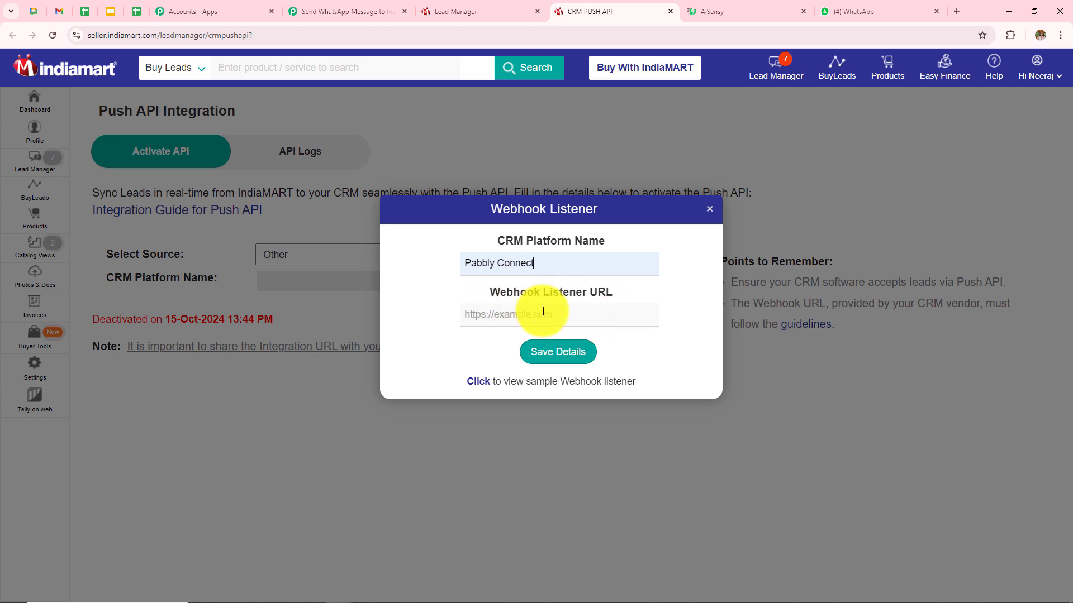
pyautogui.click(361, 12)
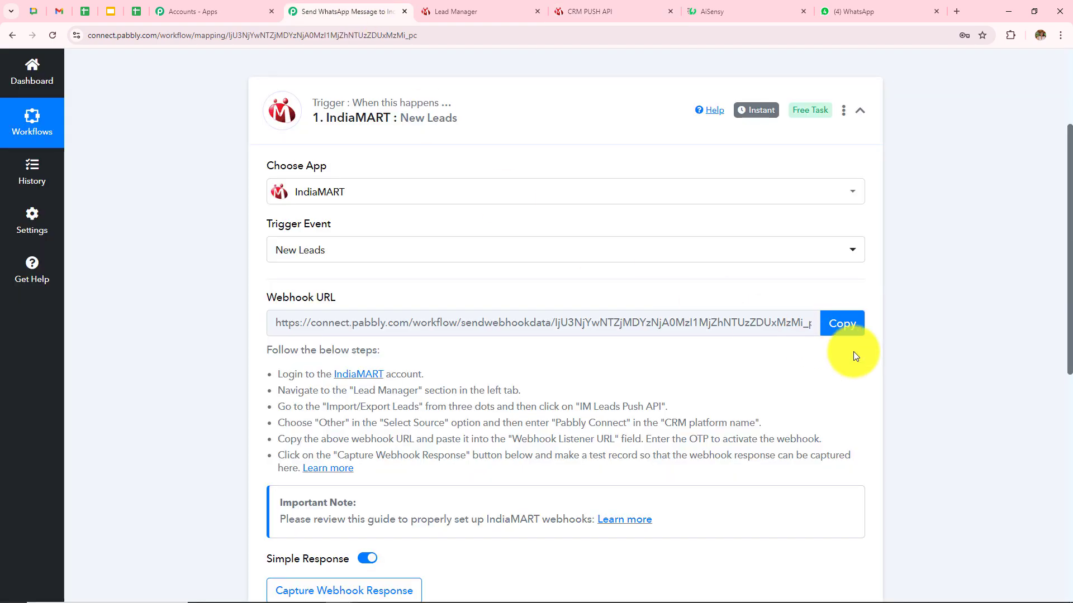
pyautogui.click(852, 325)
pyautogui.click(606, 14)
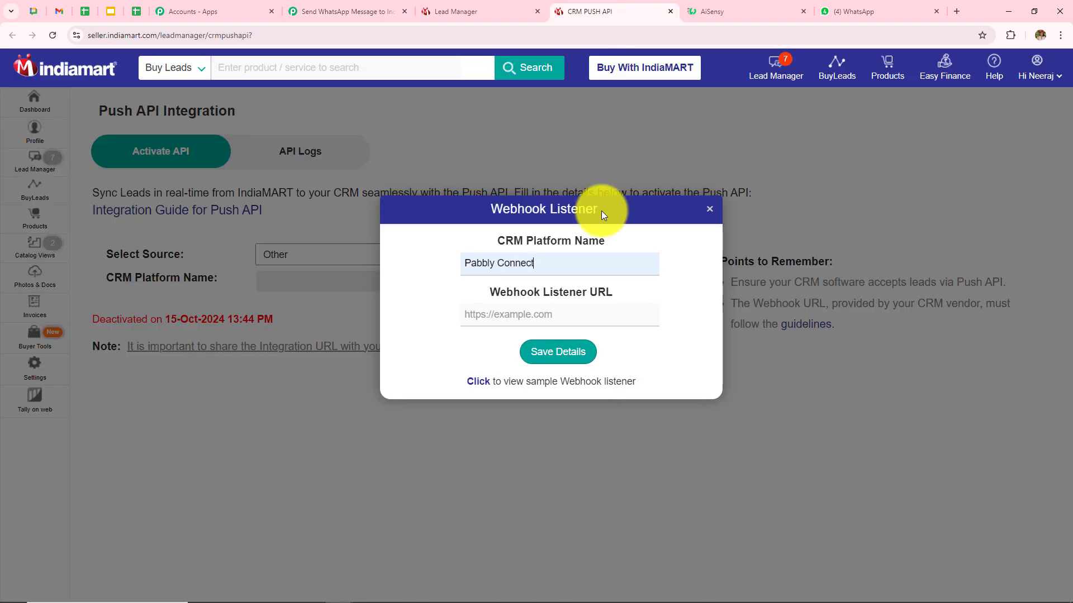
pyautogui.click(587, 314)
pyautogui.hotkey('ctrl', 'v')
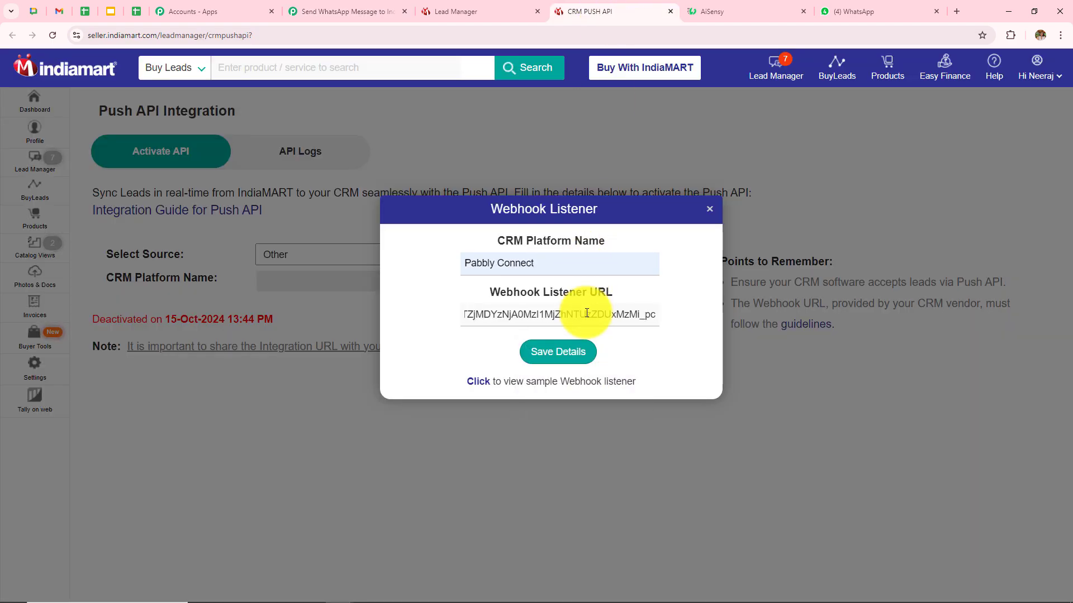
pyautogui.click(558, 361)
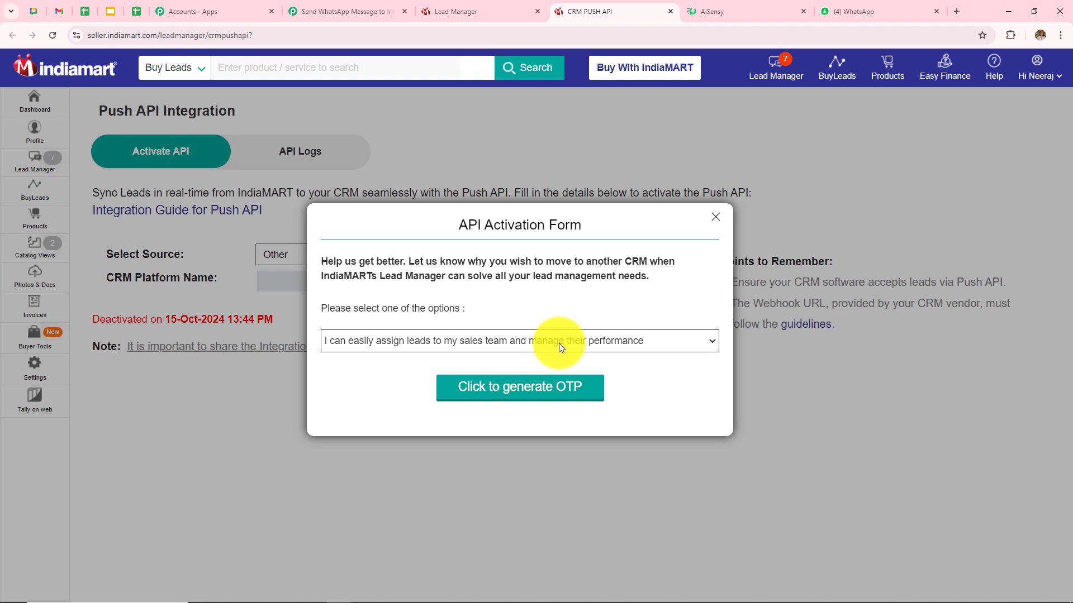
# Generate the activation OTP with the reason "I can easily assign leads to my sales team and manage their performance", and return to the Pabbly Connect workflow.
pyautogui.click(559, 343)
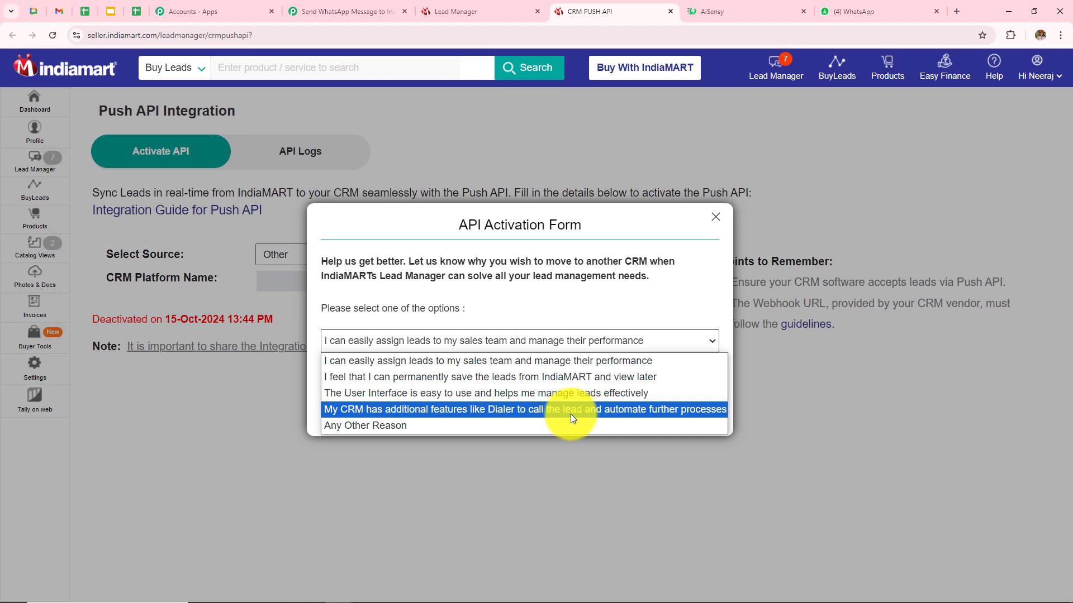
pyautogui.click(541, 365)
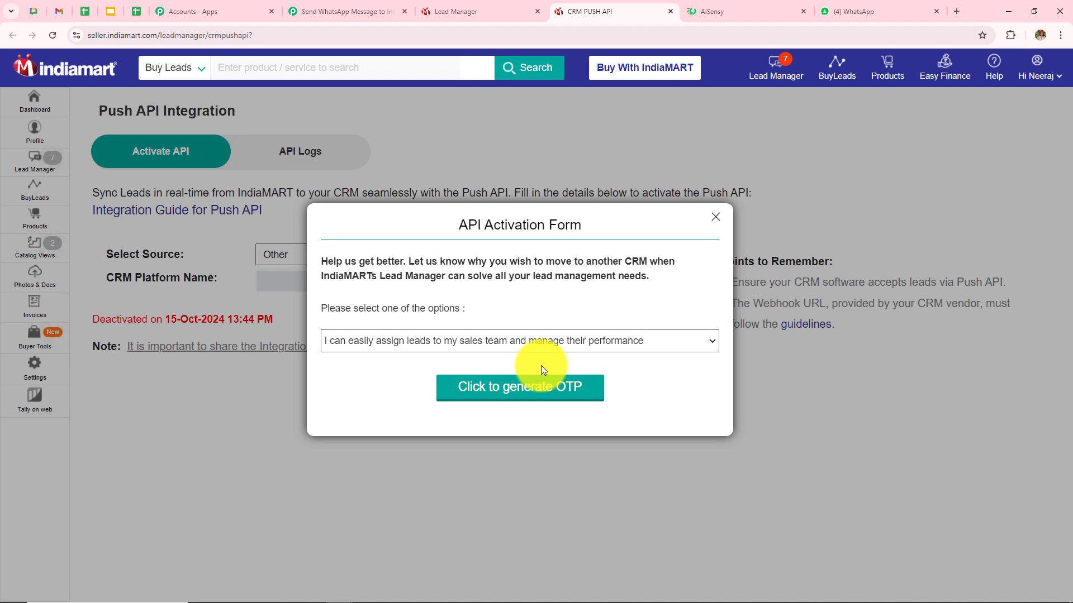
pyautogui.click(486, 404)
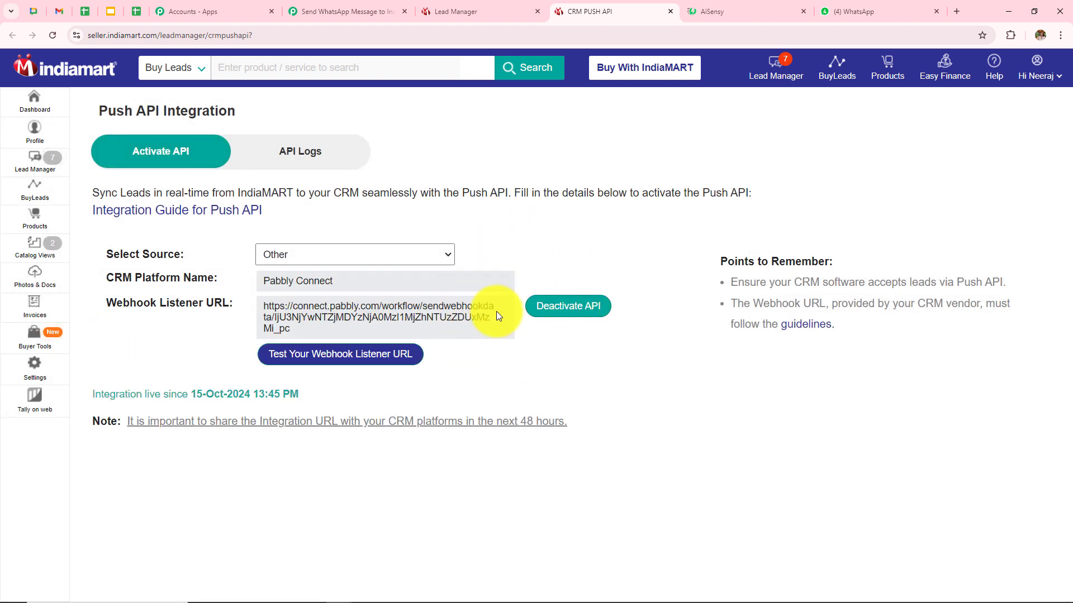
pyautogui.click(308, 7)
pyautogui.scroll(-5, 575, 361)
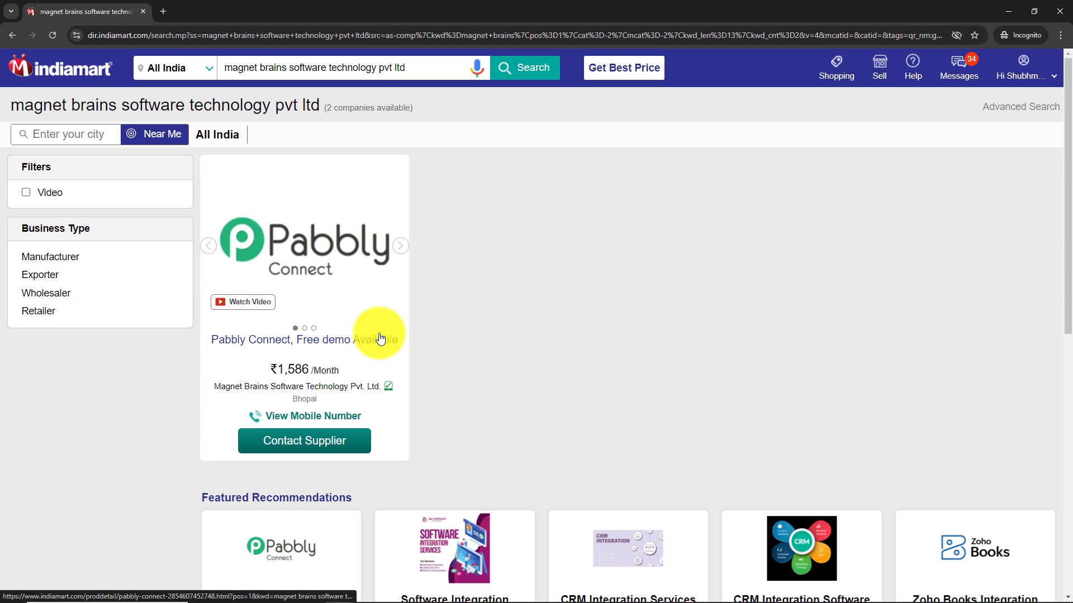
# Send the Pabbly Connect supplier a test enquiry on IndiaMART about banking service types and fees, leaving the GST number blank.
pyautogui.click(309, 455)
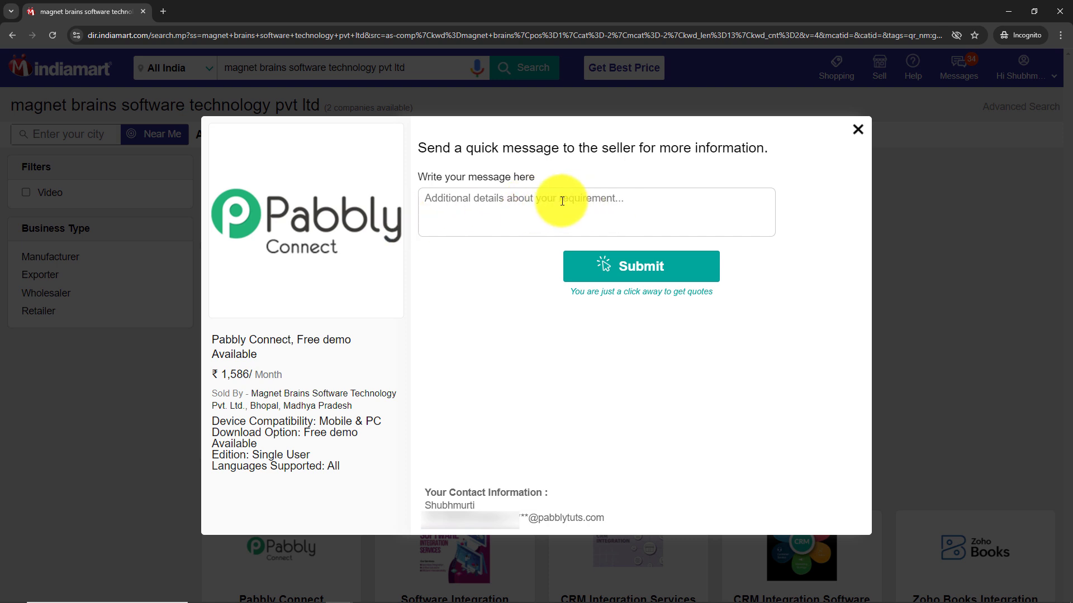
pyautogui.click(565, 200)
pyautogui.hotkey('ctrl', 'v')
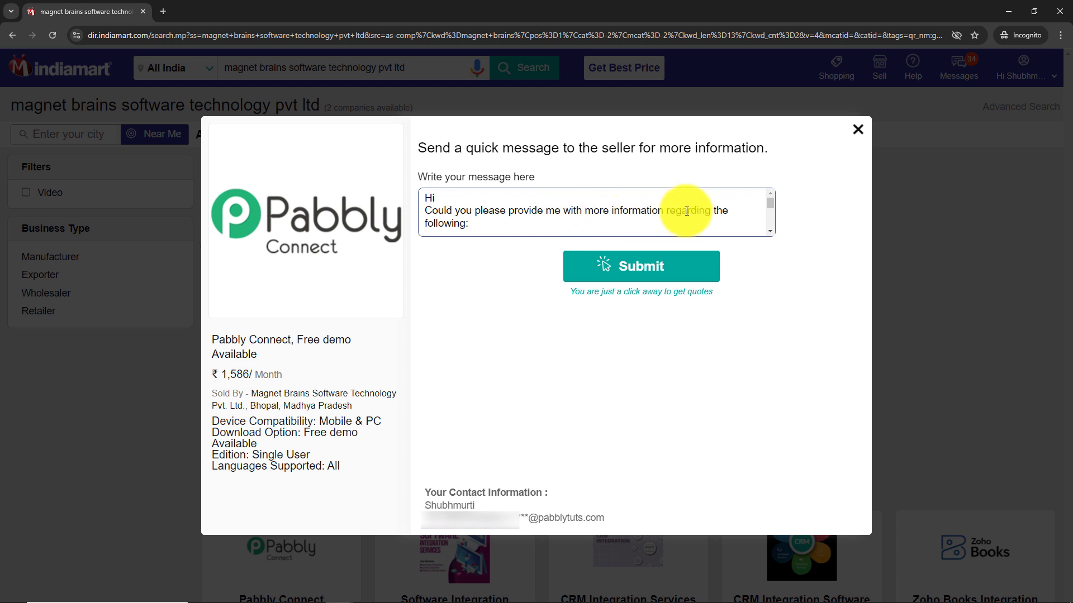
pyautogui.scroll(-1, 548, 210)
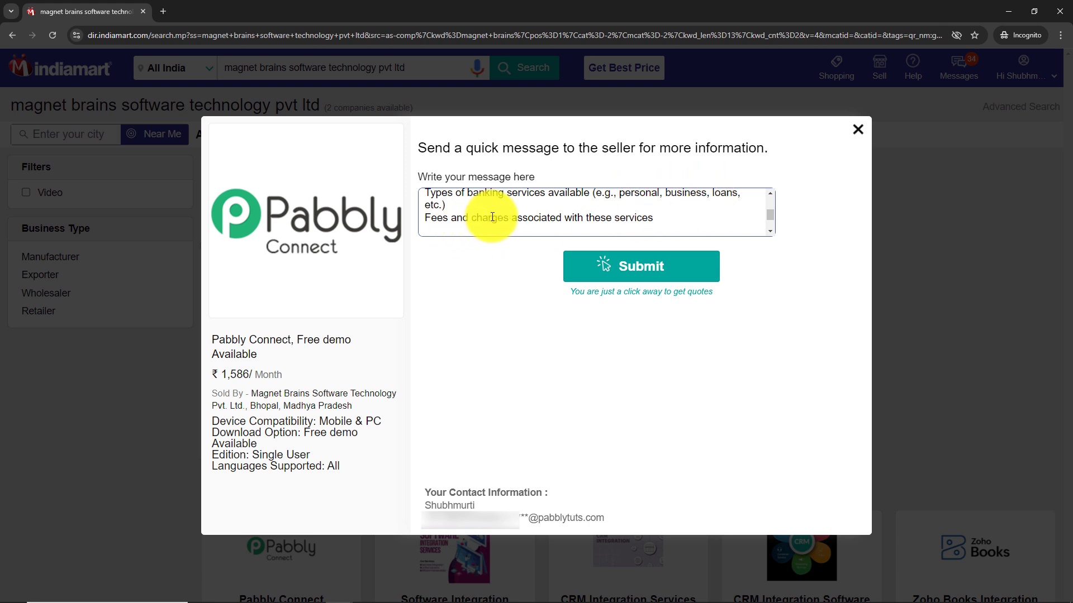
pyautogui.scroll(-1, 492, 217)
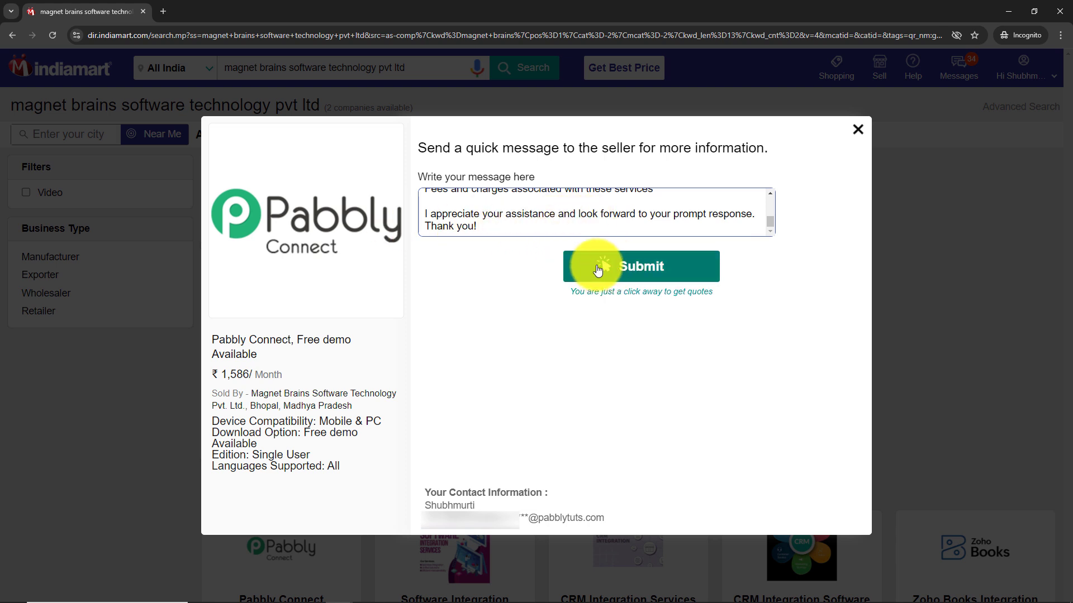
pyautogui.click(638, 268)
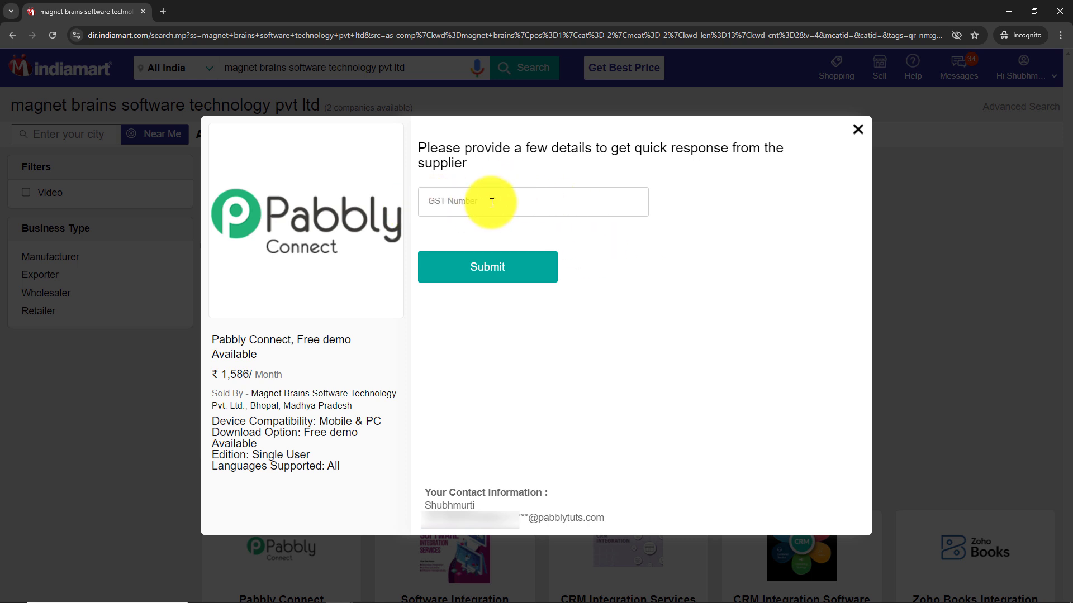
pyautogui.click(488, 268)
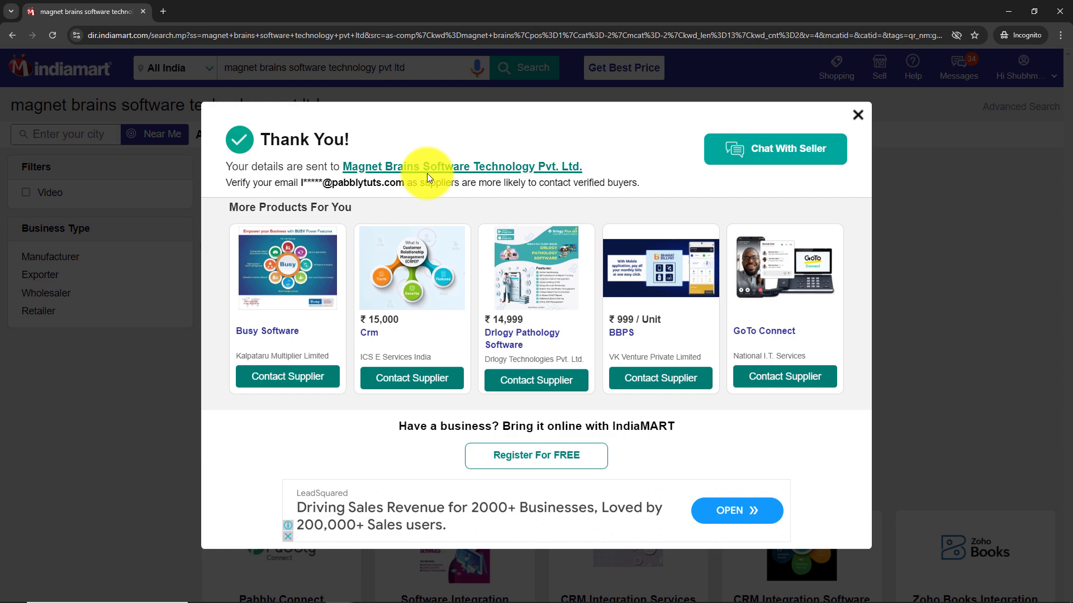
pyautogui.click(857, 115)
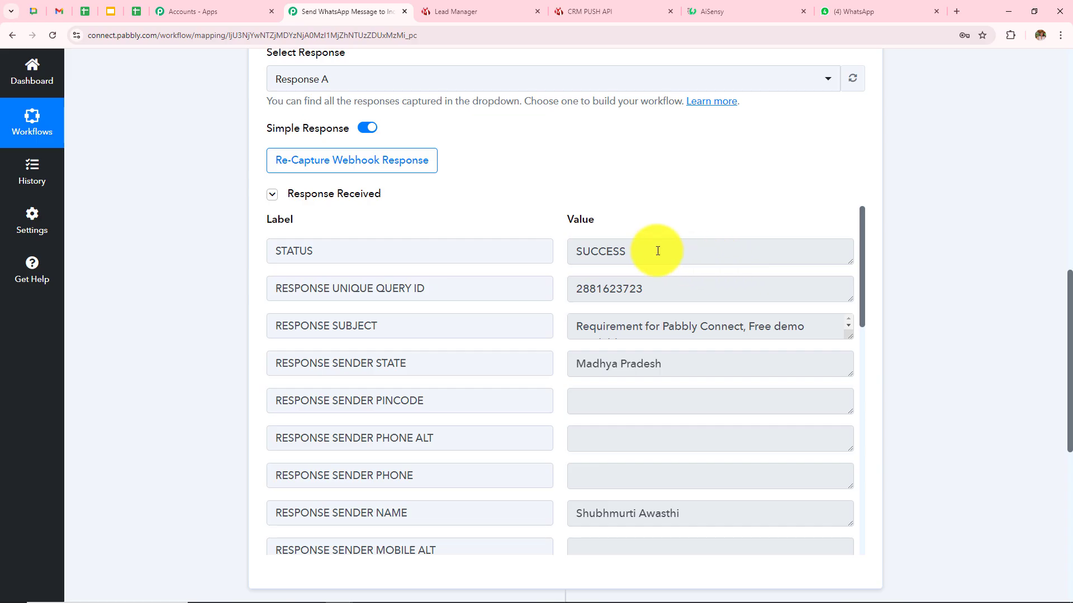
# Examine the captured IndiaMART webhook response, including its status, query ID, subject, sender details and full query message text.
pyautogui.moveTo(654, 249); pyautogui.dragTo(246, 273)
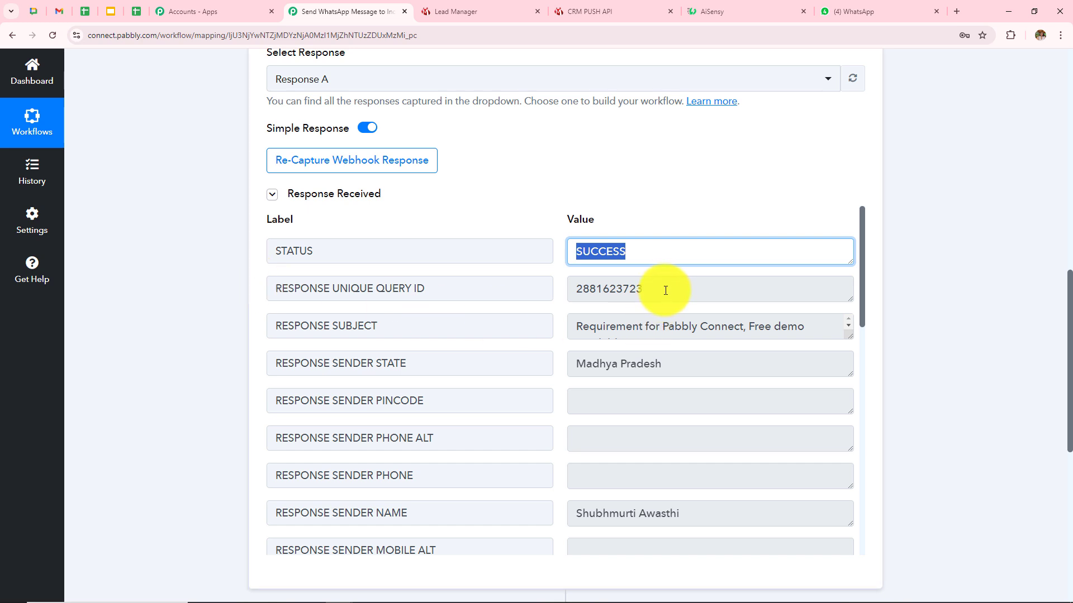
pyautogui.moveTo(666, 290); pyautogui.dragTo(452, 319)
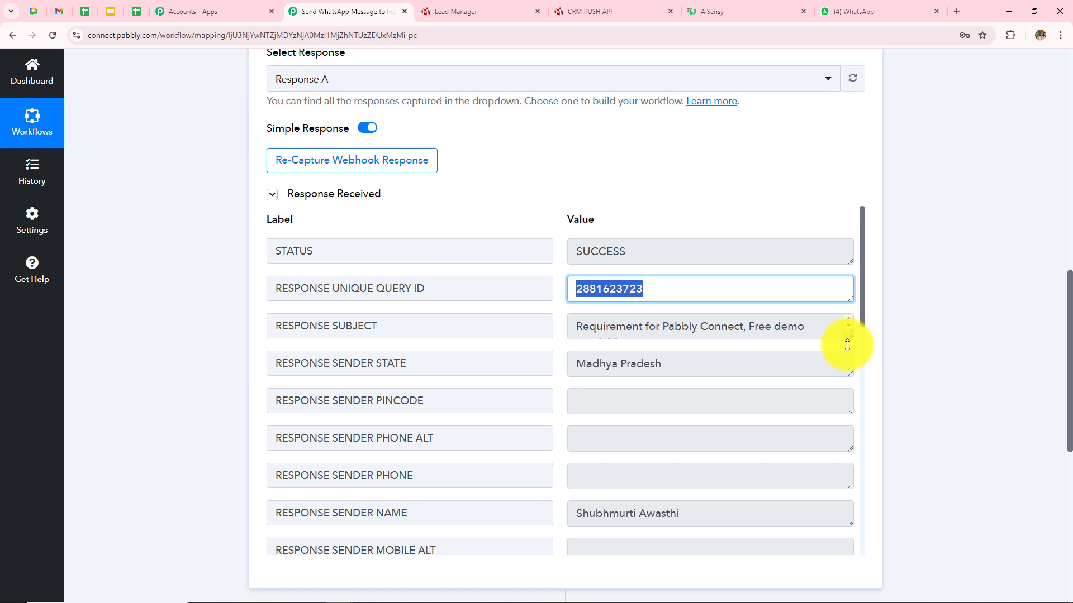
pyautogui.moveTo(848, 337); pyautogui.dragTo(848, 350)
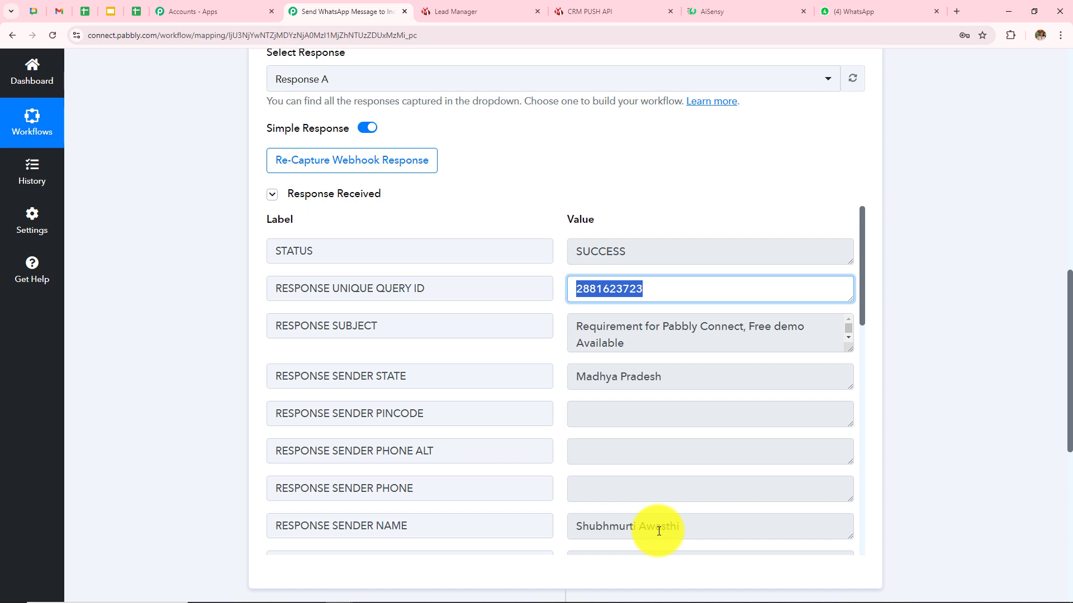
pyautogui.scroll(-8, 658, 531)
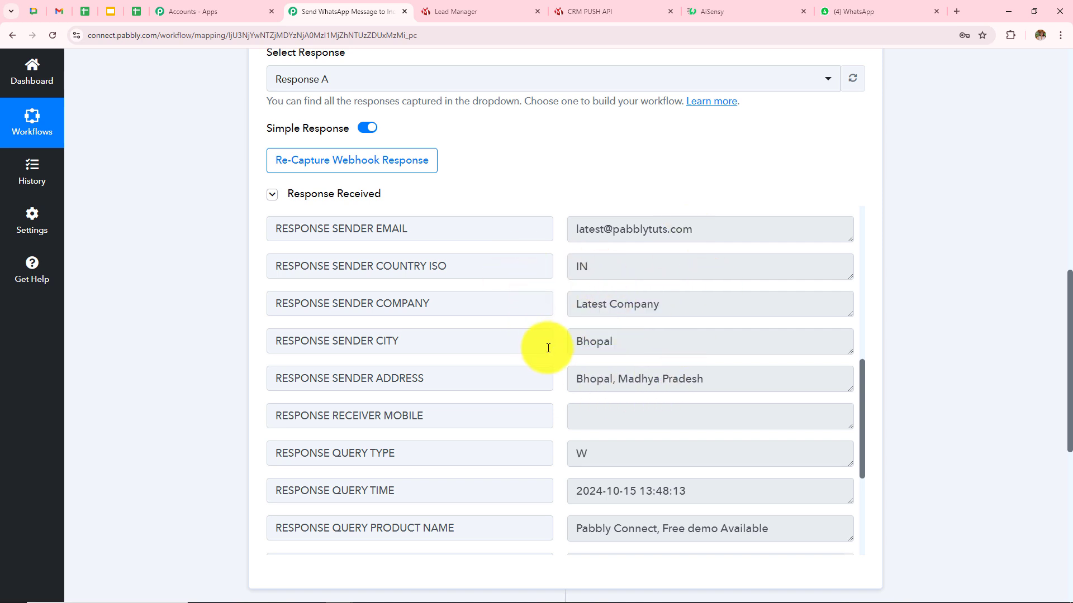
pyautogui.scroll(-3, 647, 402)
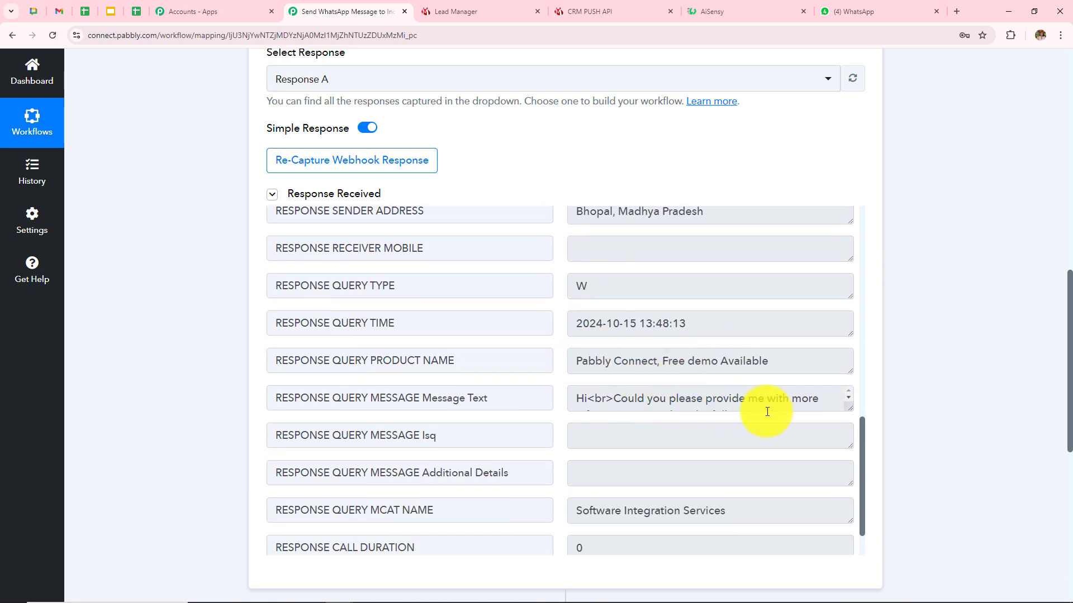
pyautogui.moveTo(852, 408); pyautogui.dragTo(853, 503)
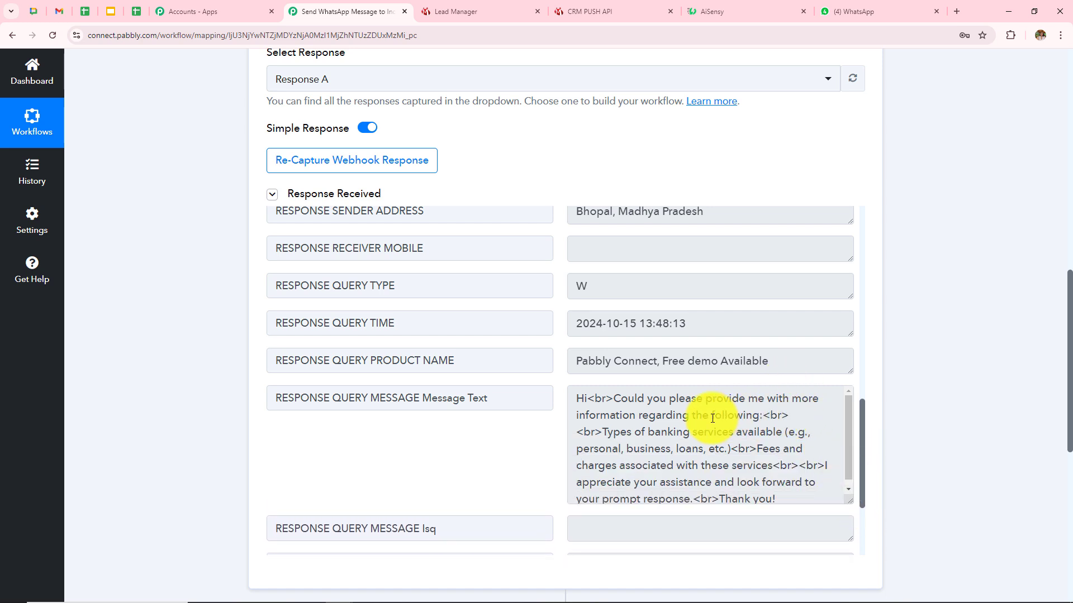
pyautogui.scroll(-1, 712, 418)
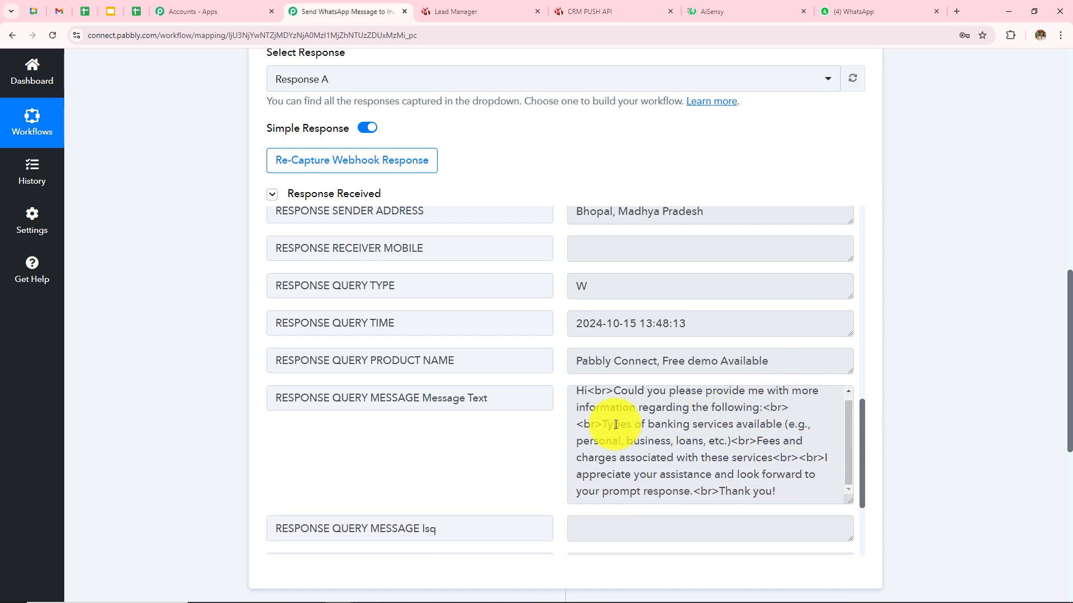
pyautogui.scroll(-1, 755, 422)
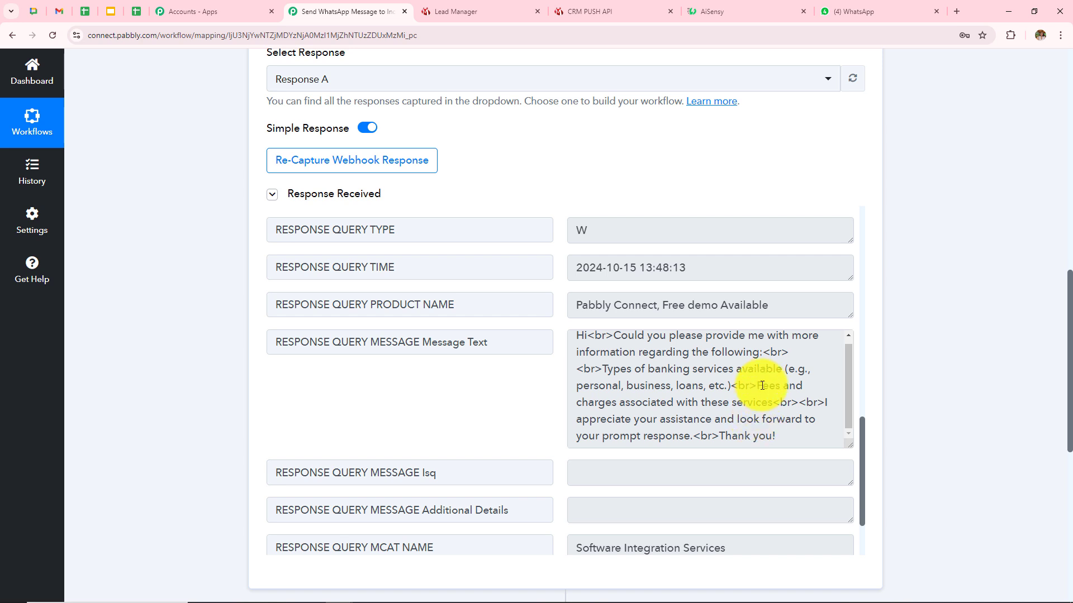
pyautogui.moveTo(790, 438); pyautogui.dragTo(477, 271)
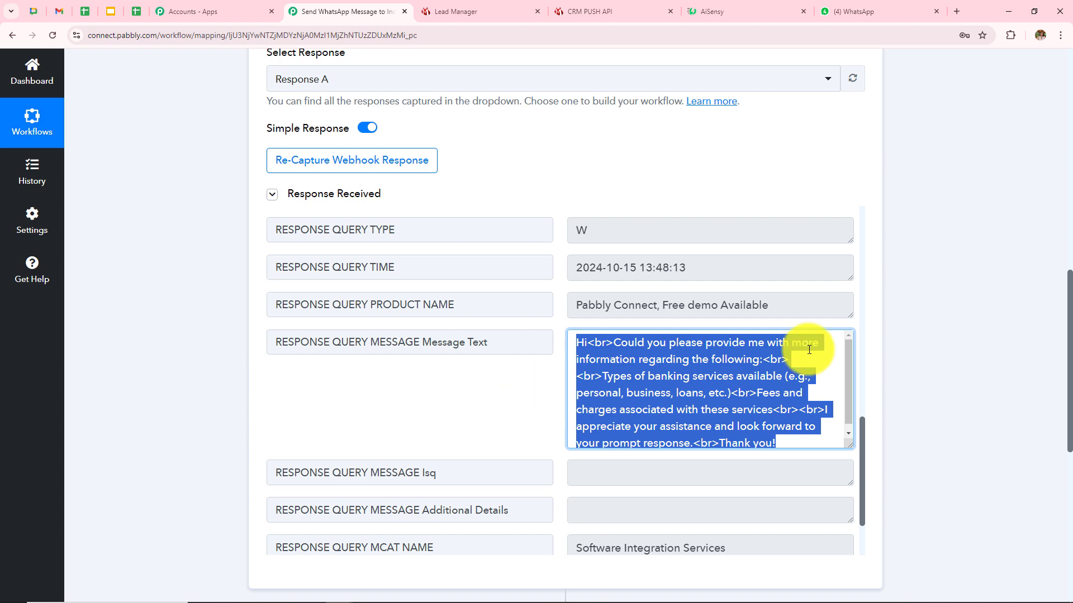
pyautogui.click(950, 321)
# Set WhatsApp by AiSensy as the app for the workflow's action step.
pyautogui.scroll(10, 940, 323)
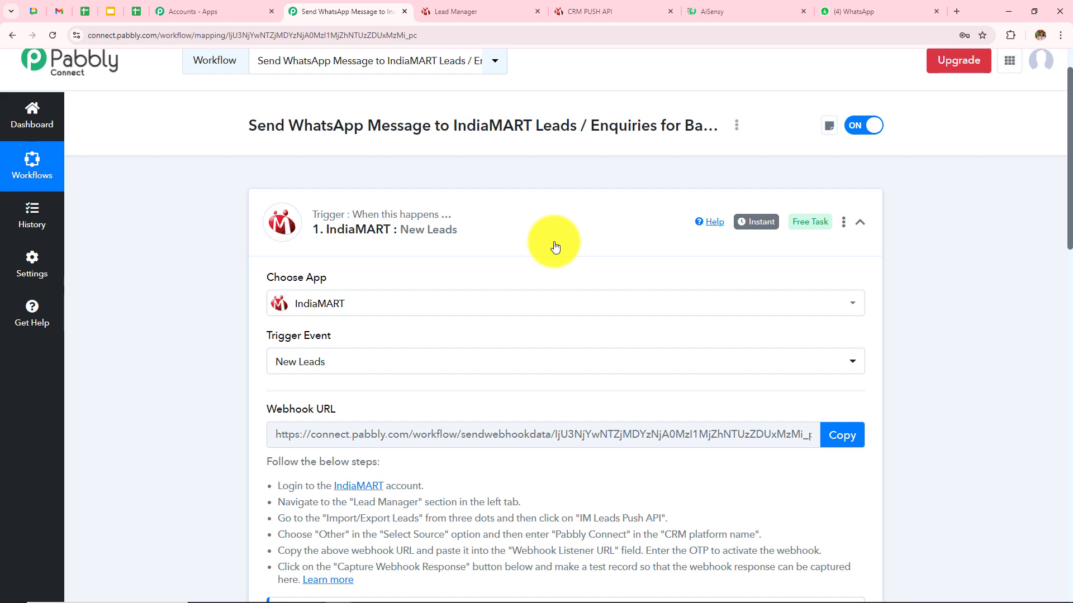
pyautogui.scroll(-2, 914, 259)
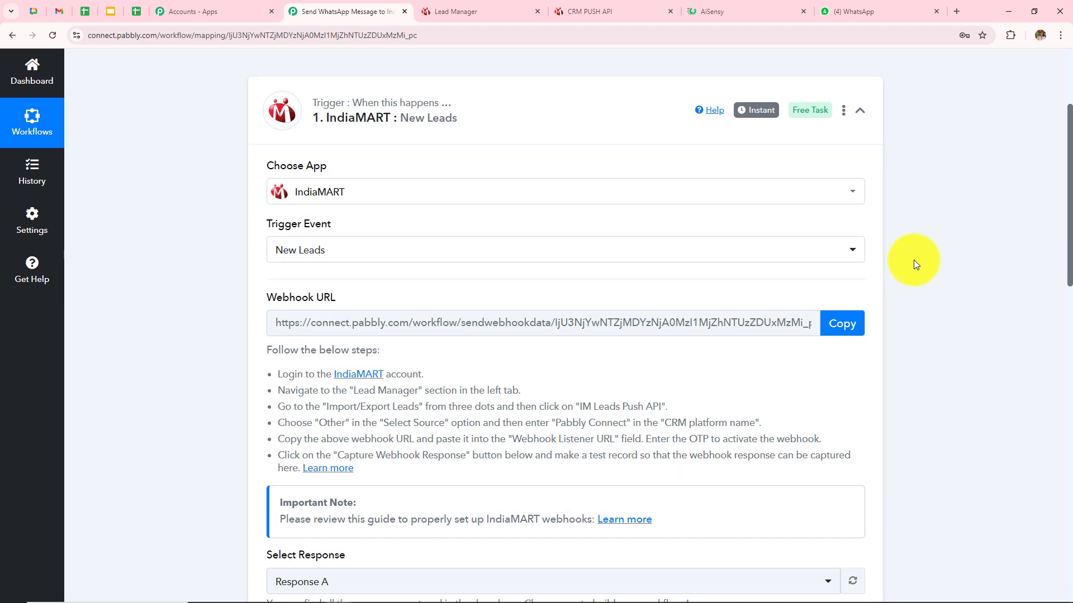
pyautogui.scroll(-12, 913, 260)
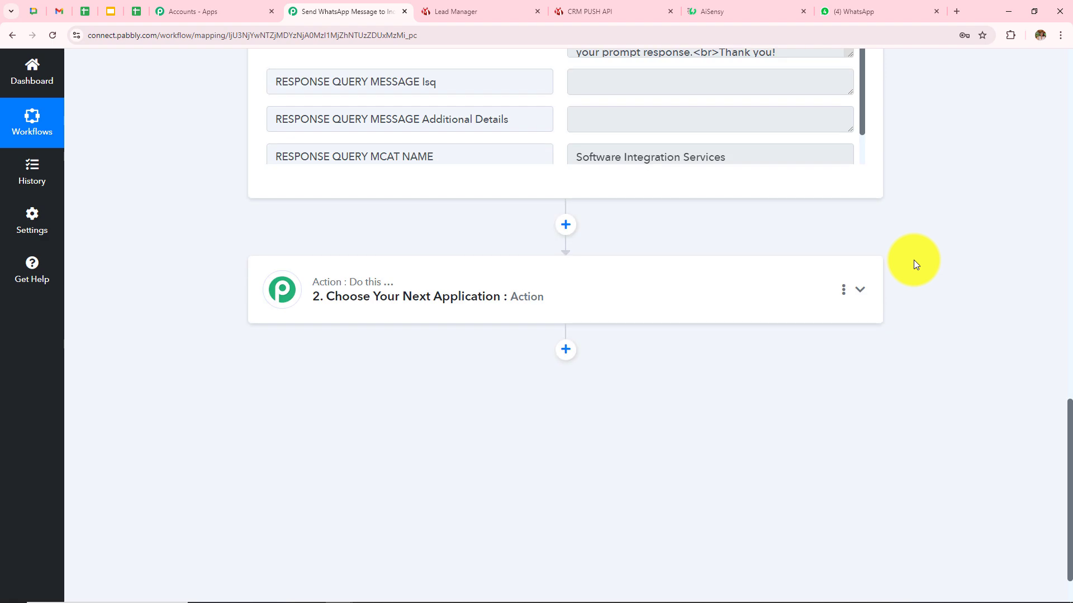
pyautogui.click(556, 309)
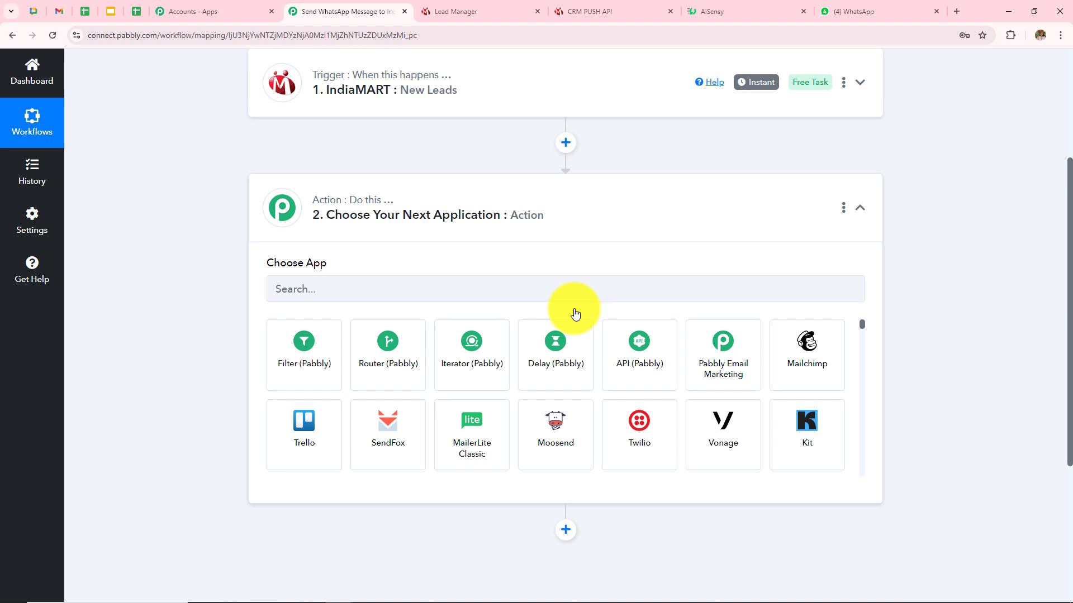
pyautogui.click(553, 293)
pyautogui.write('Ais')
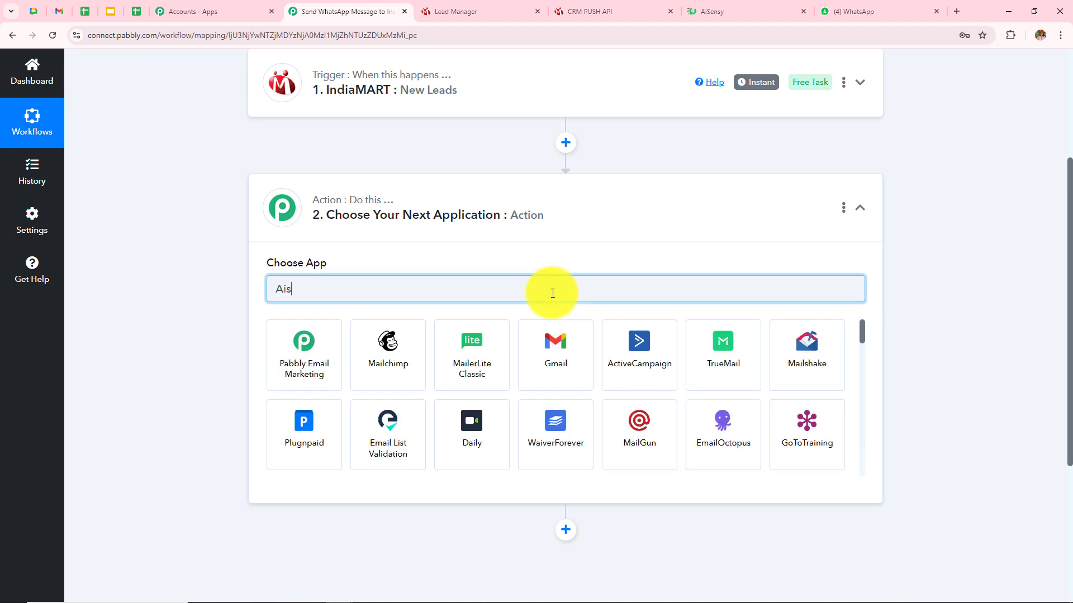
pyautogui.write('e')
pyautogui.click(295, 347)
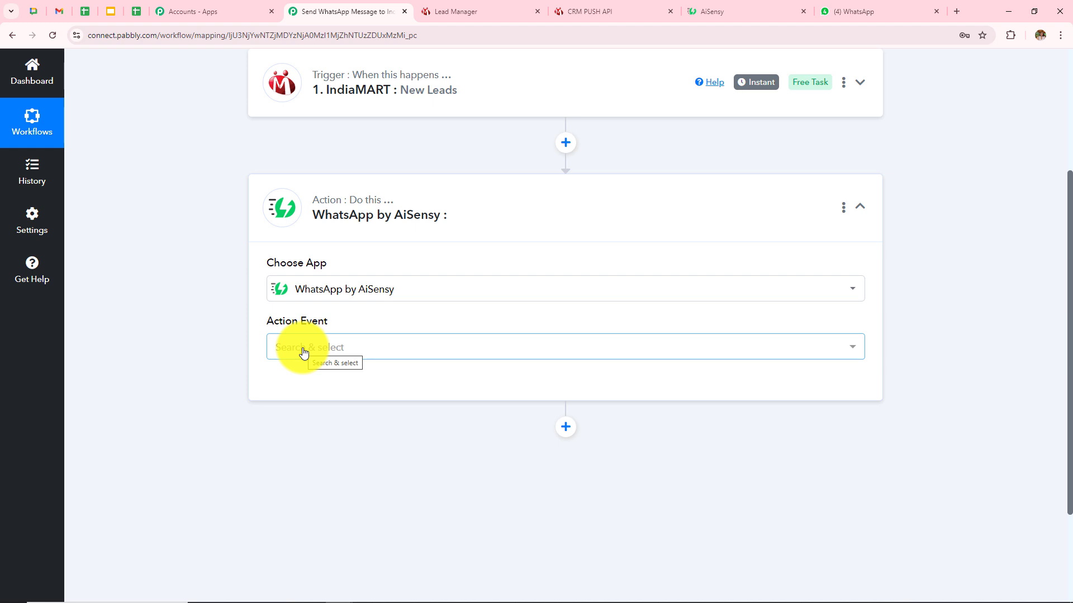
# Set the action event to Send Template Message and start adding a new WhatsApp by AiSensy connection.
pyautogui.click(304, 353)
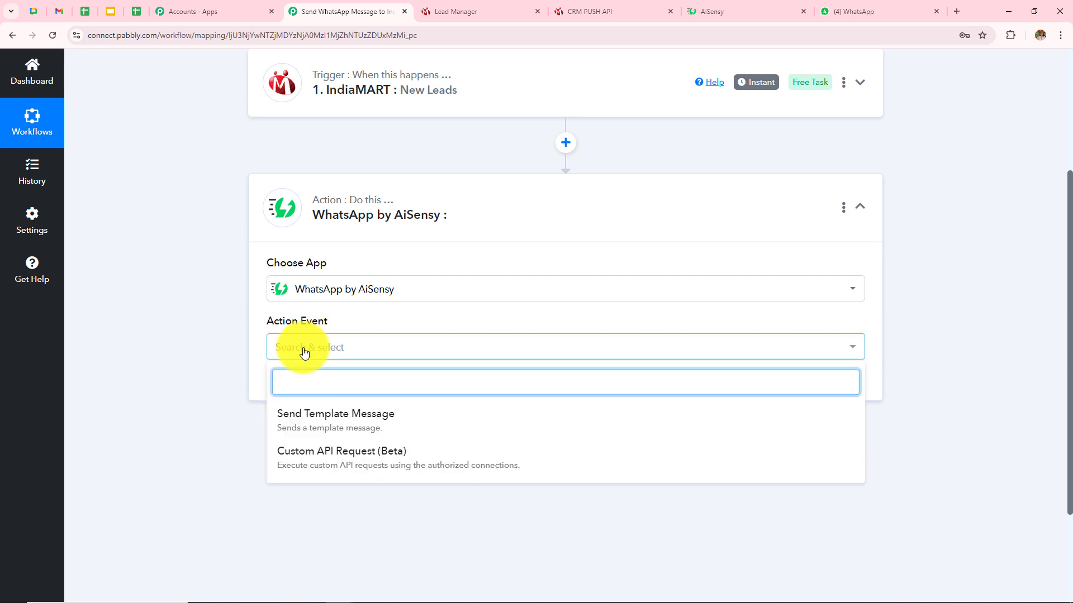
pyautogui.click(344, 430)
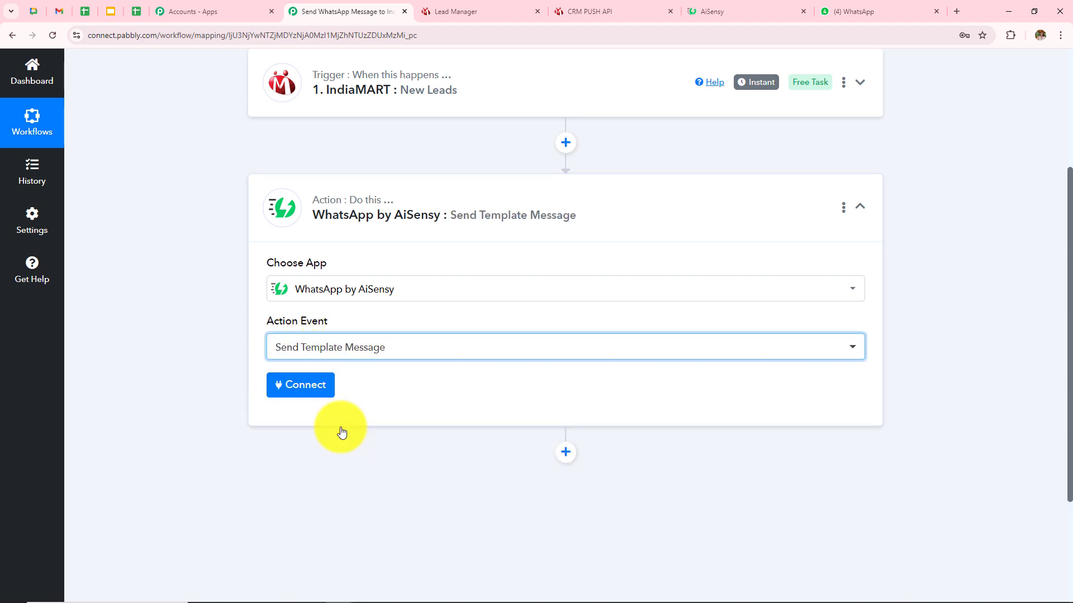
pyautogui.click(308, 387)
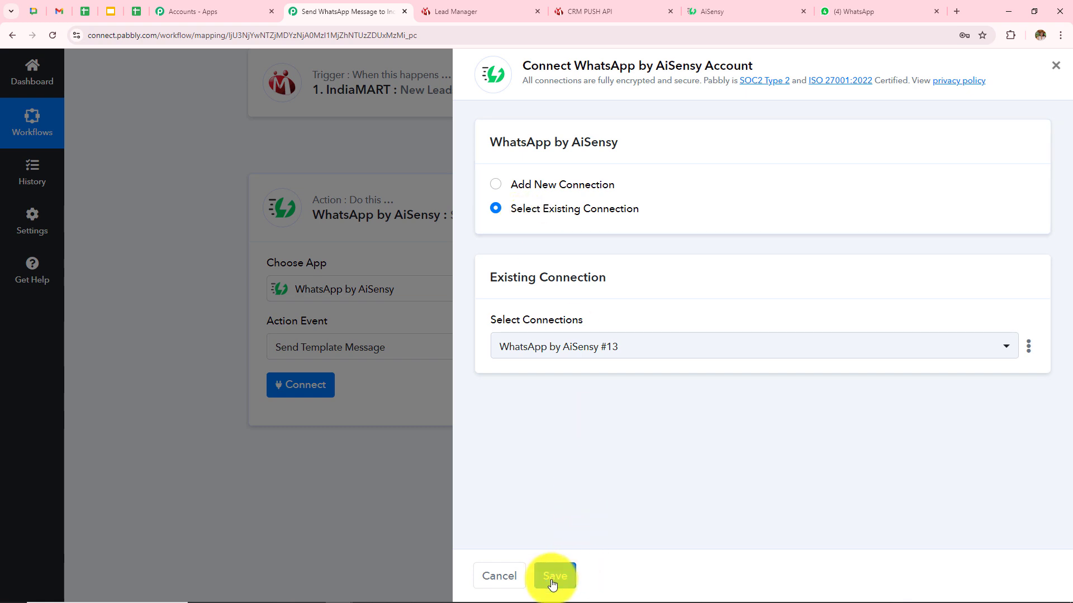
pyautogui.click(501, 189)
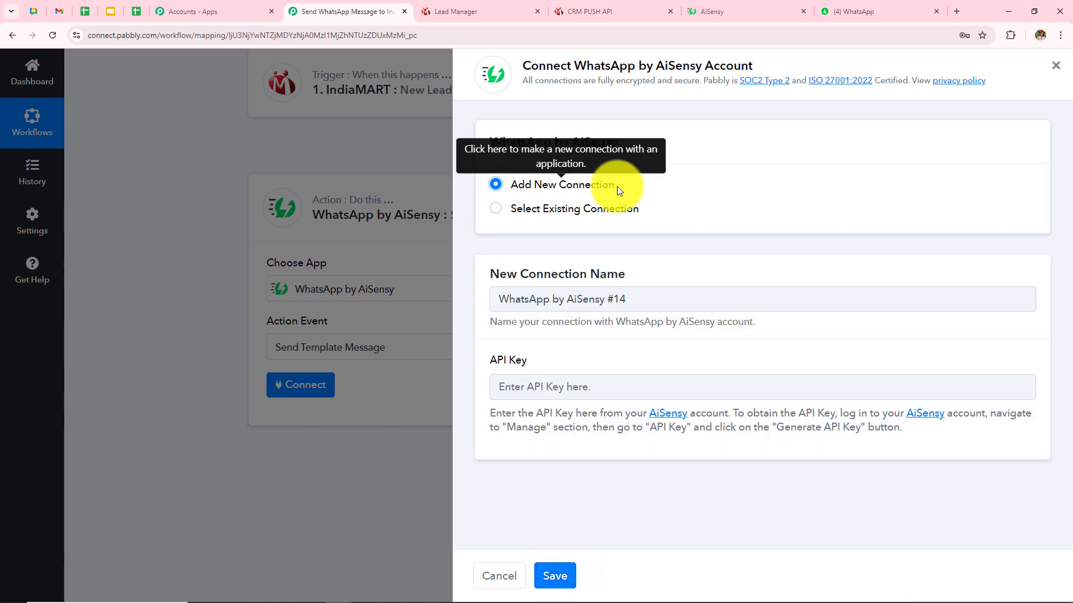
pyautogui.click(540, 389)
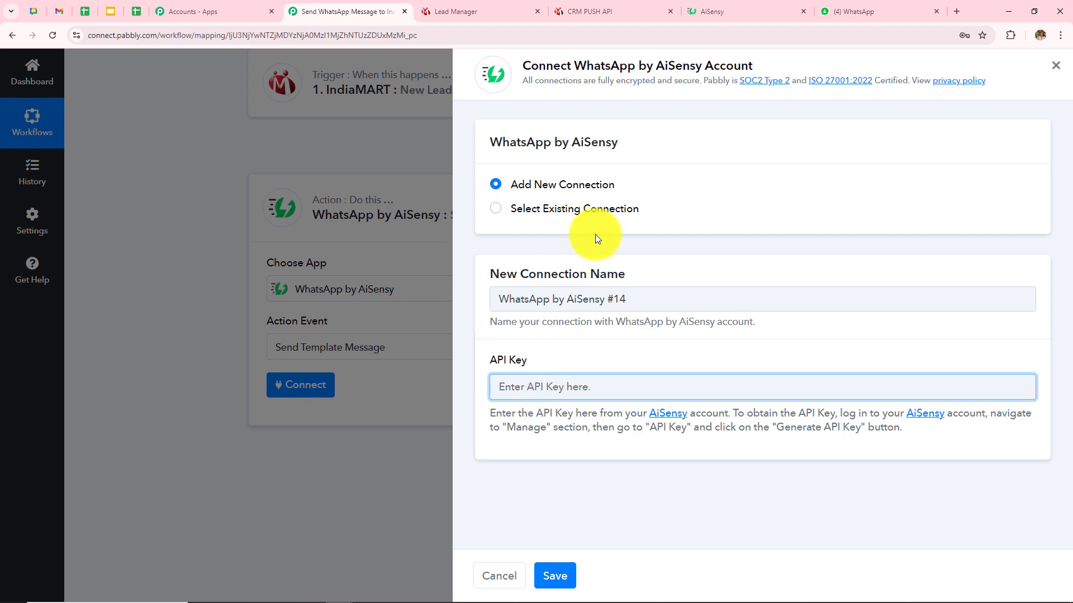
# Copy the API key from the AiSensy account, paste it into the new connection's API Key field and save the connection.
pyautogui.click(718, 23)
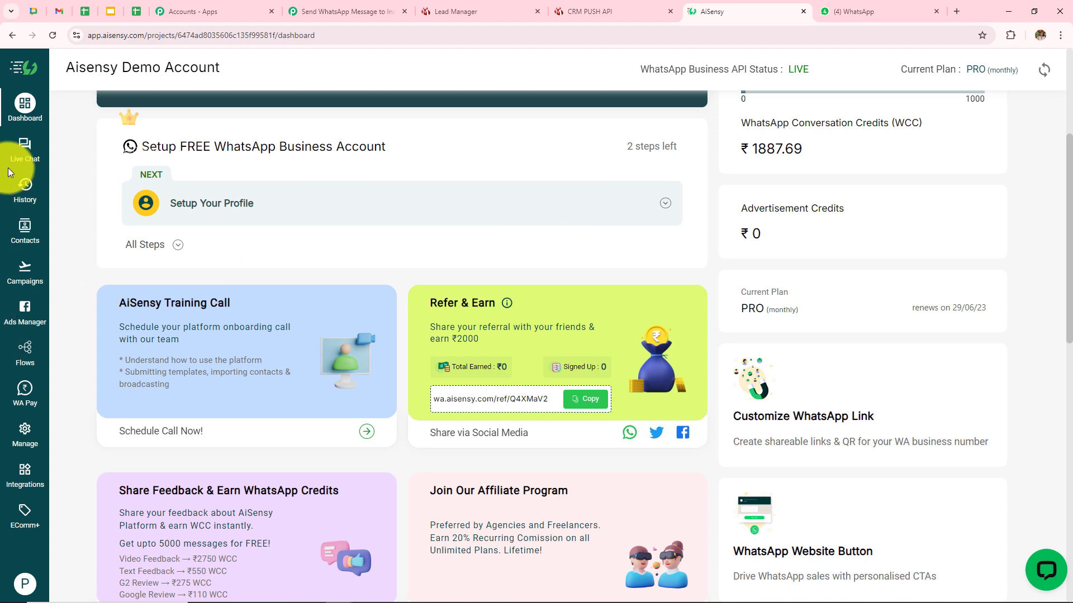
pyautogui.click(19, 441)
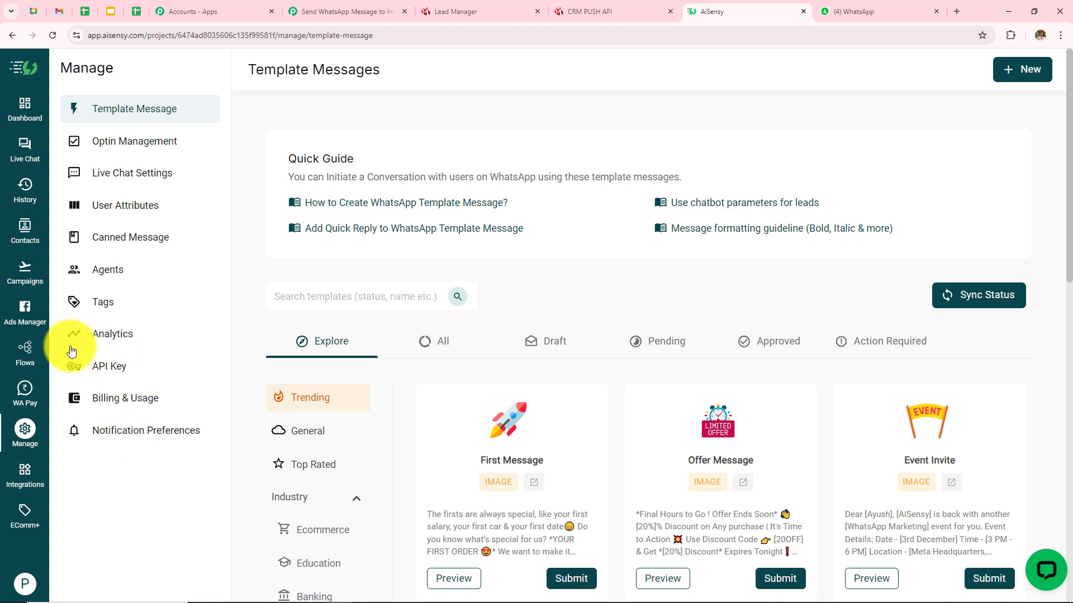
pyautogui.click(99, 362)
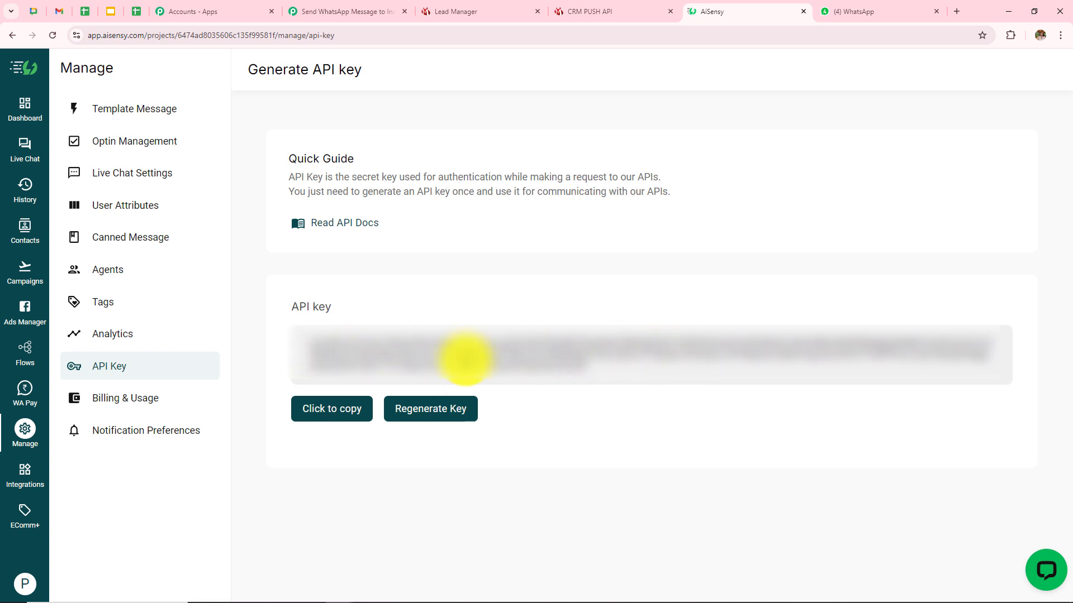
pyautogui.click(359, 407)
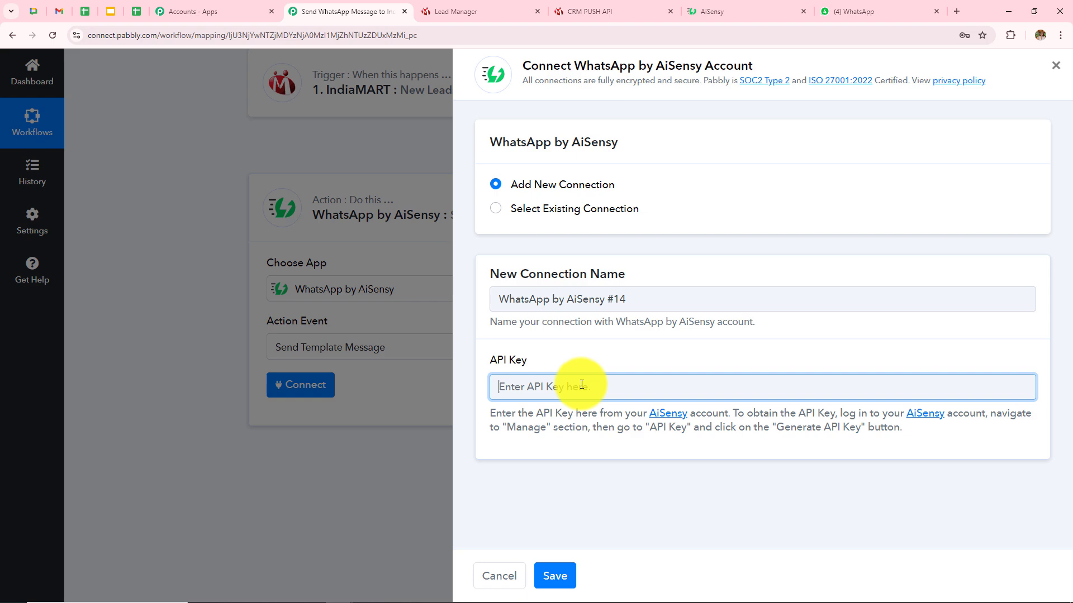
pyautogui.hotkey('ctrl', 'v')
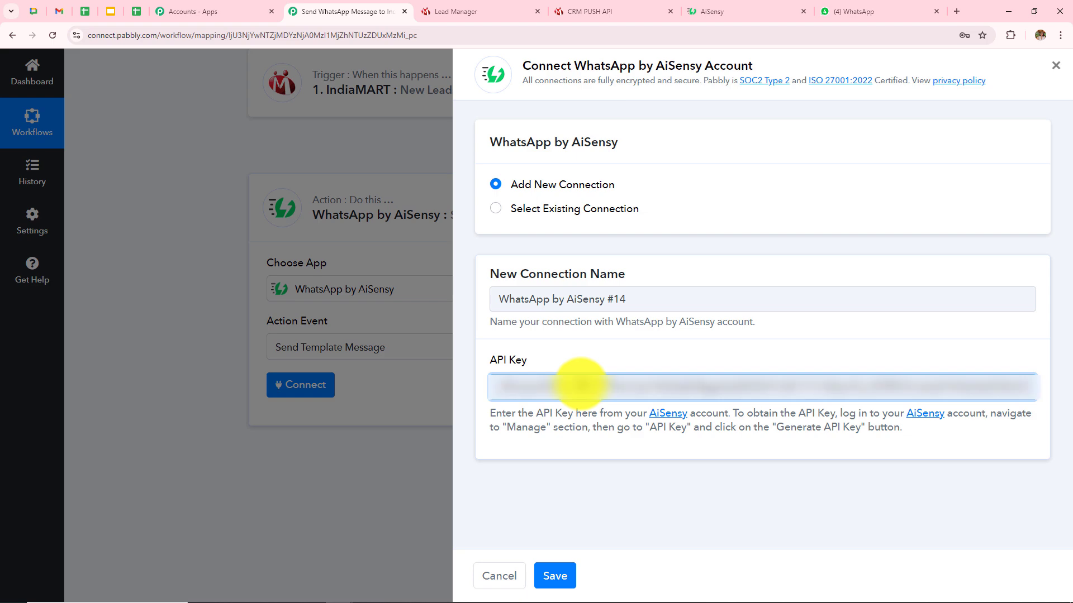
pyautogui.click(555, 575)
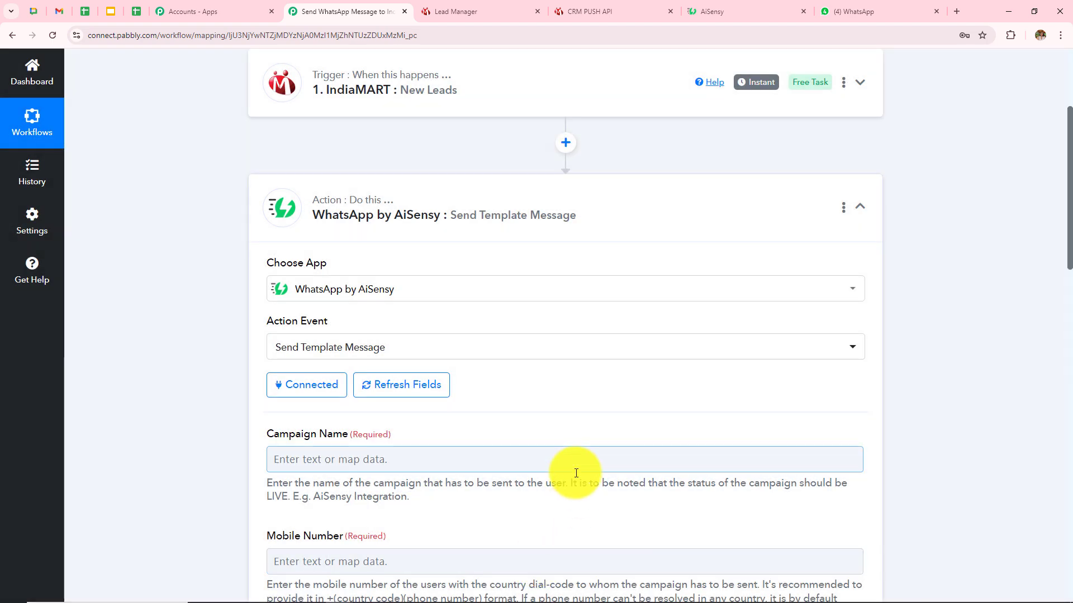
# Review the fields of the Send Template Message action, from the campaign name down to the file name.
pyautogui.scroll(-1, 570, 473)
pyautogui.scroll(-10, 573, 473)
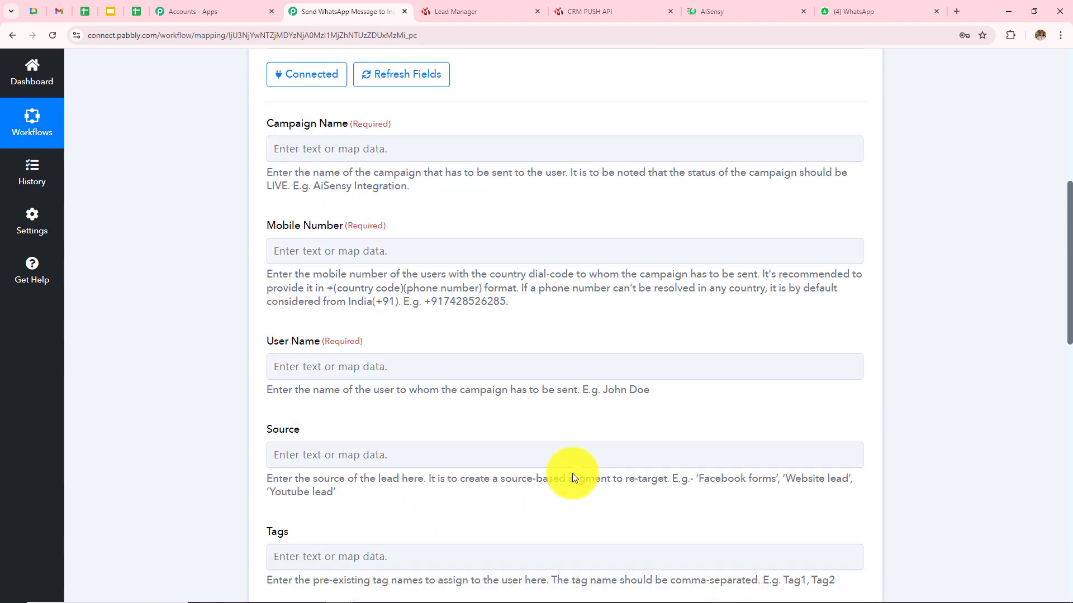
pyautogui.scroll(-5, 573, 474)
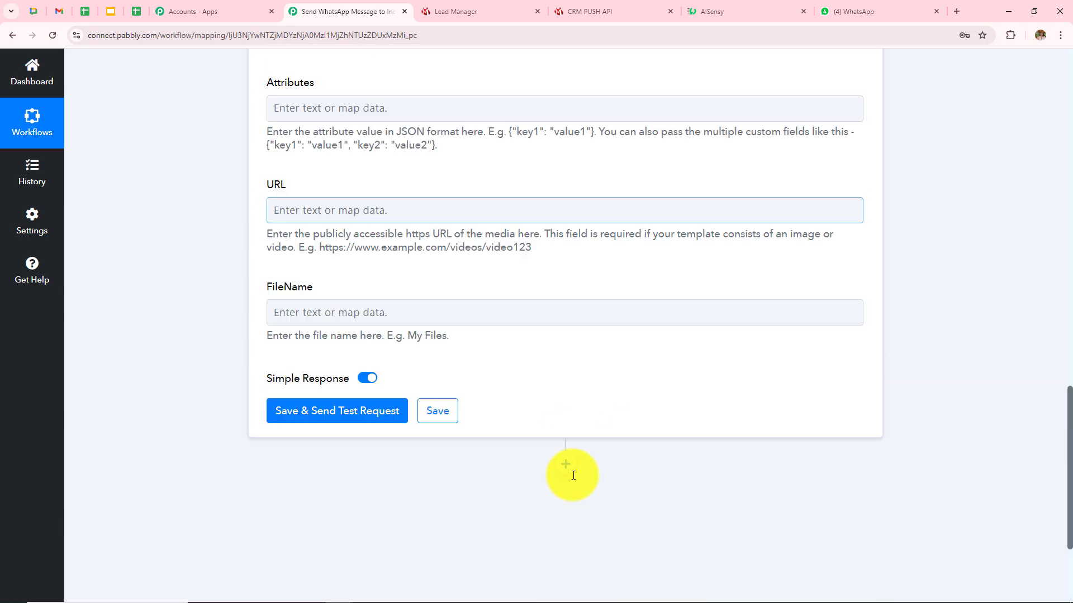
pyautogui.scroll(10, 573, 474)
pyautogui.scroll(4, 573, 476)
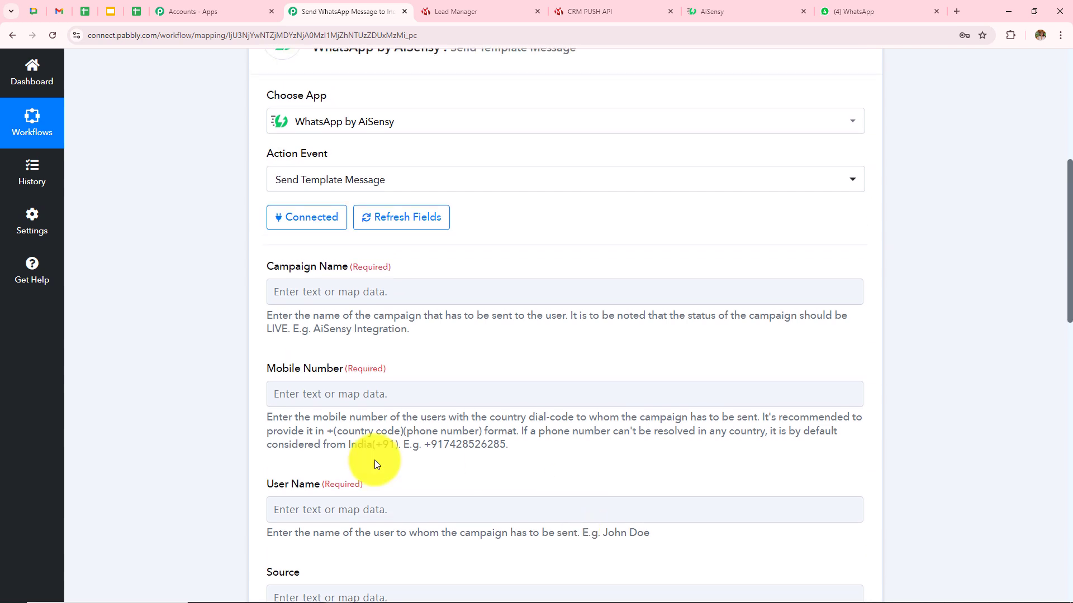
pyautogui.tripleClick(308, 266)
pyautogui.click(257, 283)
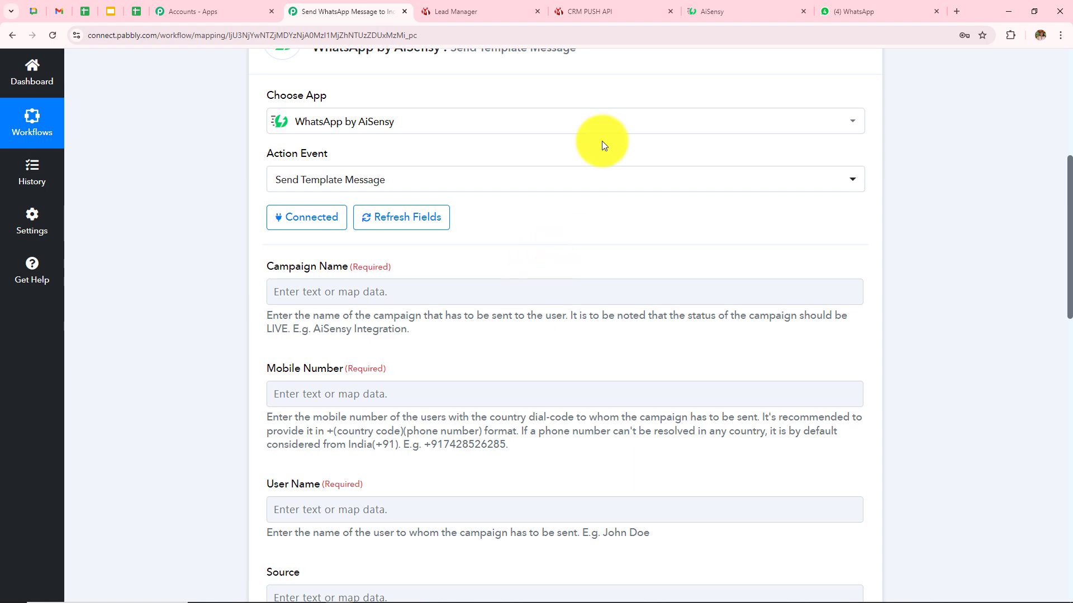
# Switch to AiSensy and examine the message text of the banking_query template among all template messages.
pyautogui.click(726, 12)
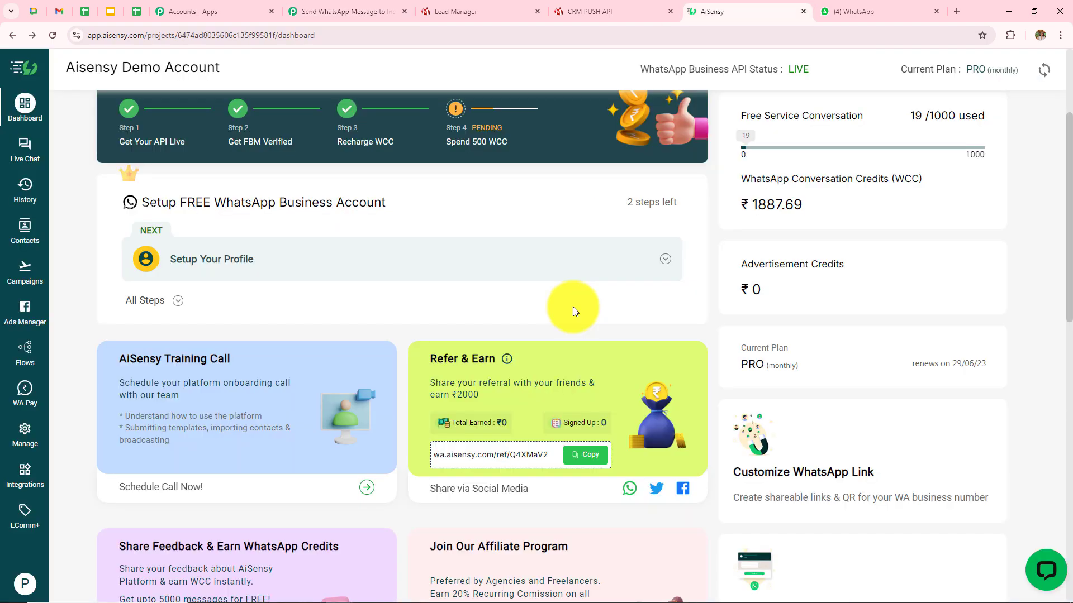
pyautogui.click(26, 436)
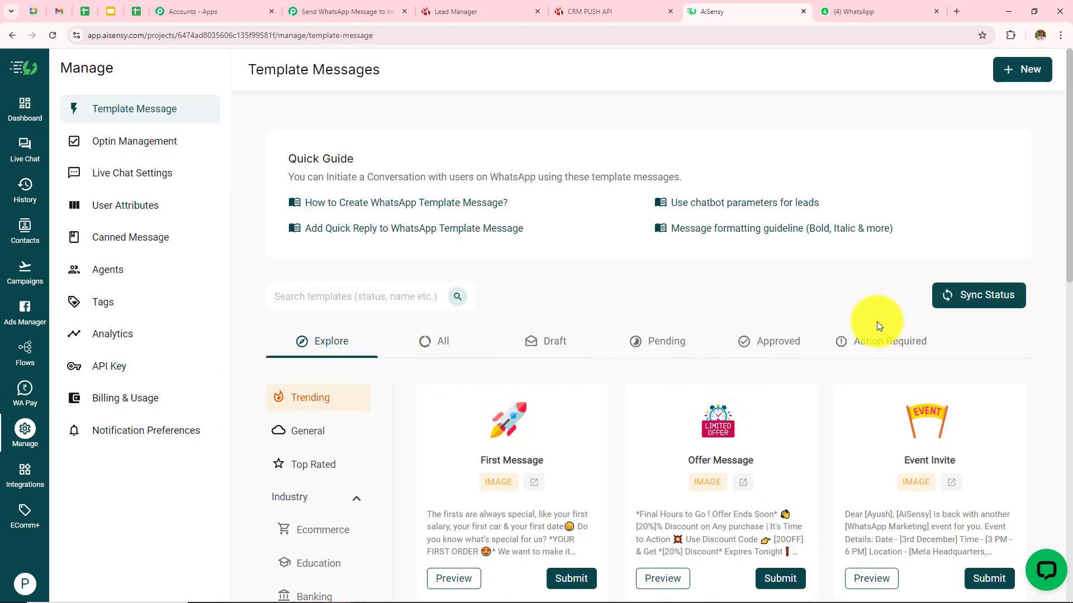
pyautogui.click(427, 351)
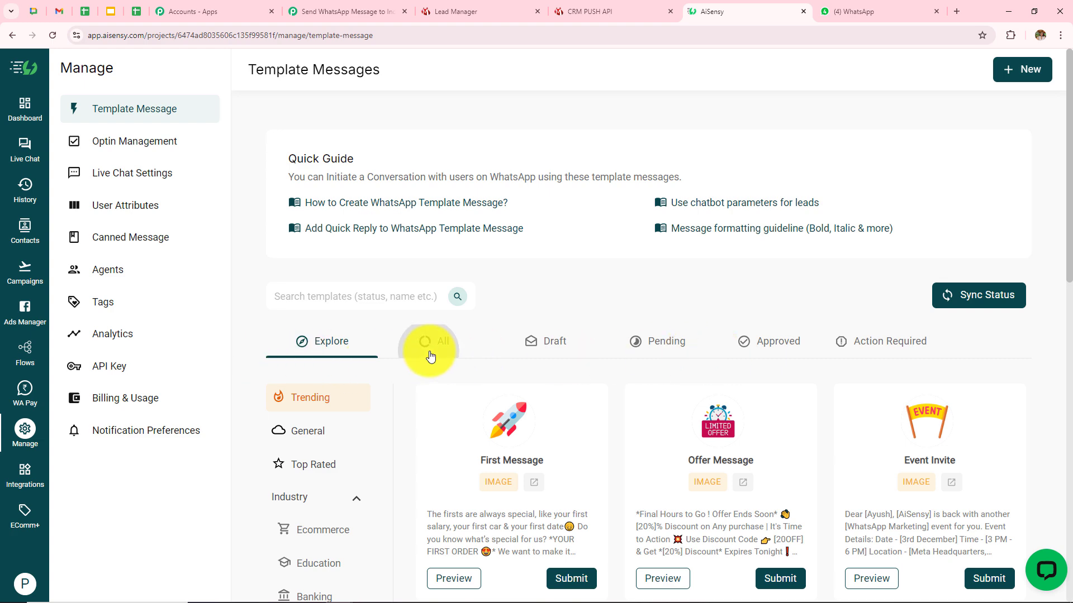
pyautogui.scroll(-6, 707, 396)
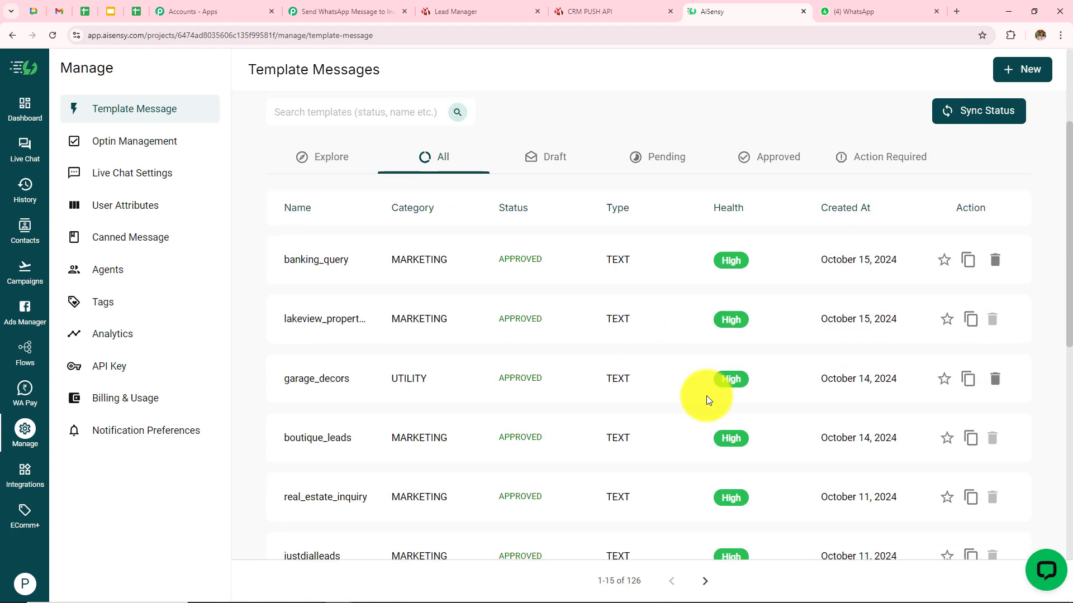
pyautogui.scroll(-3, 707, 400)
pyautogui.scroll(5, 707, 400)
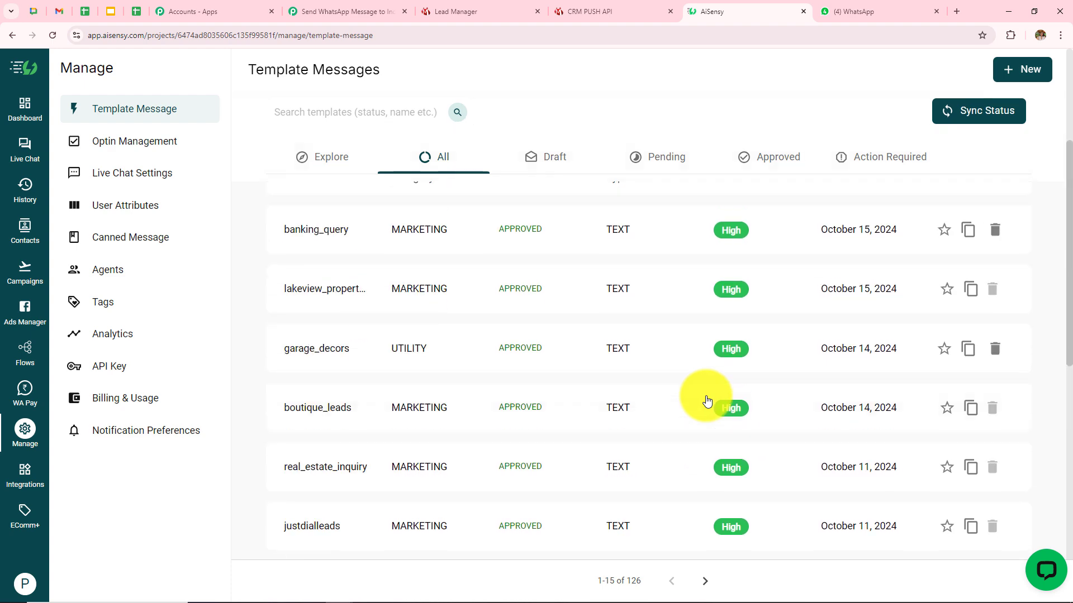
pyautogui.scroll(3, 706, 401)
pyautogui.click(358, 410)
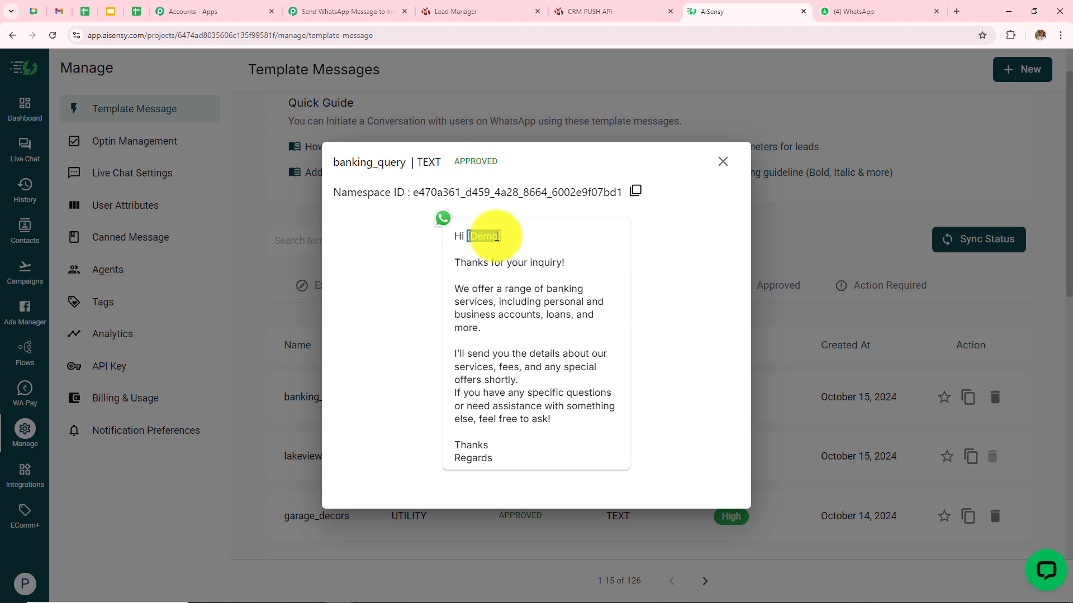
pyautogui.click(730, 166)
pyautogui.scroll(1, 730, 166)
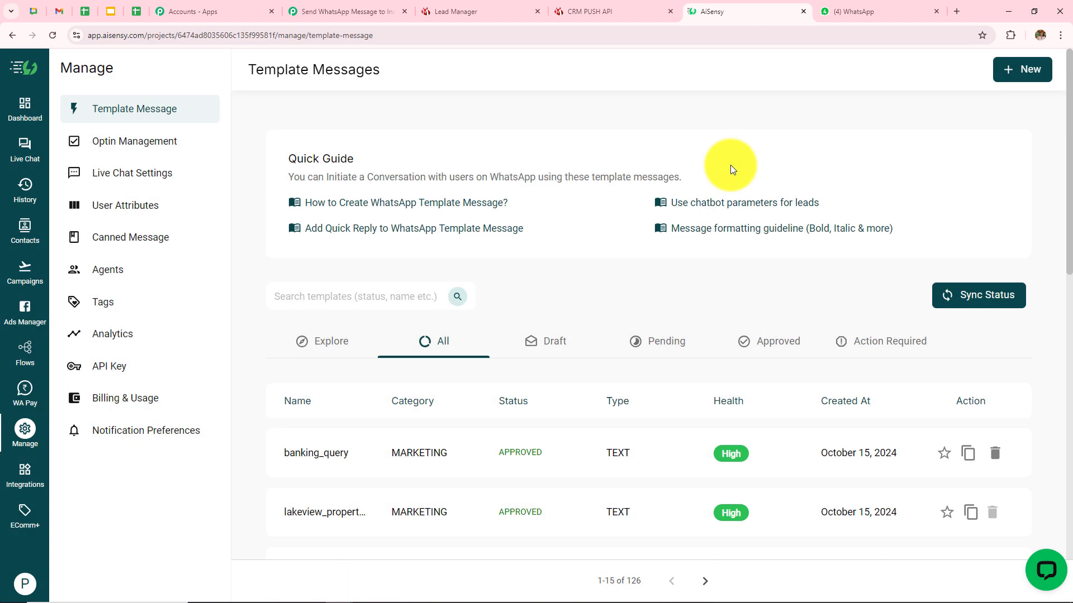
# Look over the blank form for a new template message, and return to the list of all templates.
pyautogui.click(1027, 69)
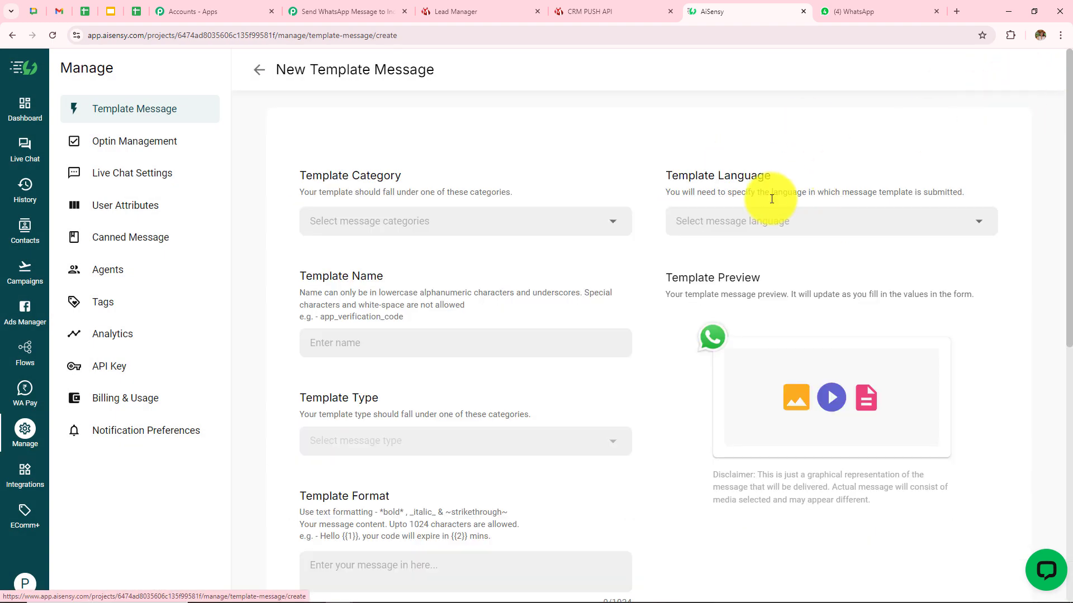
pyautogui.scroll(-3, 525, 316)
pyautogui.scroll(3, 525, 316)
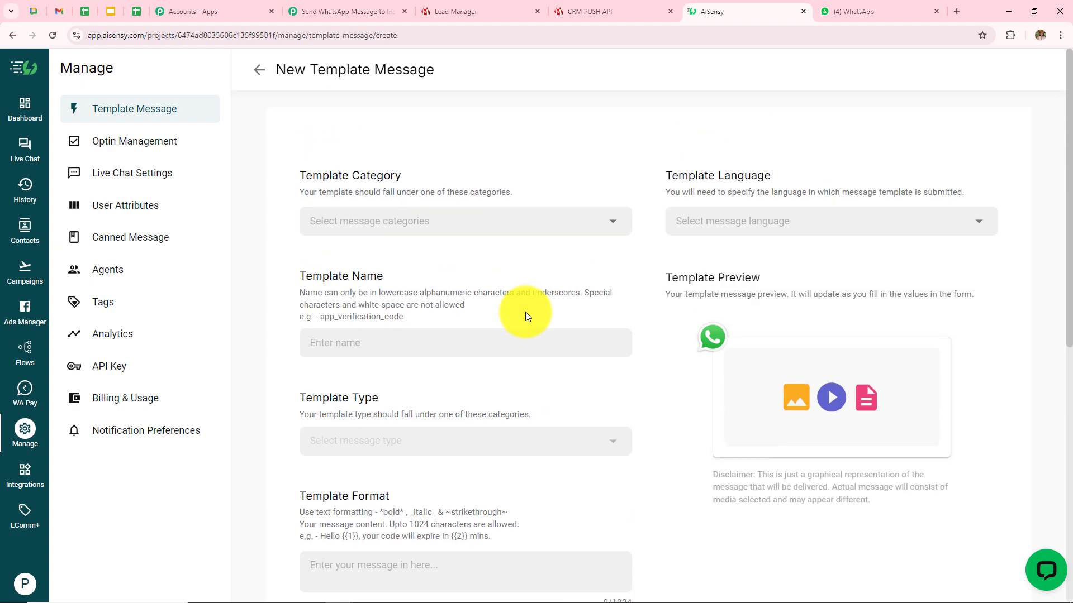
pyautogui.click(12, 35)
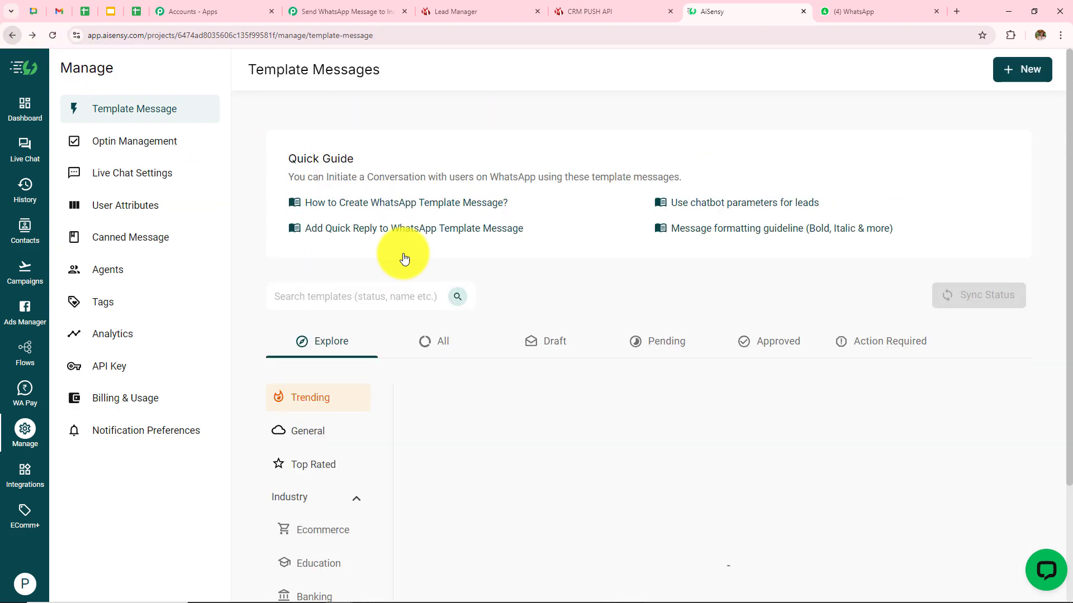
pyautogui.click(431, 342)
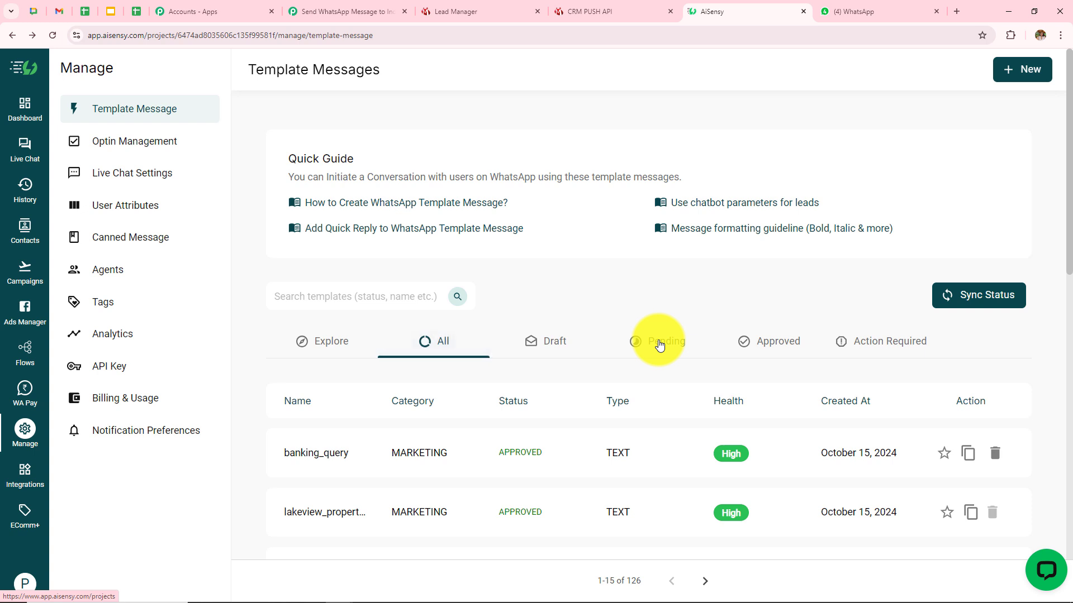
pyautogui.scroll(-2, 657, 346)
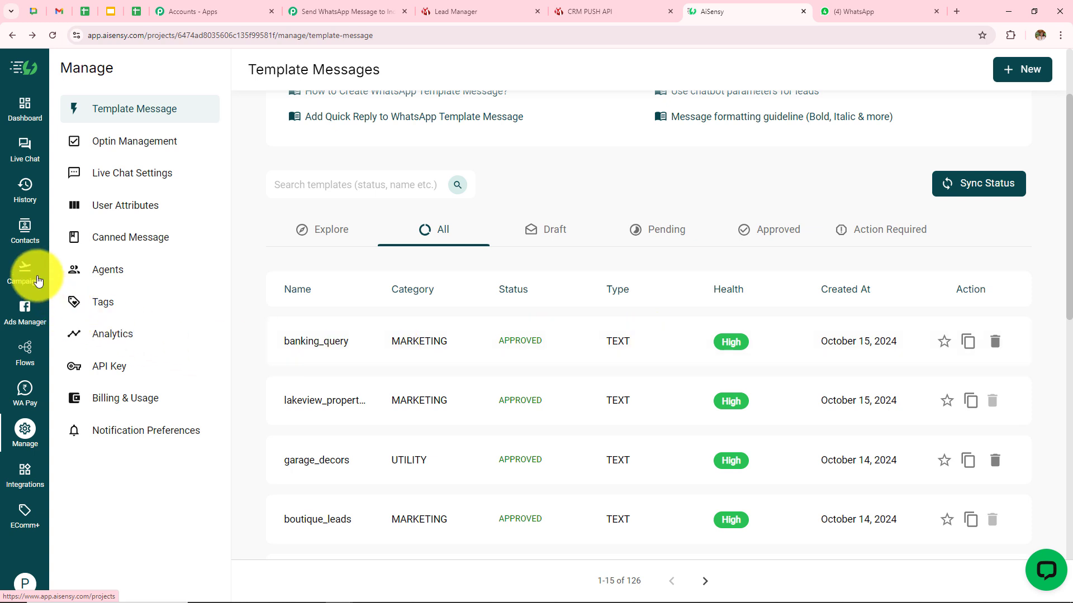
# Start a new API Campaign from the AiSensy campaigns.
pyautogui.click(24, 275)
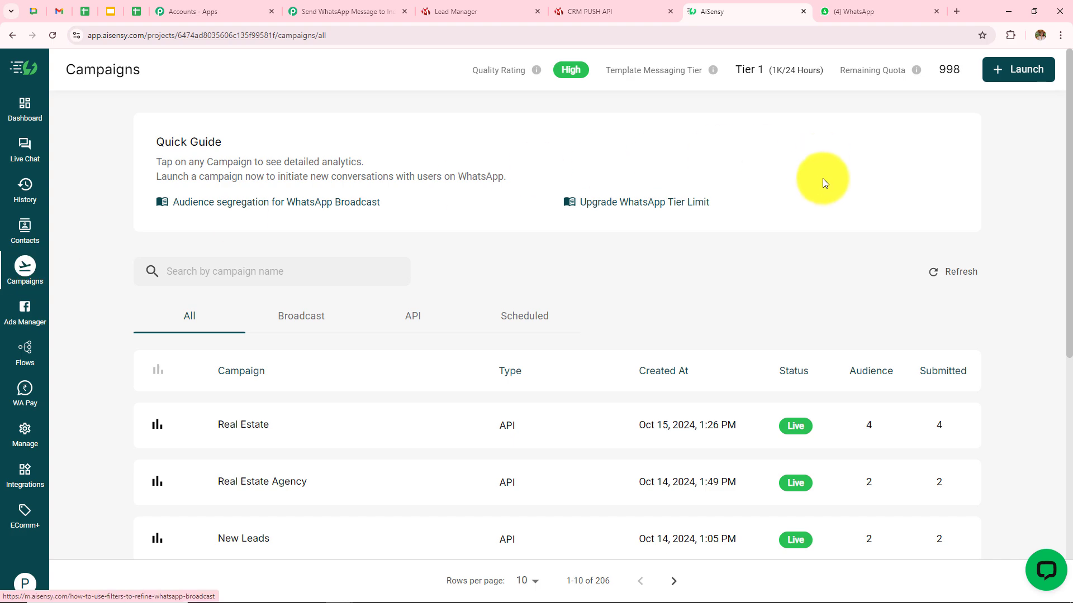
pyautogui.click(1006, 75)
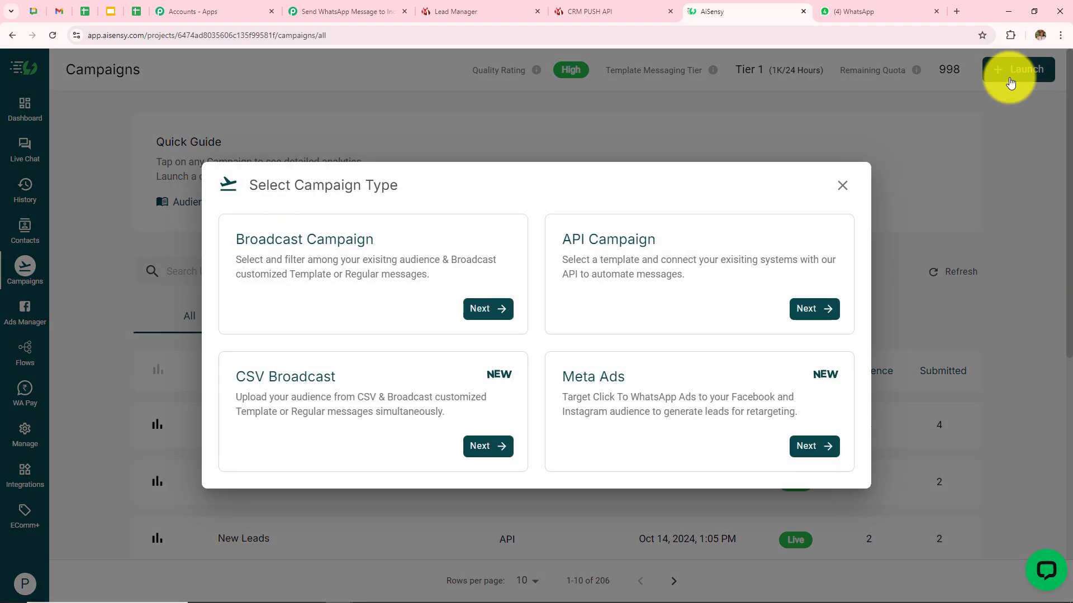
pyautogui.click(826, 308)
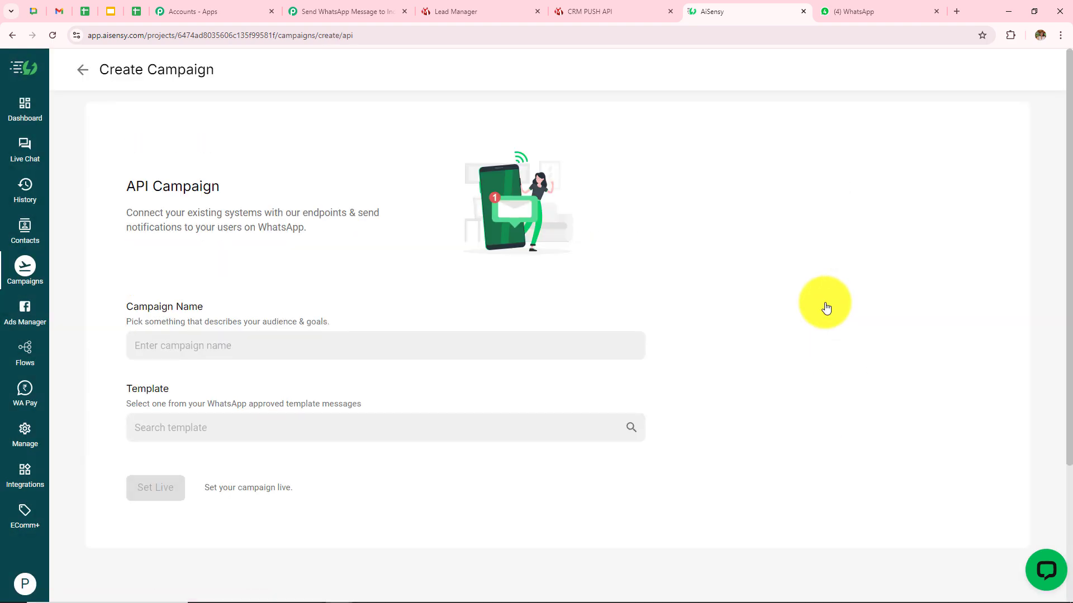
pyautogui.scroll(-1, 367, 358)
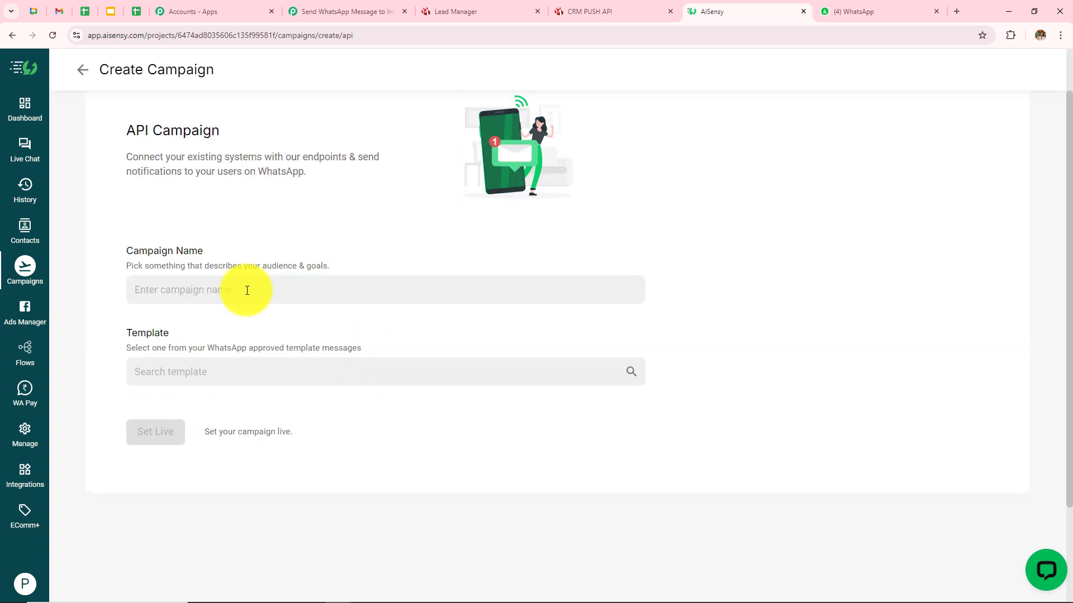
pyautogui.click(247, 290)
# Choose the banking_query template for the API campaign and name the campaign banking_query as well.
pyautogui.click(136, 370)
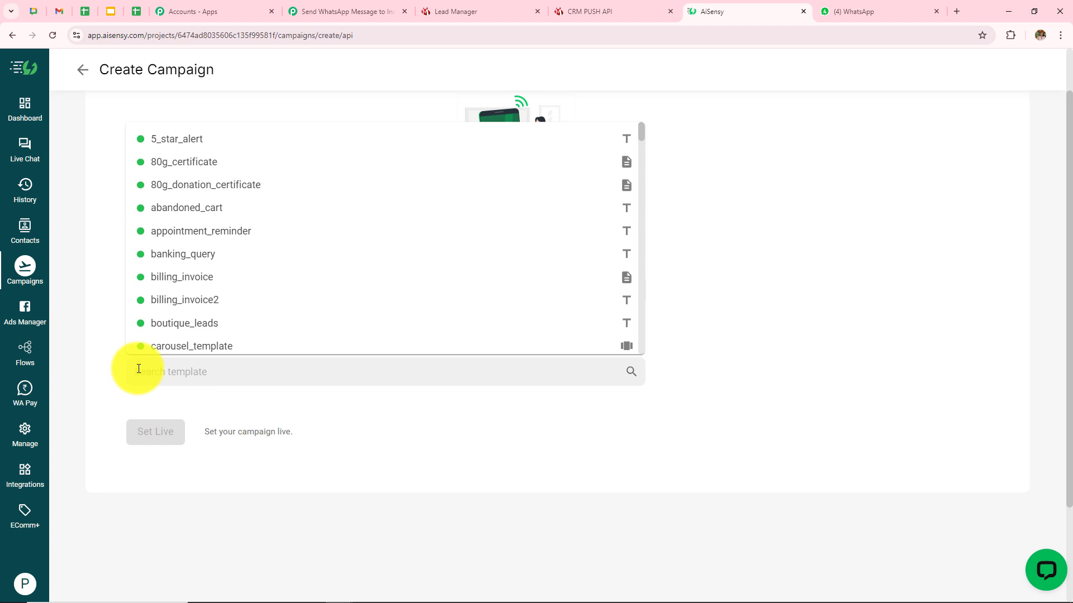
pyautogui.write('bank')
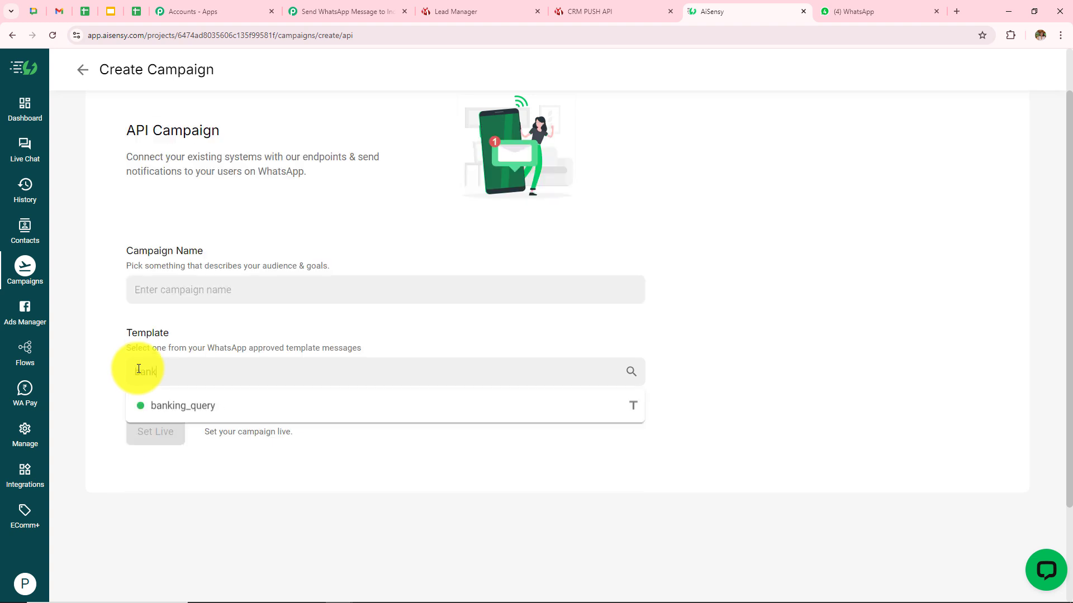
pyautogui.click(201, 405)
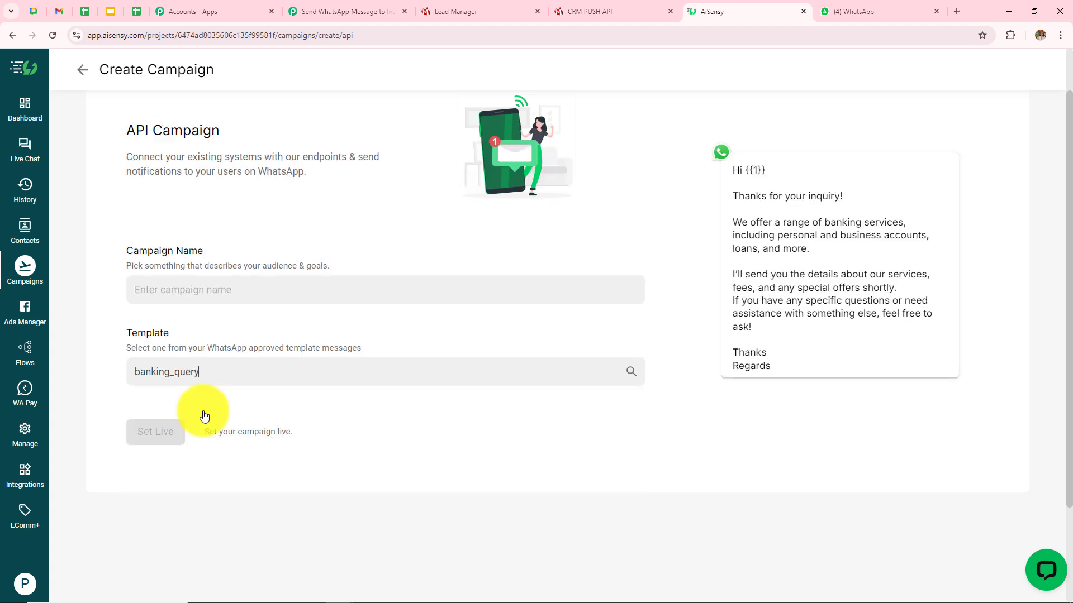
pyautogui.doubleClick(192, 371)
pyautogui.hotkey('ctrl', 'c')
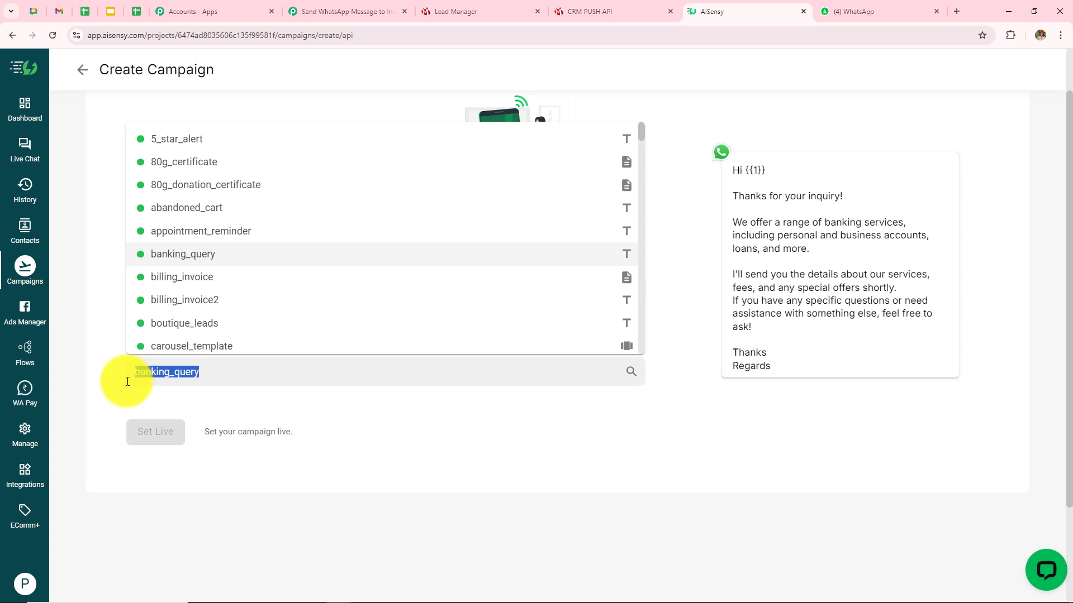
pyautogui.click(102, 412)
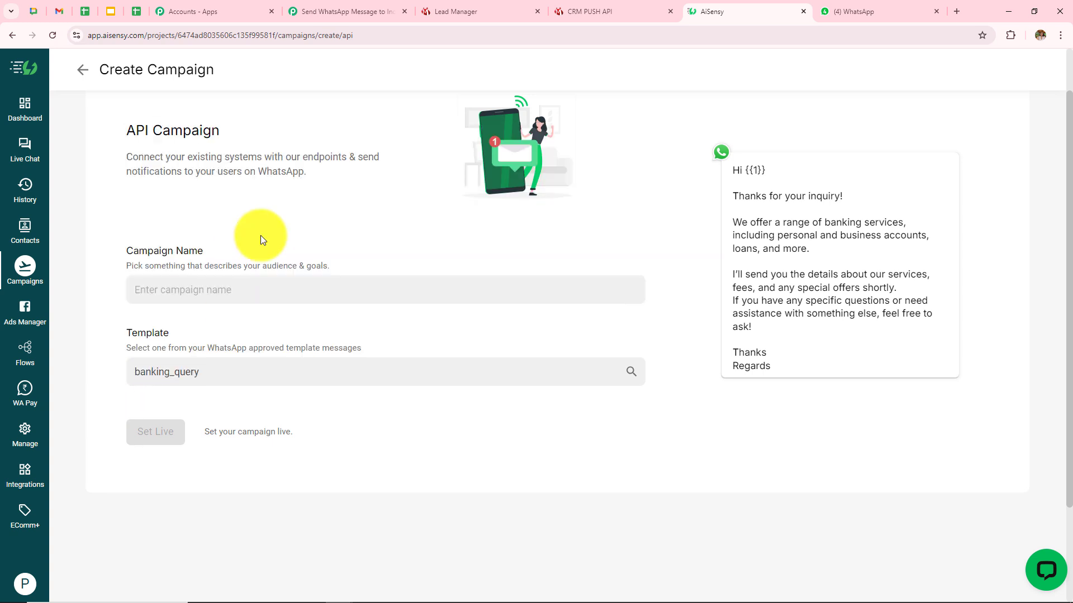
pyautogui.click(250, 282)
pyautogui.hotkey('ctrl', 'v')
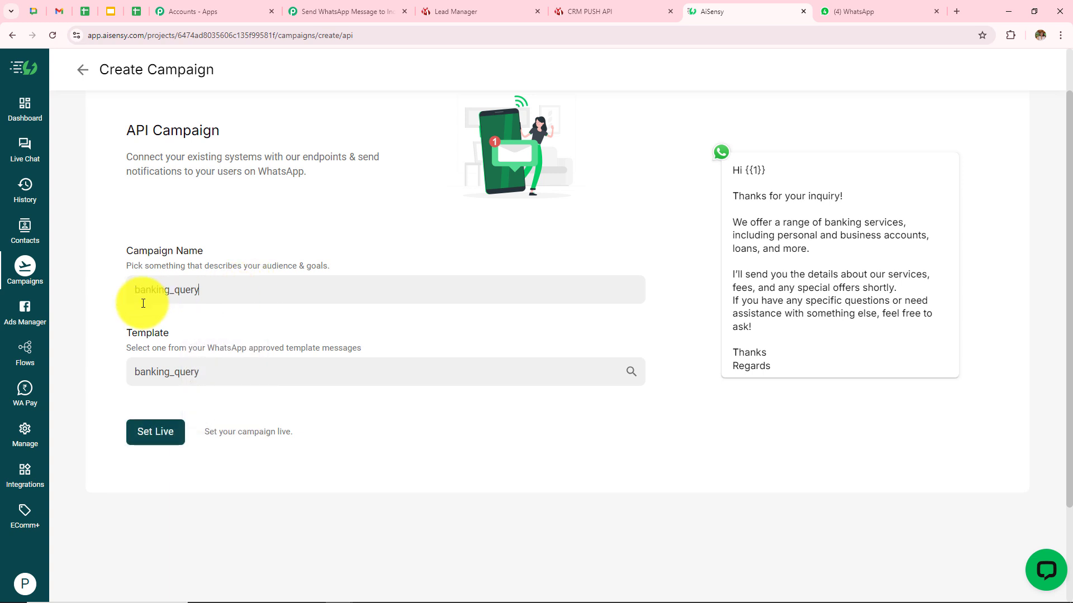
# Check the banking_query message preview, set the campaign live and open its overview.
pyautogui.scroll(1, 415, 420)
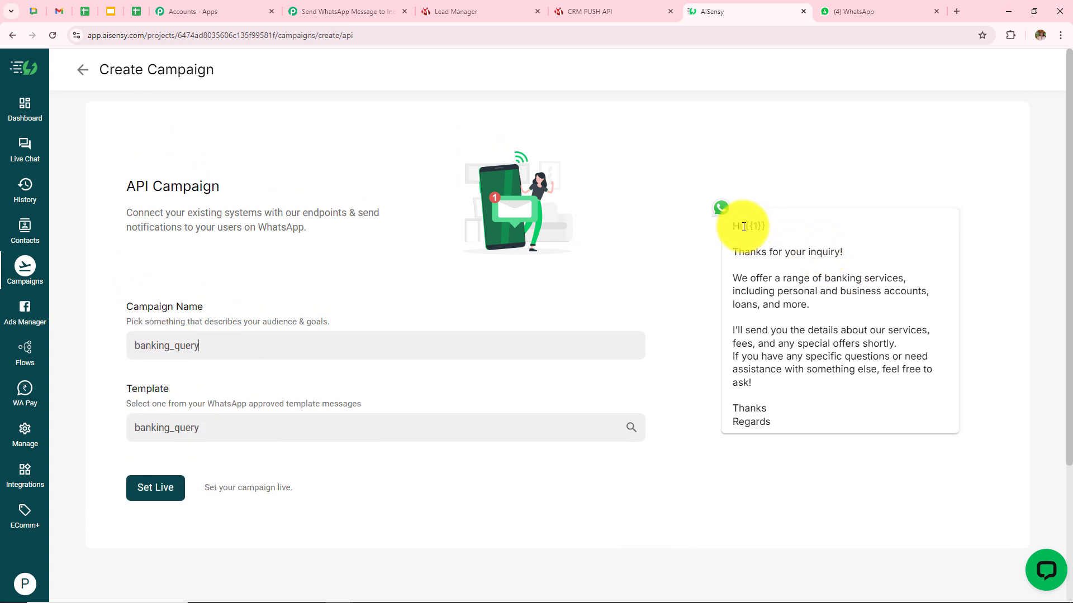
pyautogui.moveTo(725, 215); pyautogui.dragTo(826, 427)
pyautogui.click(709, 494)
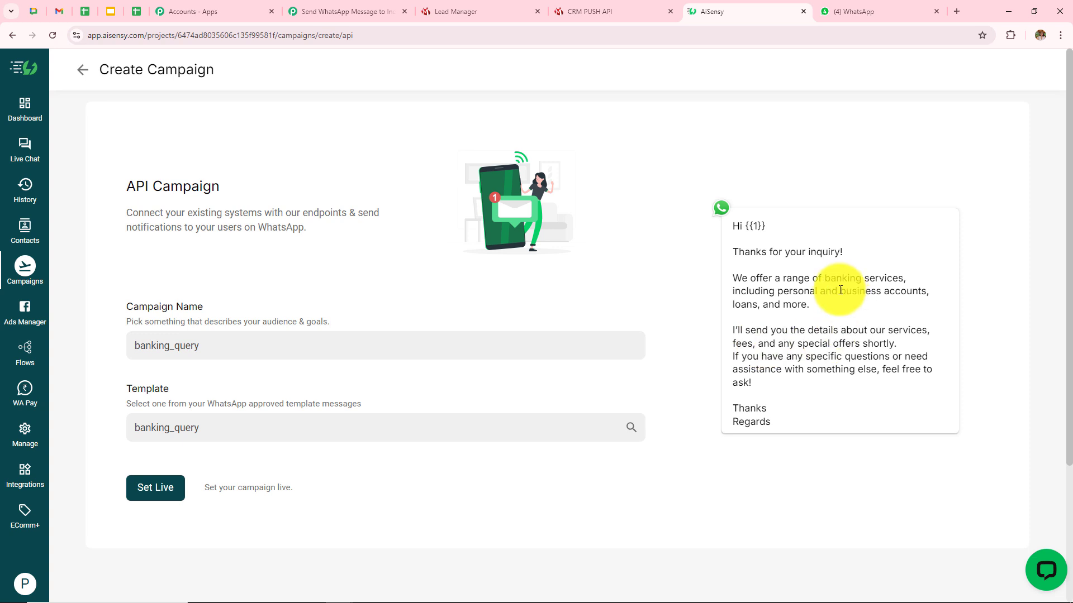
pyautogui.click(158, 502)
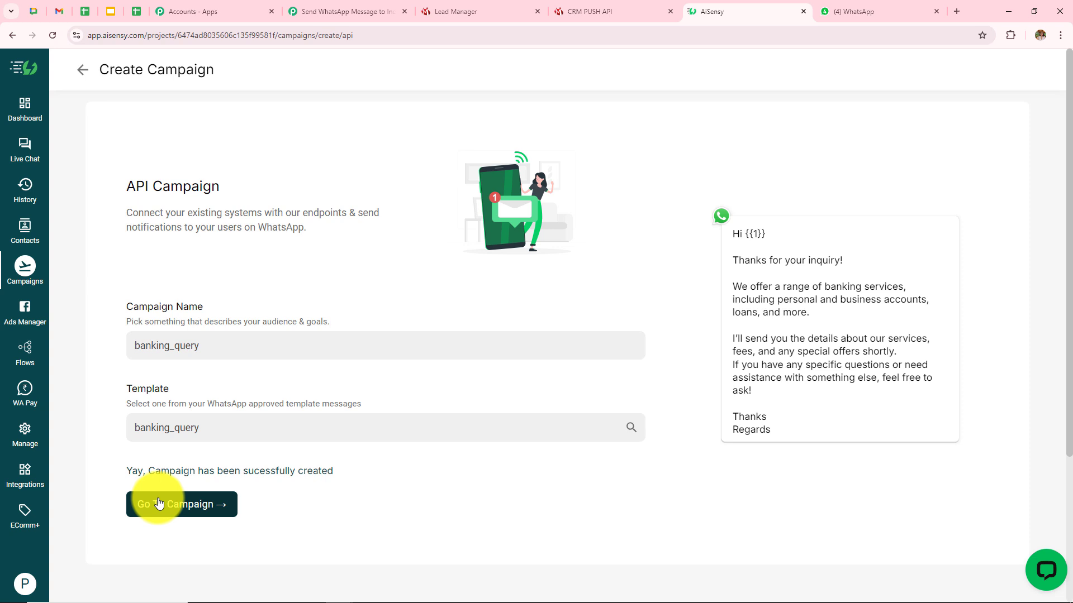
pyautogui.click(190, 503)
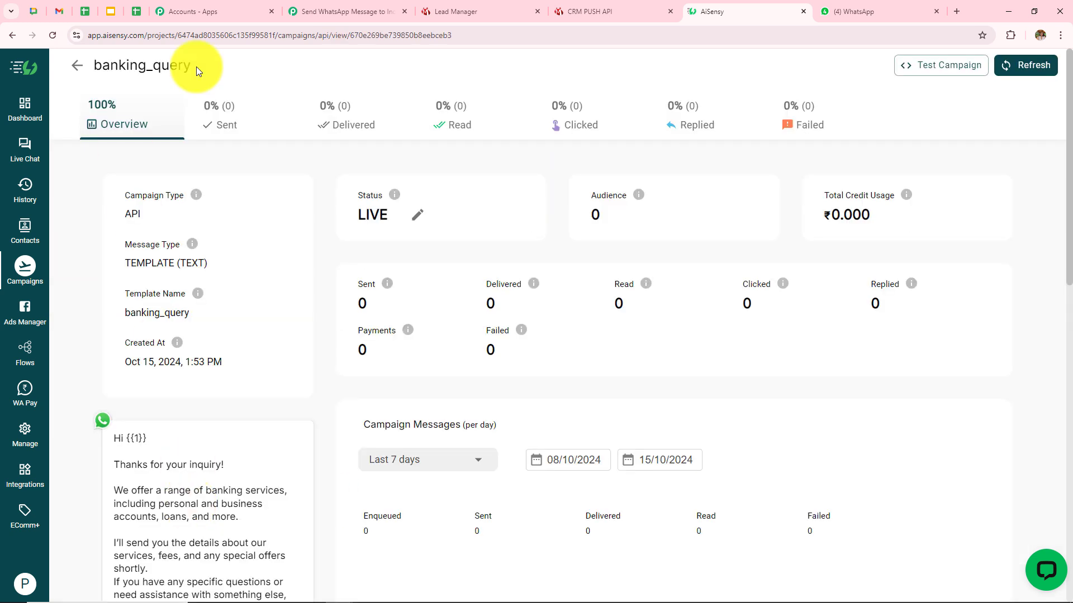
# Copy the campaign's name and enter banking_query as the Campaign Name of the Send Template Message action in Pabbly Connect.
pyautogui.moveTo(190, 65); pyautogui.dragTo(97, 65)
pyautogui.hotkey('ctrl', 'c')
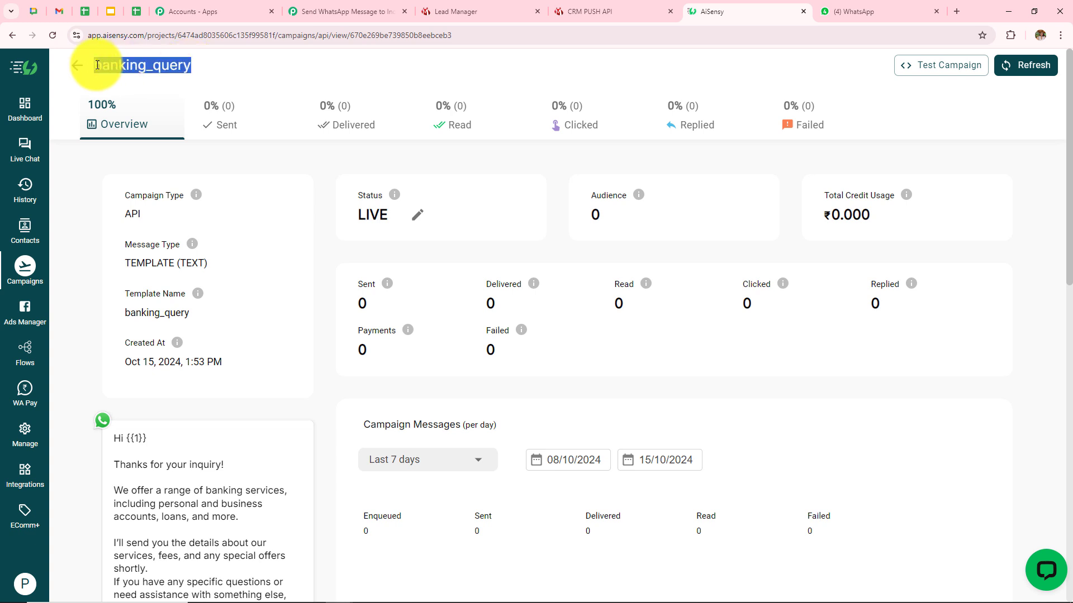
pyautogui.click(359, 13)
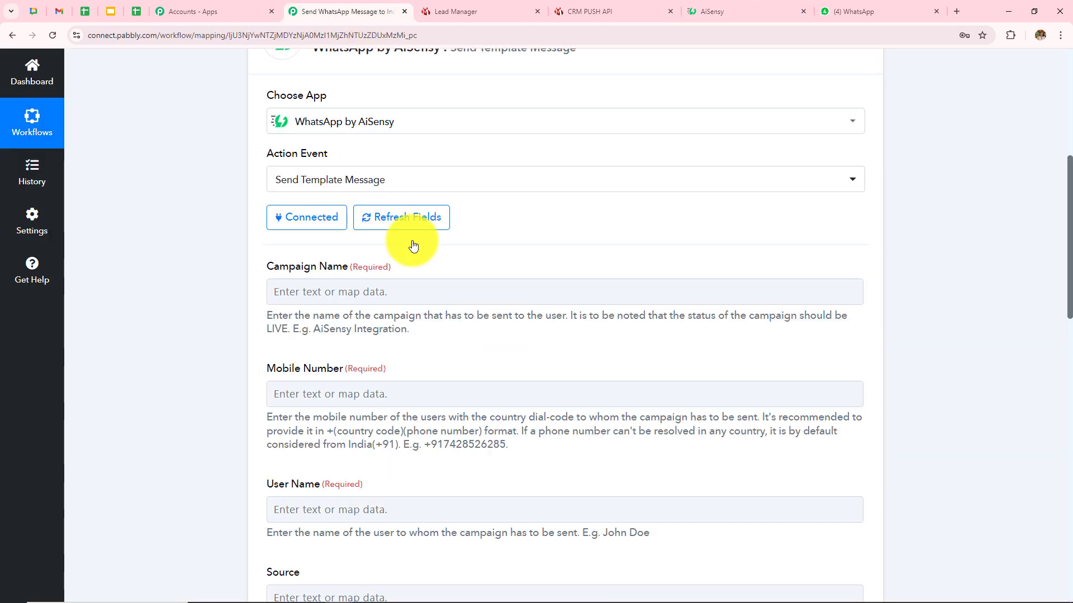
pyautogui.click(418, 290)
pyautogui.hotkey('ctrl', 'v')
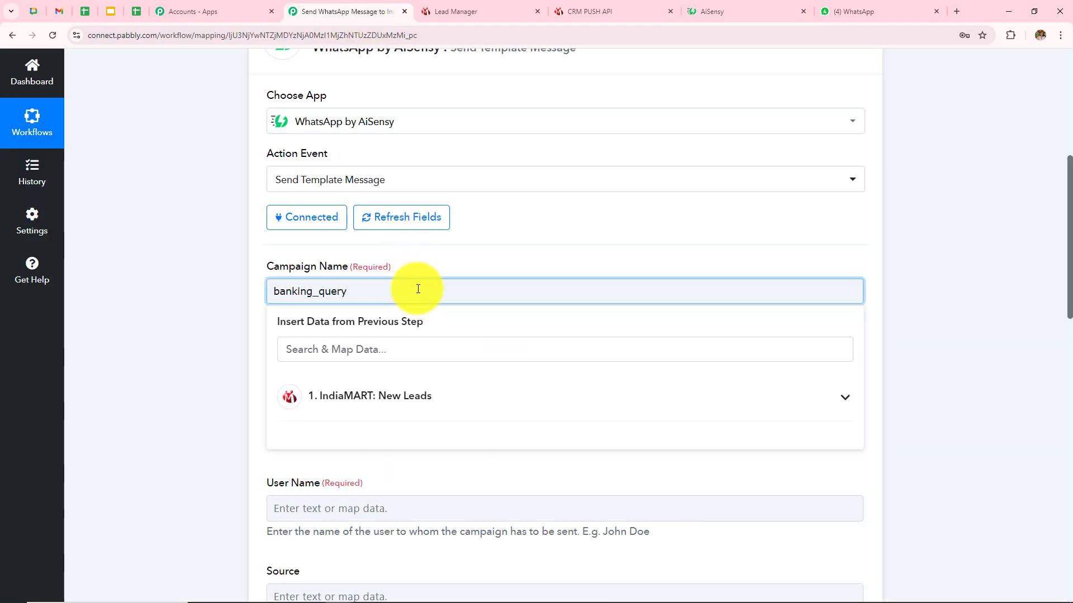
pyautogui.click(115, 321)
# Map the mobile number from the IndiaMART New Leads response into the Mobile Number field.
pyautogui.scroll(-3, 458, 340)
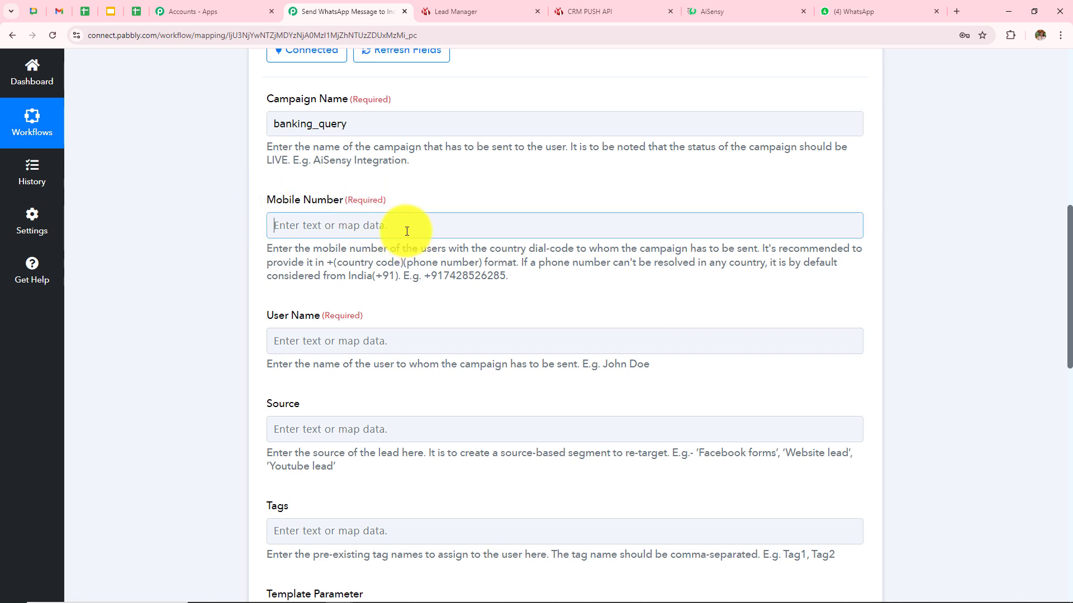
pyautogui.click(405, 229)
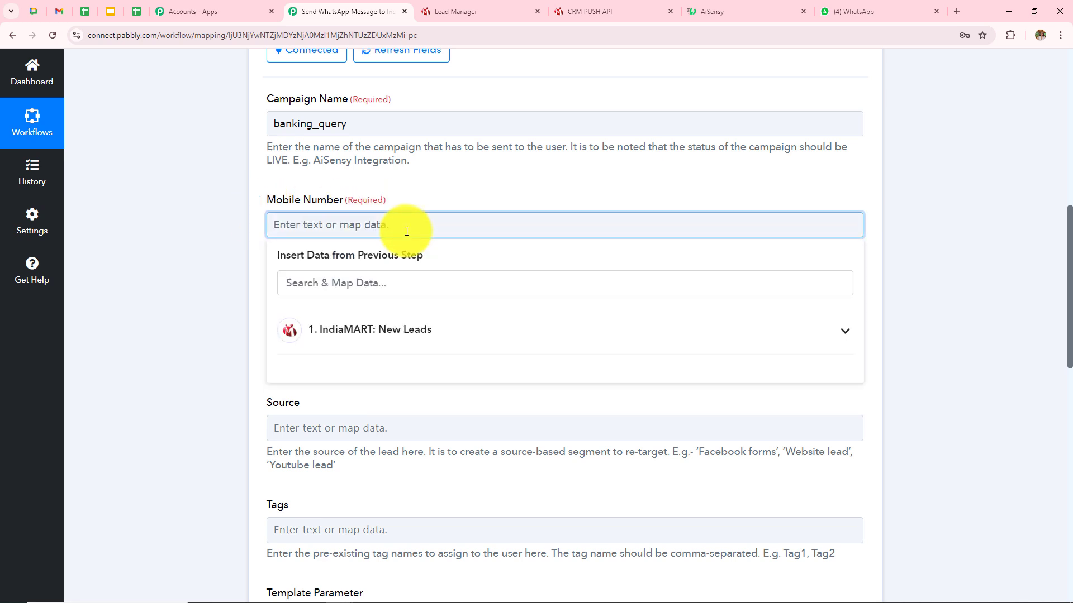
pyautogui.scroll(2, 407, 231)
pyautogui.scroll(2, 408, 228)
pyautogui.scroll(-2, 408, 228)
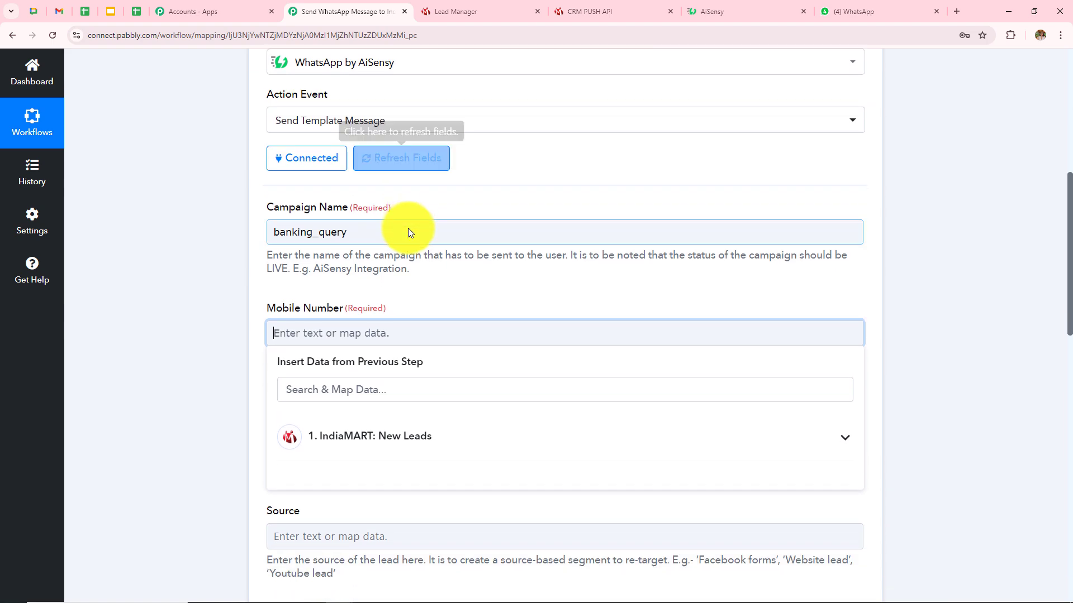
pyautogui.scroll(-1, 408, 228)
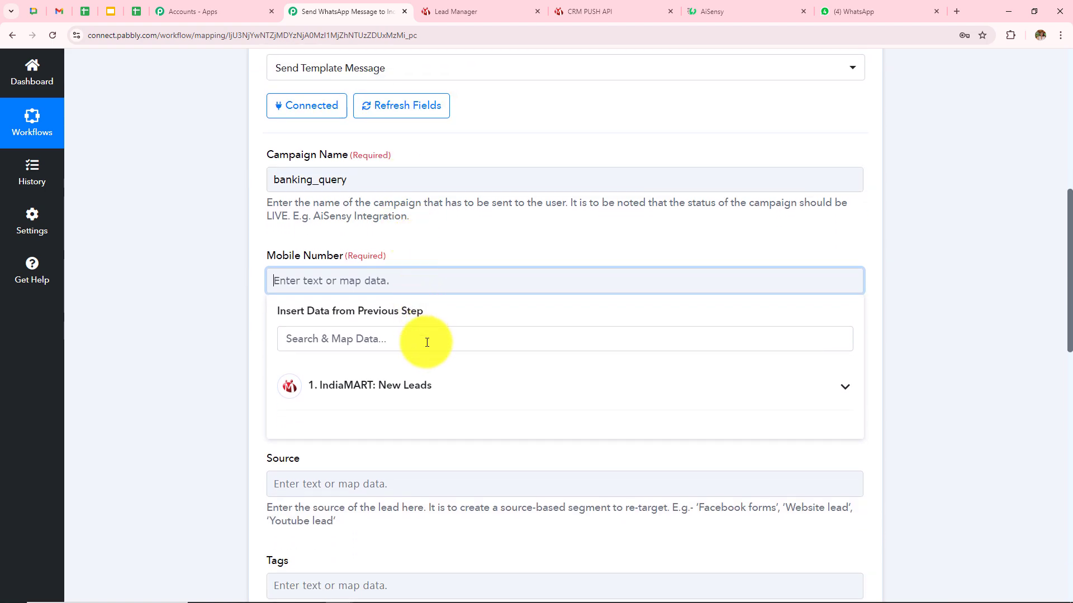
pyautogui.scroll(8, 427, 342)
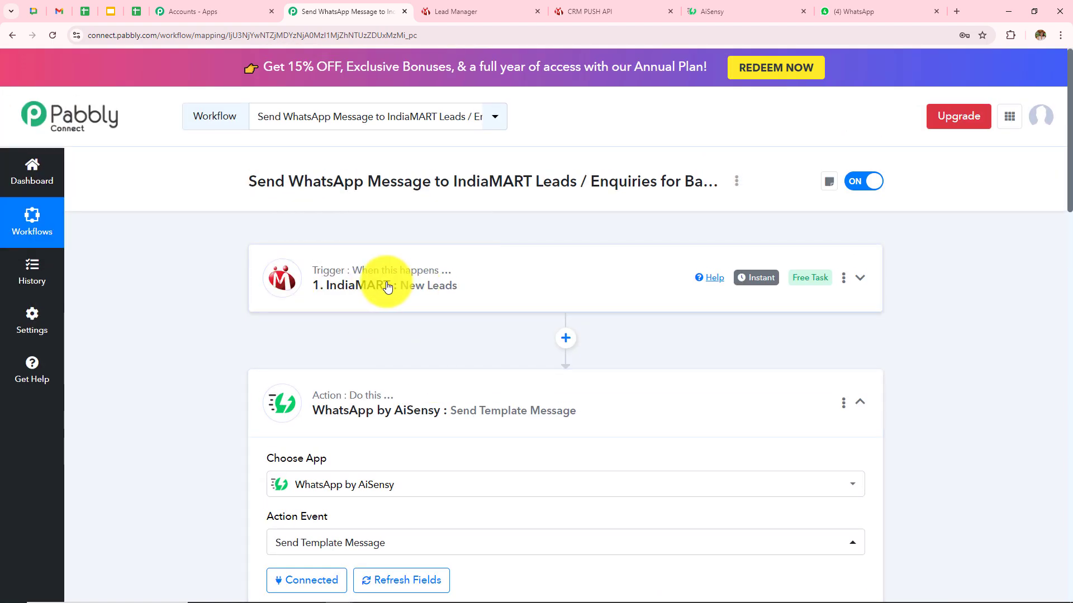
pyautogui.scroll(-8, 426, 354)
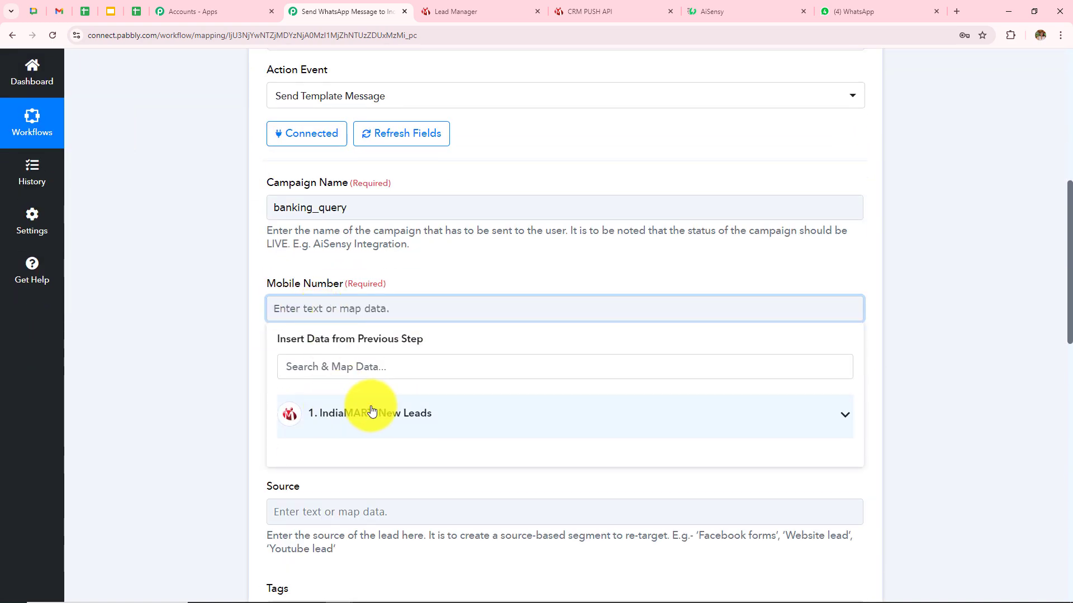
pyautogui.click(335, 420)
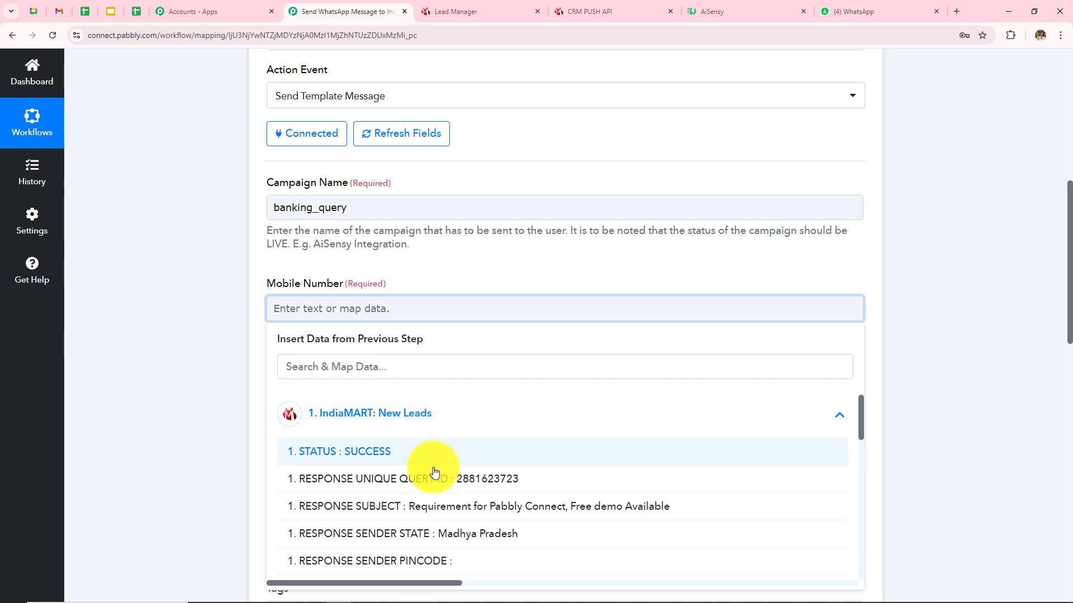
pyautogui.scroll(-1, 436, 479)
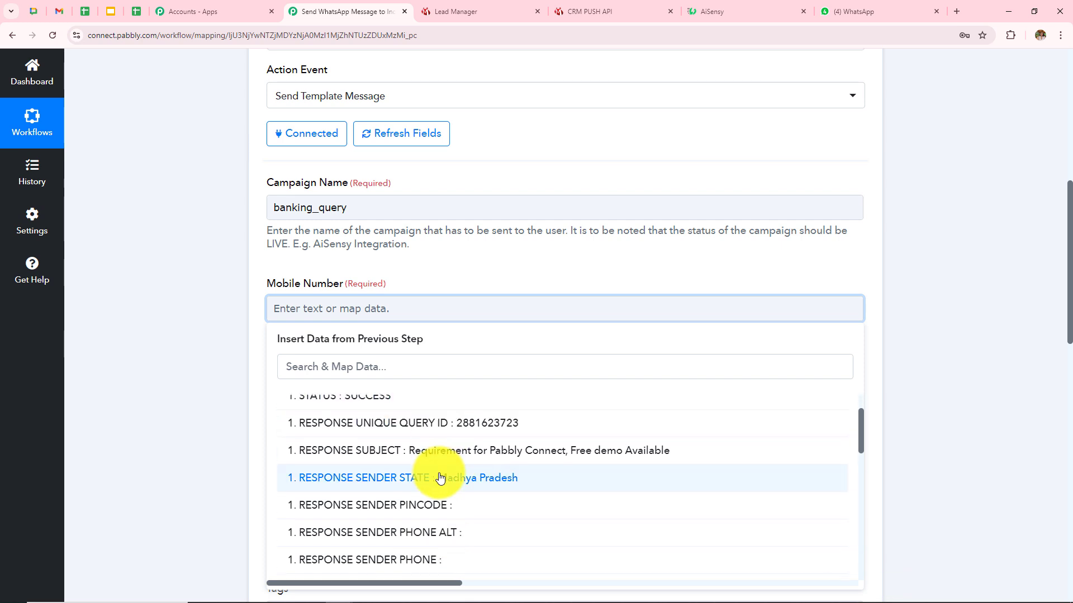
# Map RESPONSE SENDER NAME from the IndiaMART New Leads trigger into the User Name field.
pyautogui.scroll(-5, 244, 289)
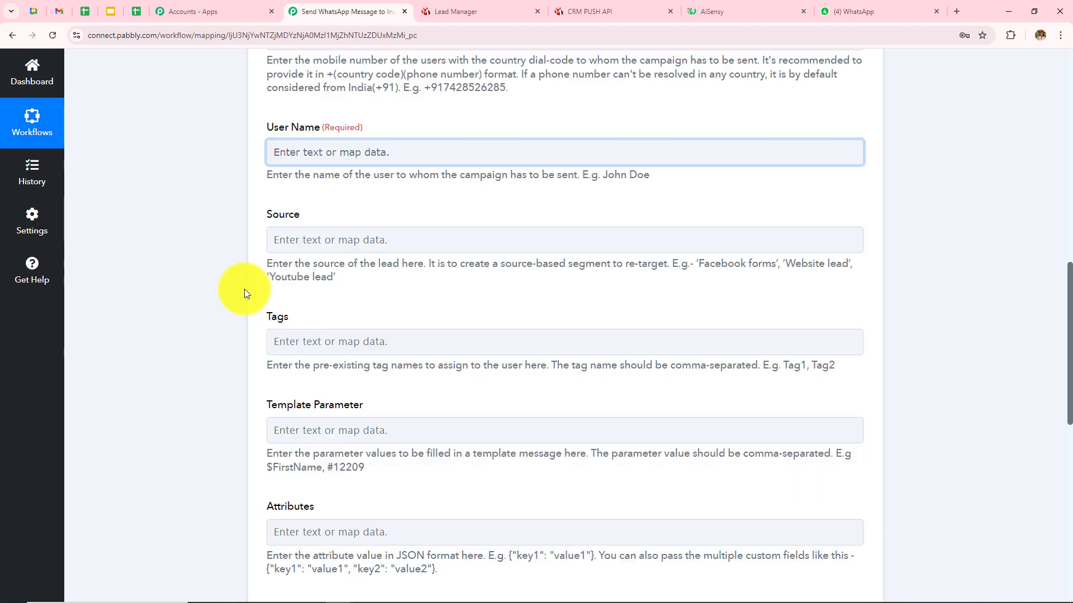
pyautogui.click(388, 152)
pyautogui.click(417, 260)
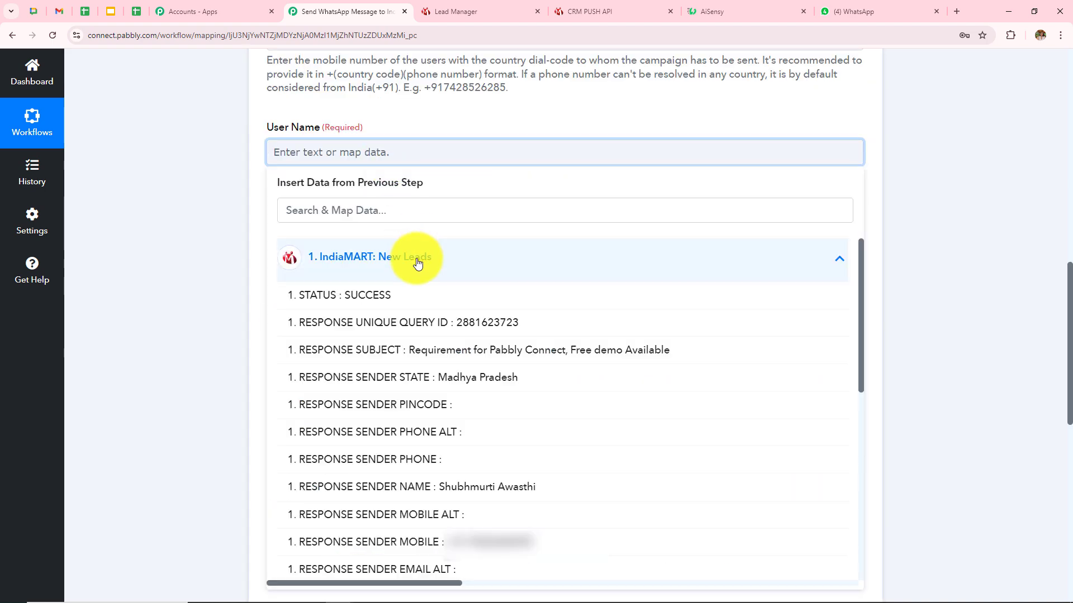
pyautogui.click(480, 494)
pyautogui.click(183, 328)
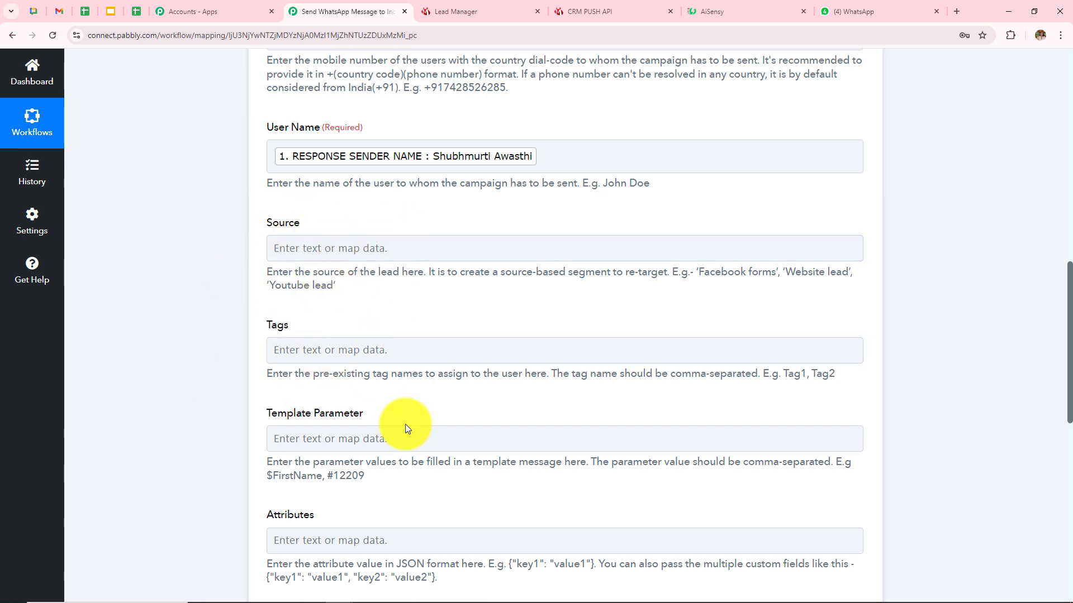
# Read the Template Parameter field's instructions and map RESPONSE SENDER NAME from the IndiaMART lead into it.
pyautogui.scroll(-3, 418, 446)
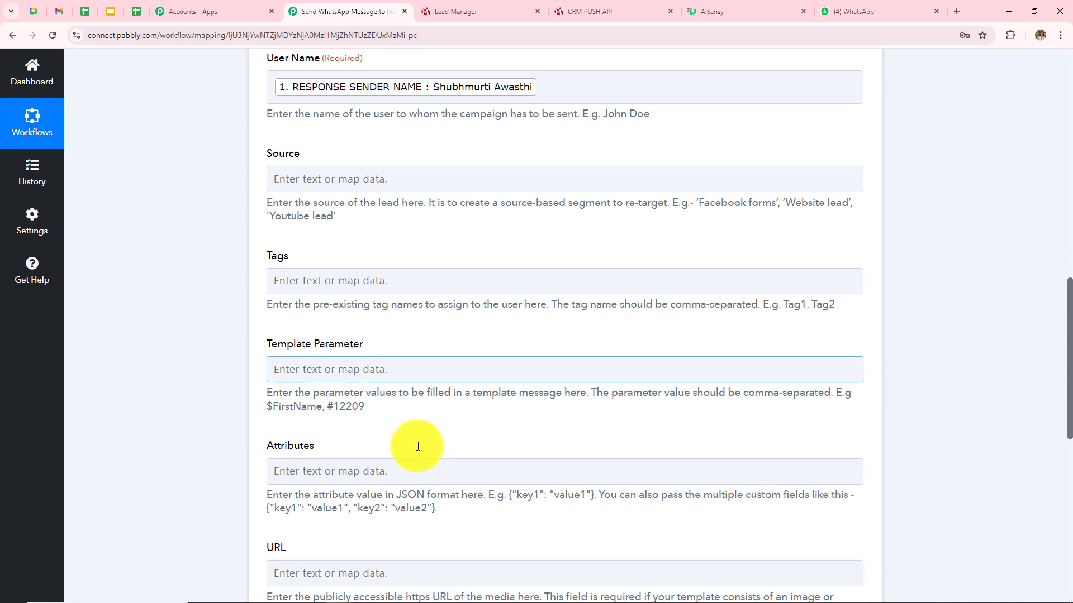
pyautogui.moveTo(263, 293); pyautogui.dragTo(896, 291)
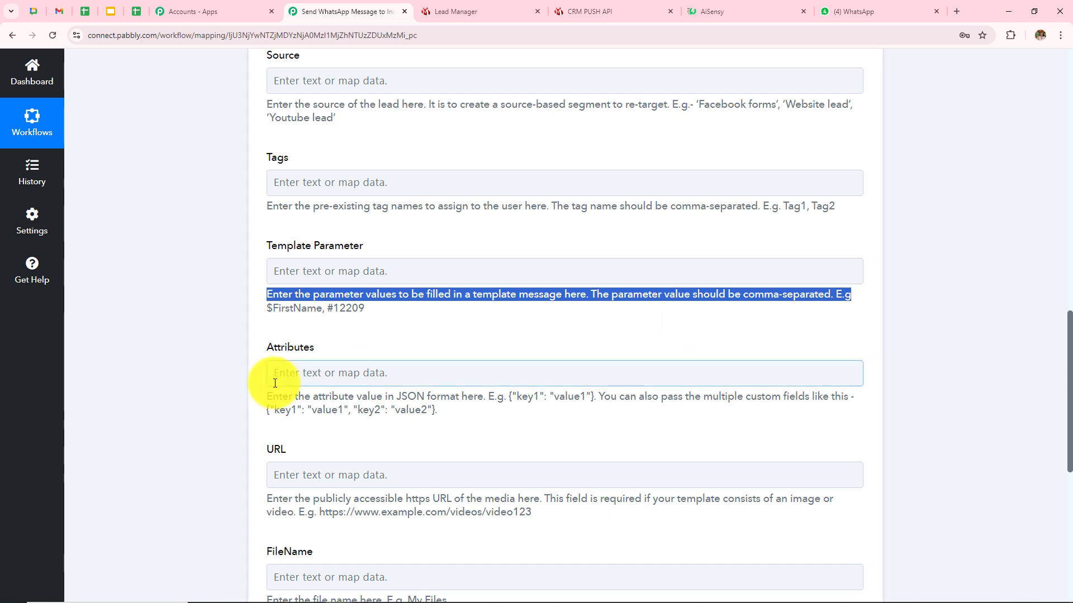
pyautogui.click(254, 304)
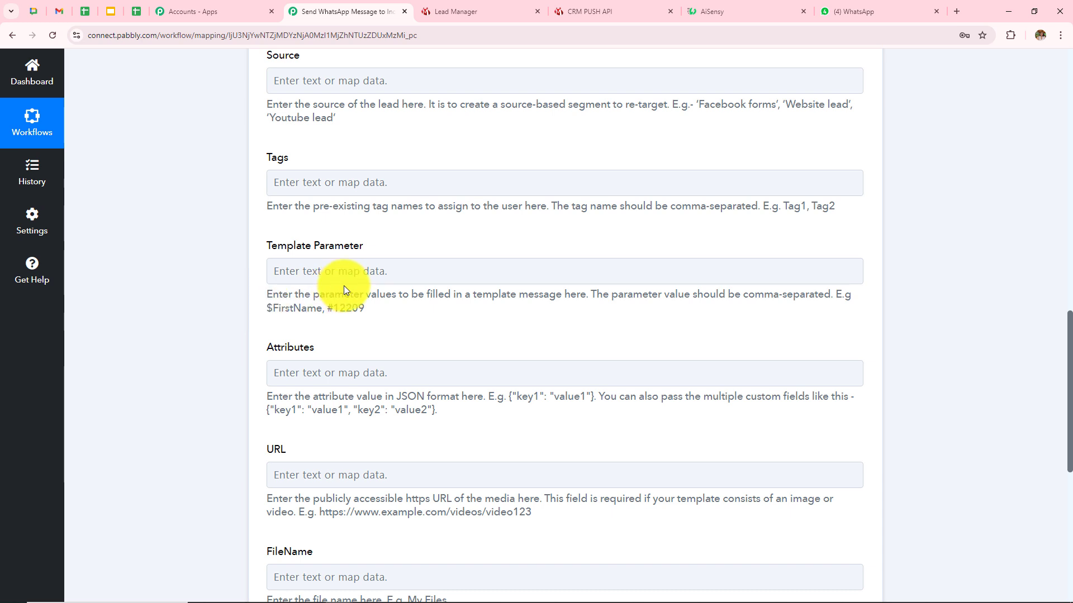
pyautogui.click(357, 273)
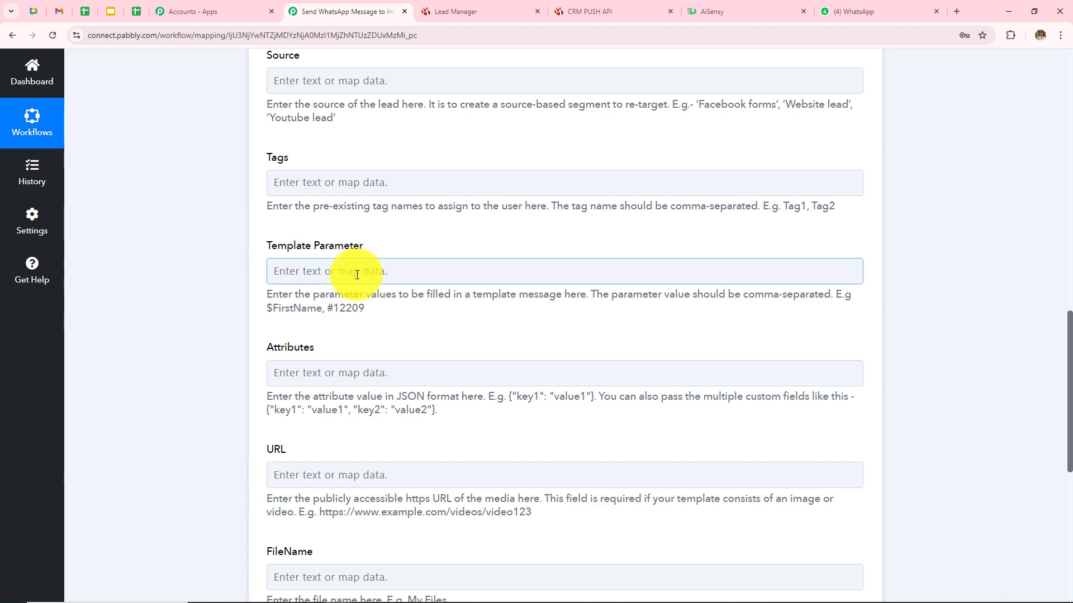
pyautogui.click(481, 553)
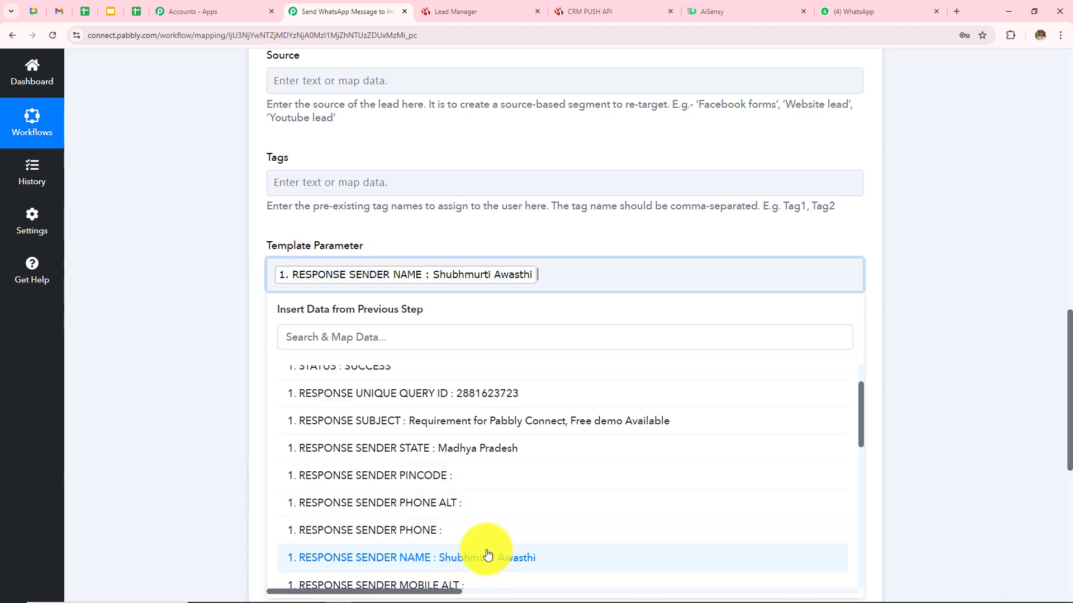
pyautogui.click(553, 272)
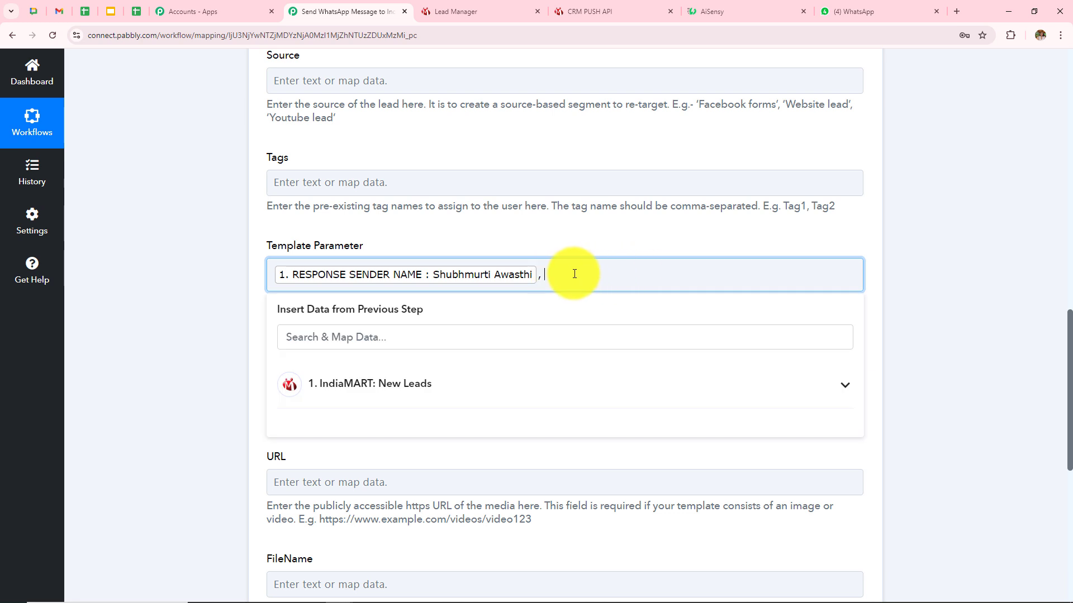
pyautogui.press('BackSpace')
pyautogui.press('BackSpace')
pyautogui.click(893, 258)
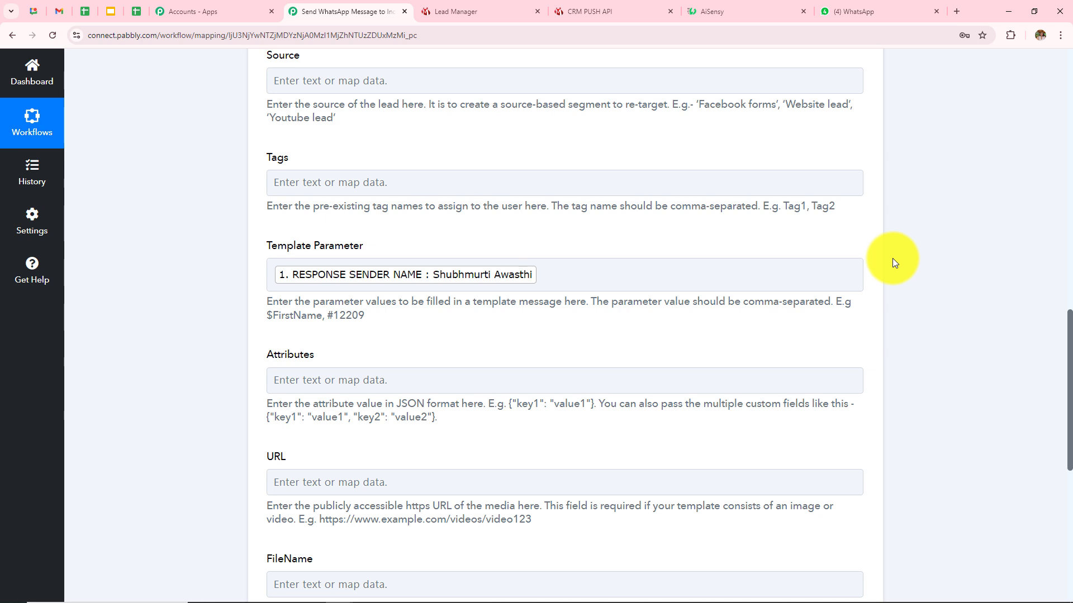
pyautogui.scroll(-3, 477, 348)
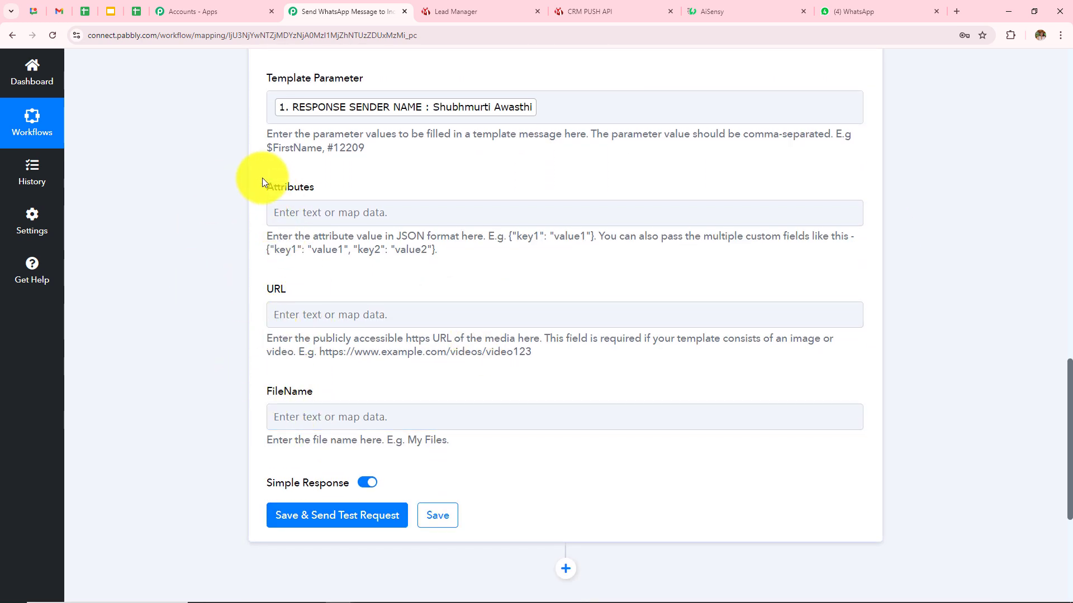
pyautogui.click(499, 304)
pyautogui.scroll(3, 499, 304)
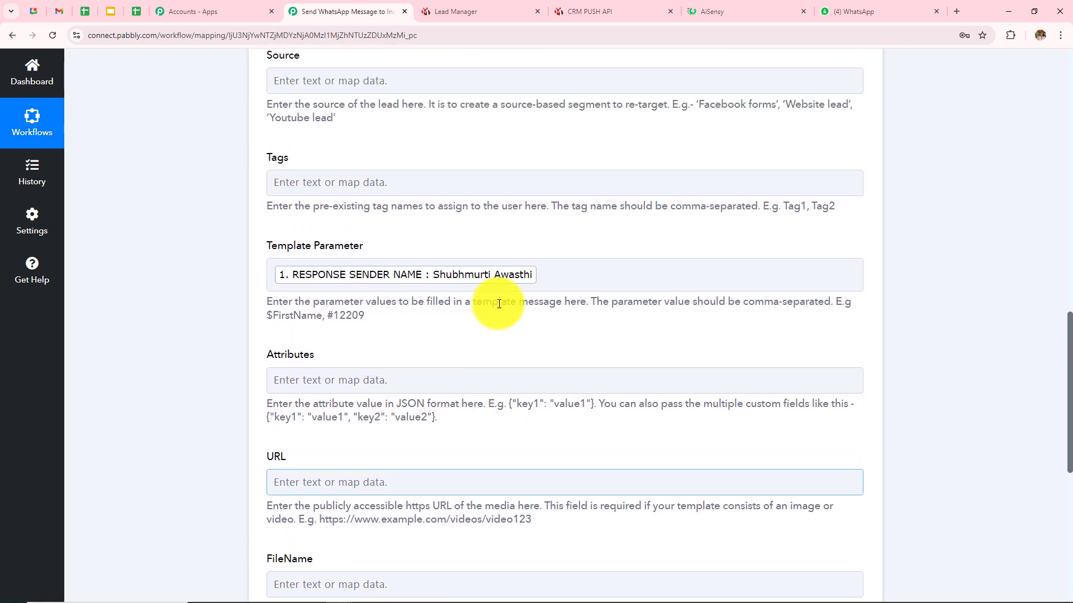
pyautogui.scroll(2, 499, 304)
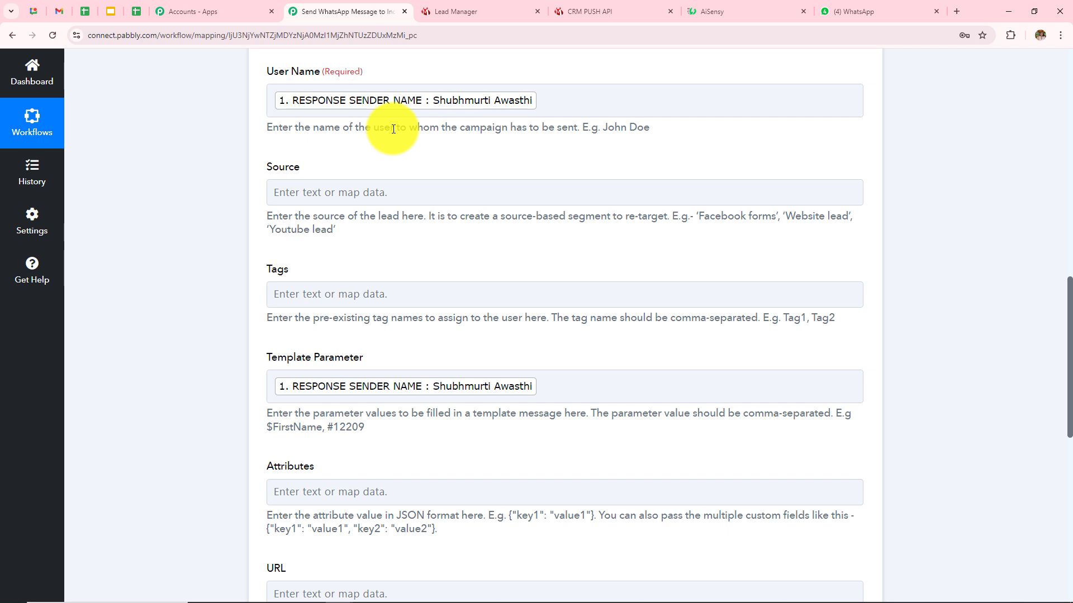
pyautogui.click(566, 389)
pyautogui.write('jasdjha')
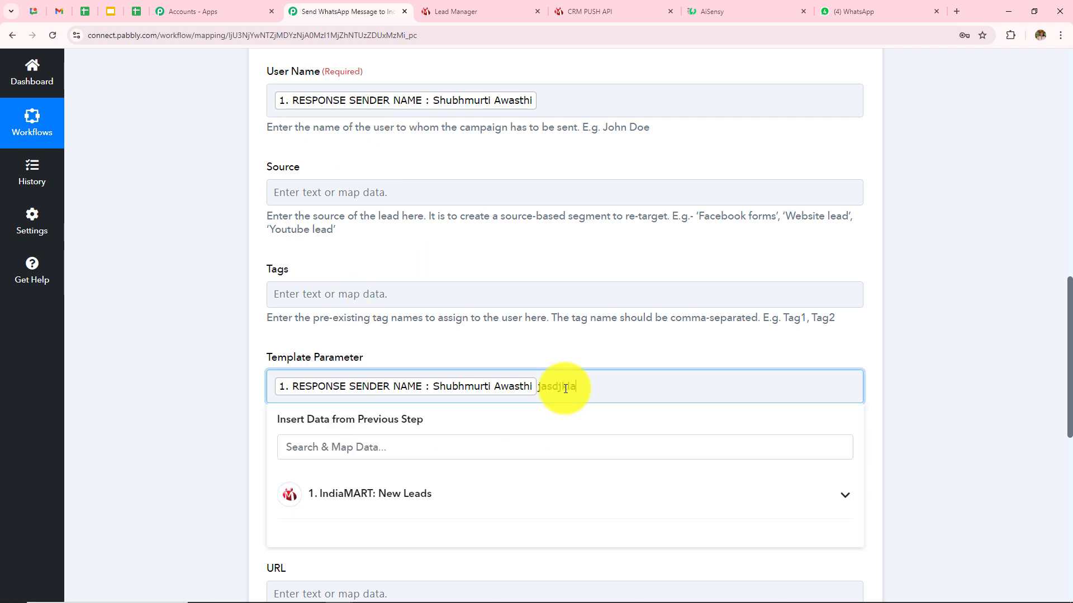
pyautogui.press('BackSpace')
pyautogui.press('BackSpace')
pyautogui.press('BackSpace')
pyautogui.press('BackSpace')
pyautogui.press('BackSpace')
pyautogui.press('BackSpace')
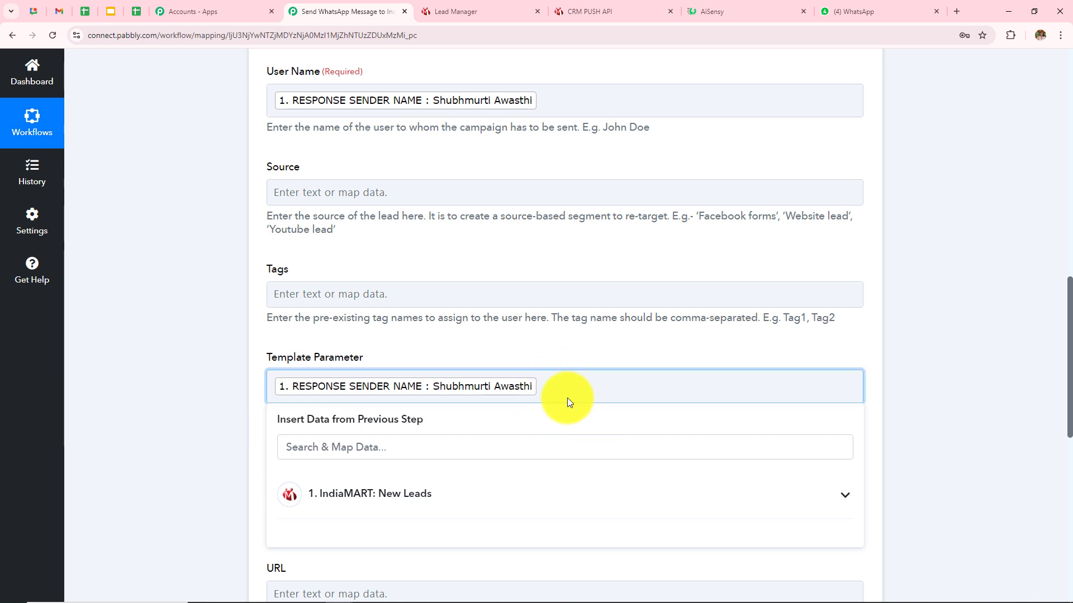
pyautogui.click(196, 380)
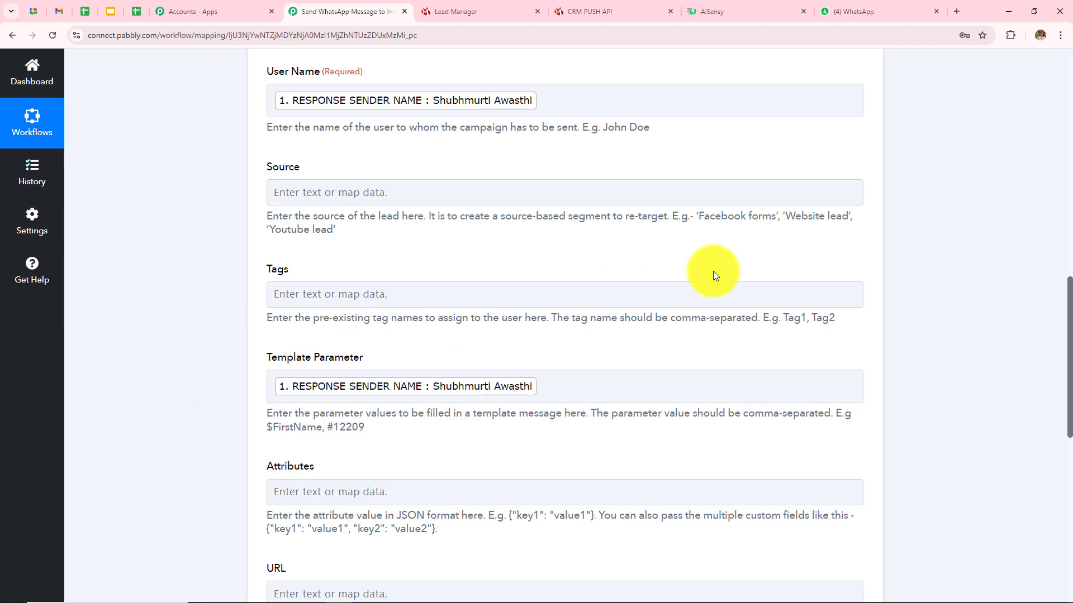
# Save the Send Template Message action, send a test request, and check the Success value in the received response.
pyautogui.scroll(-7, 655, 276)
pyautogui.scroll(-3, 655, 276)
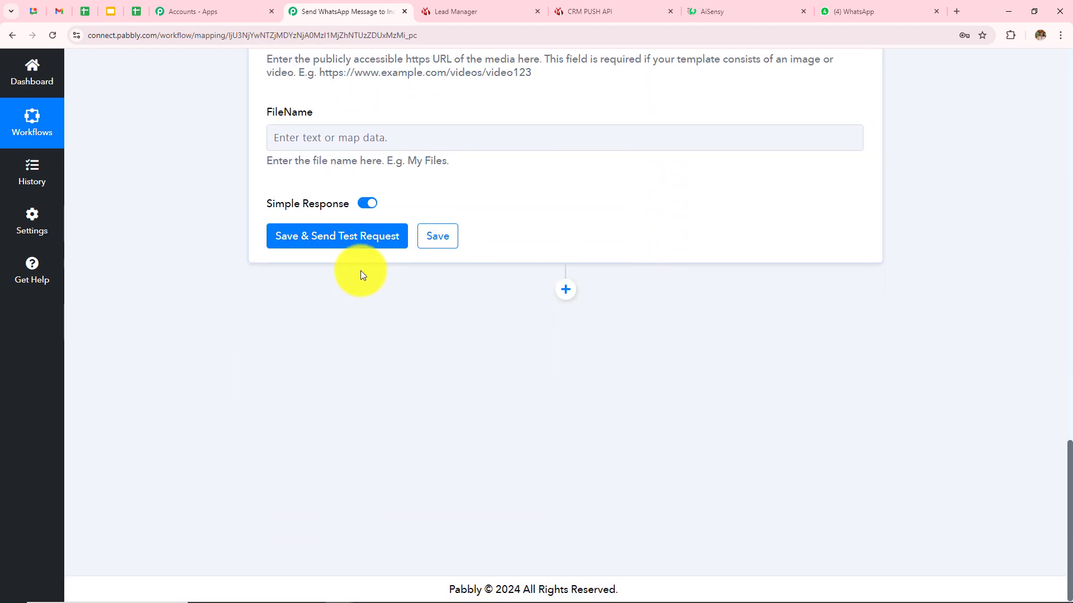
pyautogui.click(343, 239)
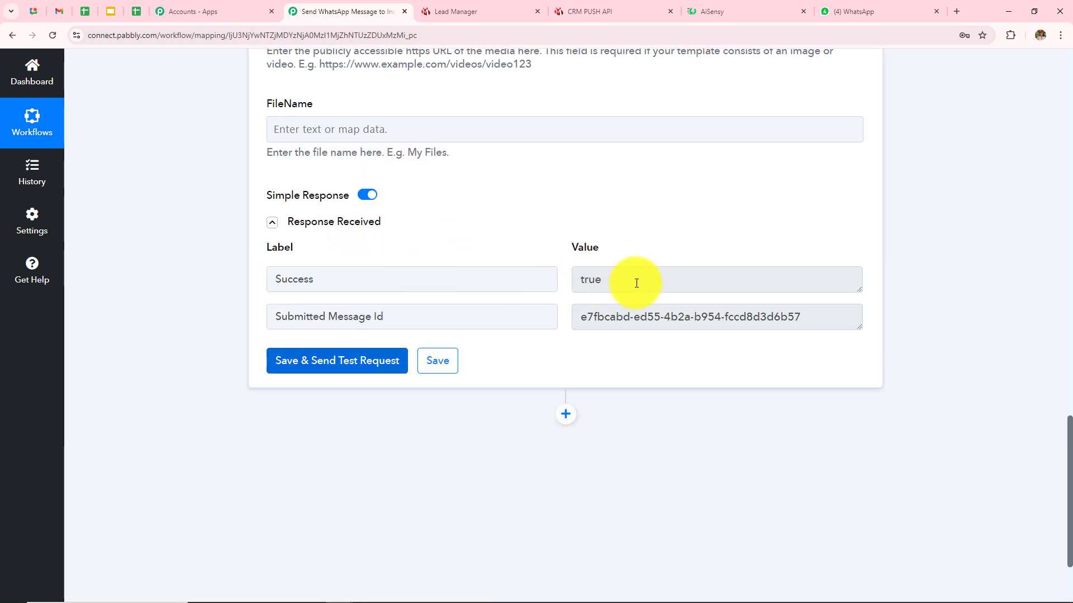
pyautogui.click(637, 283)
pyautogui.moveTo(636, 284); pyautogui.dragTo(479, 283)
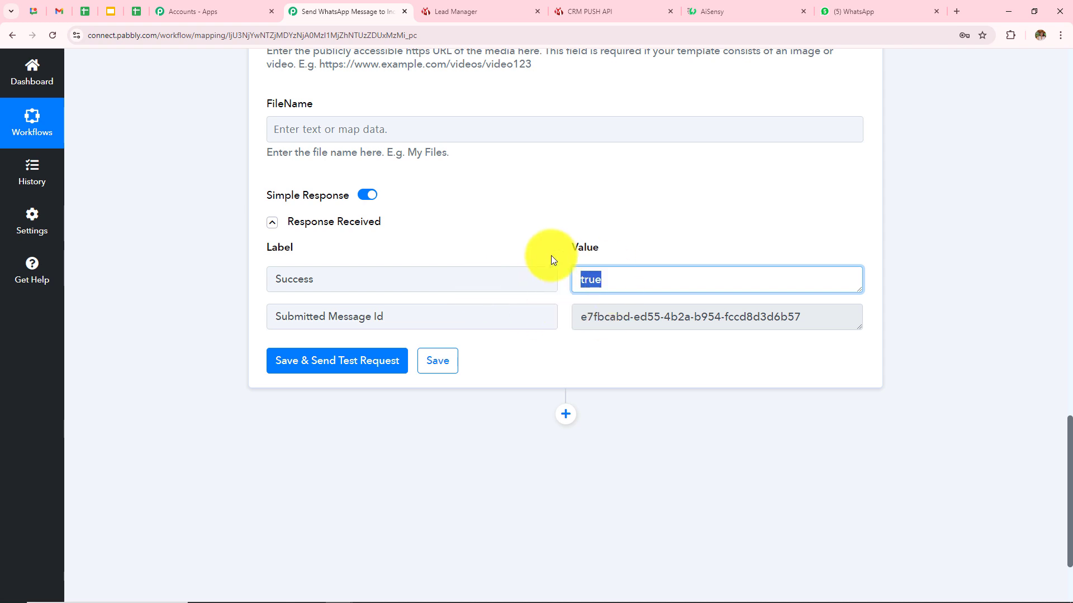
# Switch to WhatsApp and check the sender name and full text of the template message received from AiSensy.
pyautogui.click(862, 11)
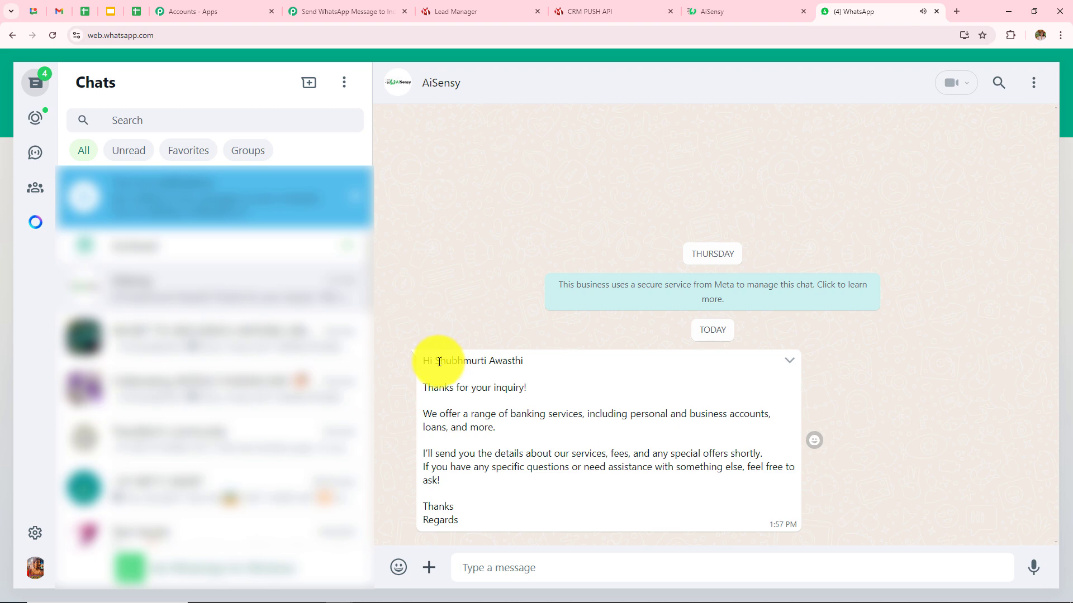
pyautogui.moveTo(439, 363); pyautogui.dragTo(539, 365)
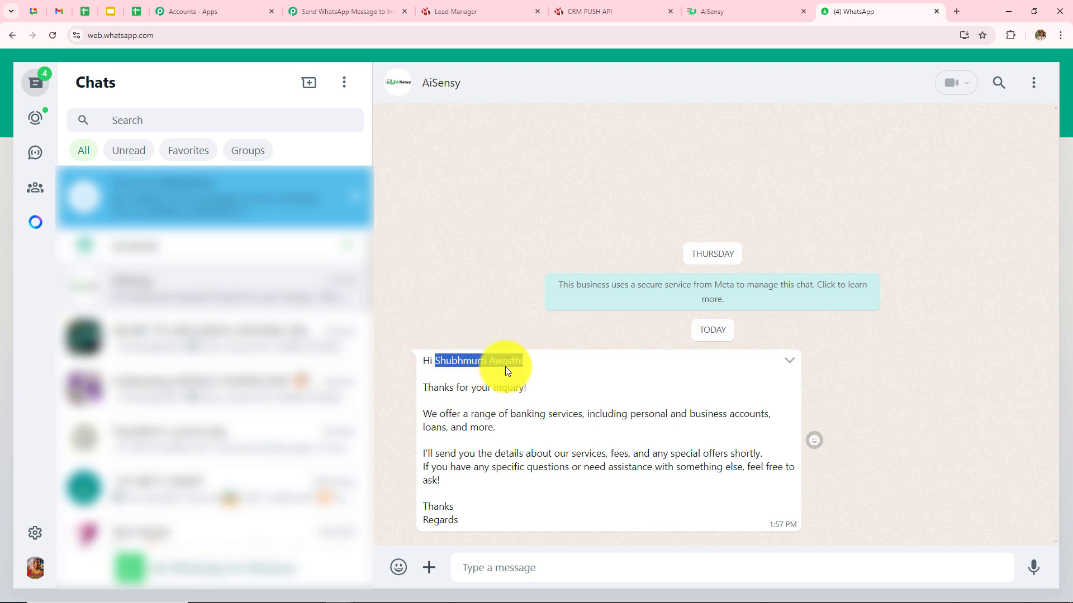
pyautogui.click(504, 302)
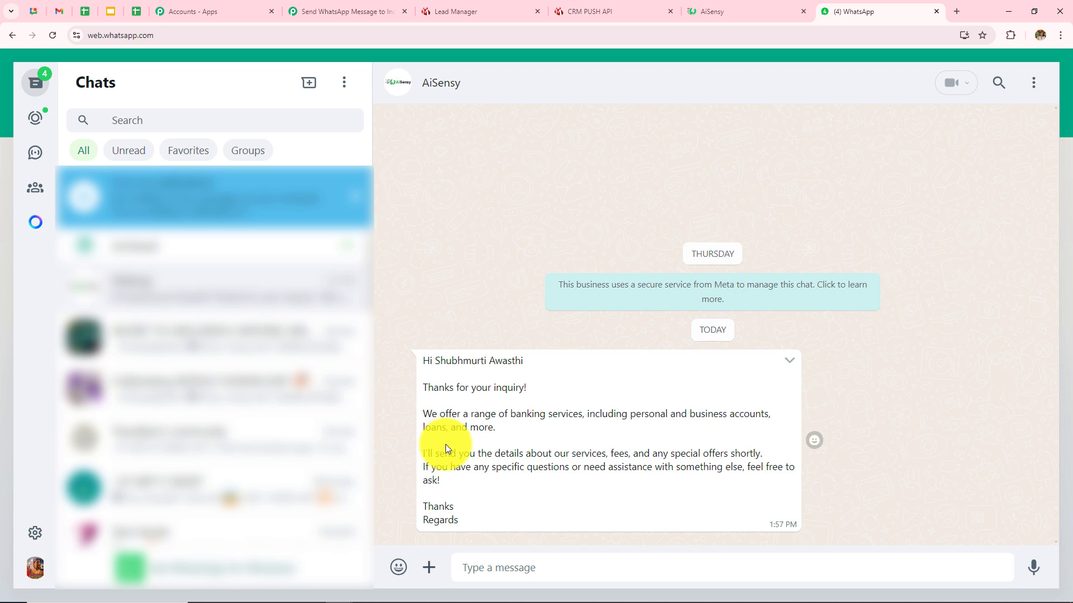
pyautogui.moveTo(414, 360); pyautogui.dragTo(539, 524)
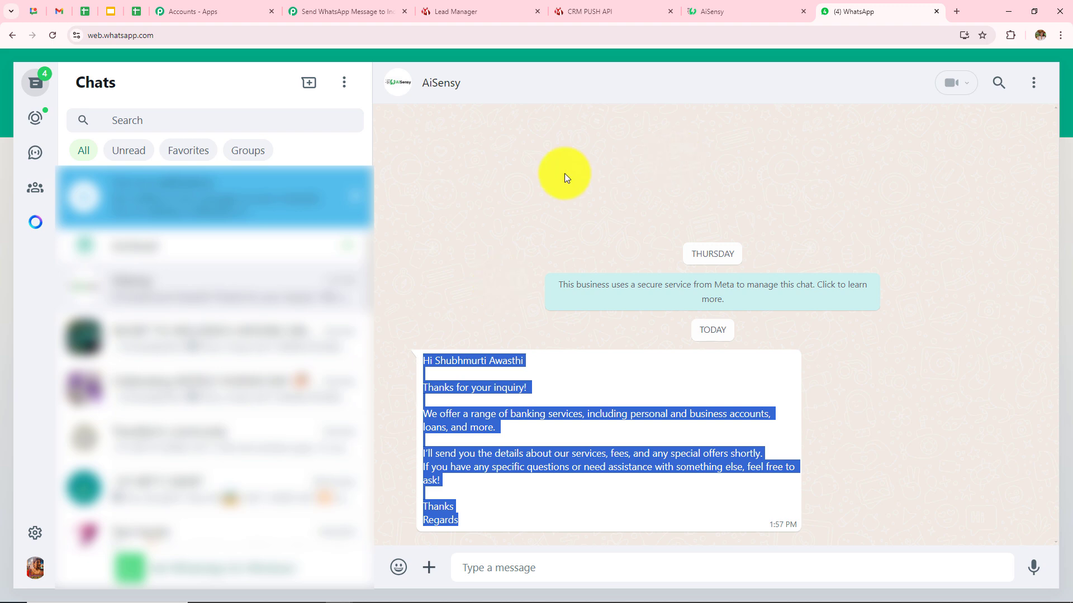
# Switch back to Pabbly Connect and review the IndiaMART New Leads trigger's webhook setup and captured lead response.
pyautogui.click(305, 7)
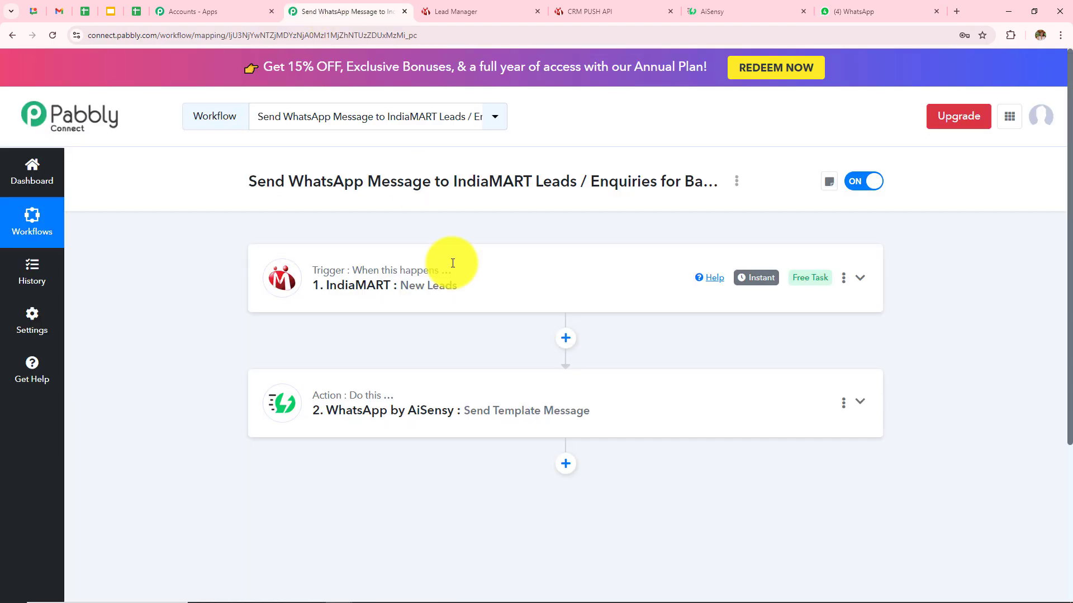
pyautogui.click(412, 294)
pyautogui.scroll(-7, 411, 293)
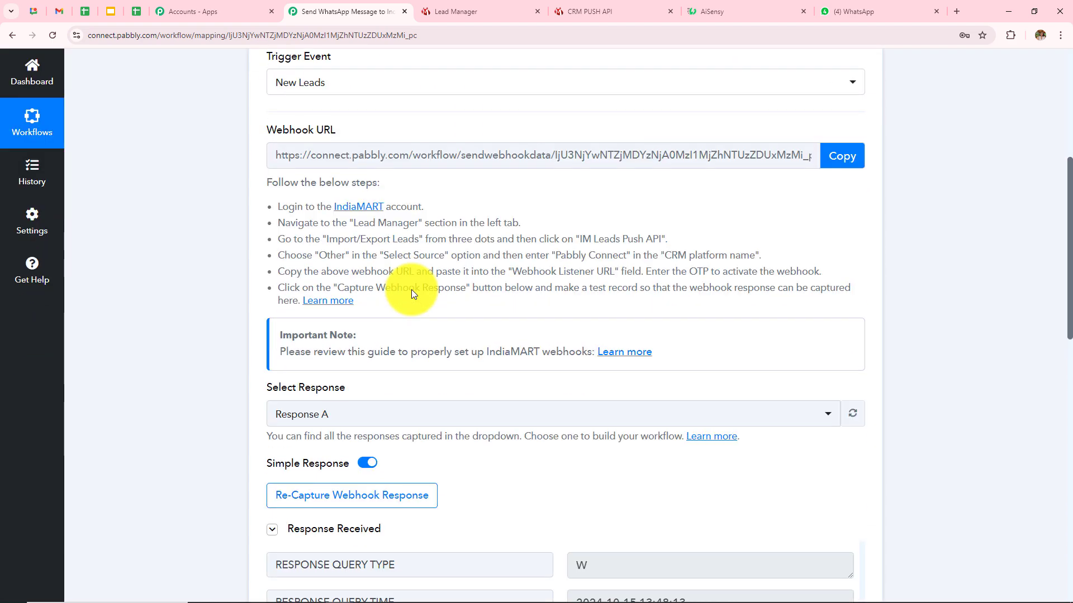
pyautogui.scroll(2, 412, 290)
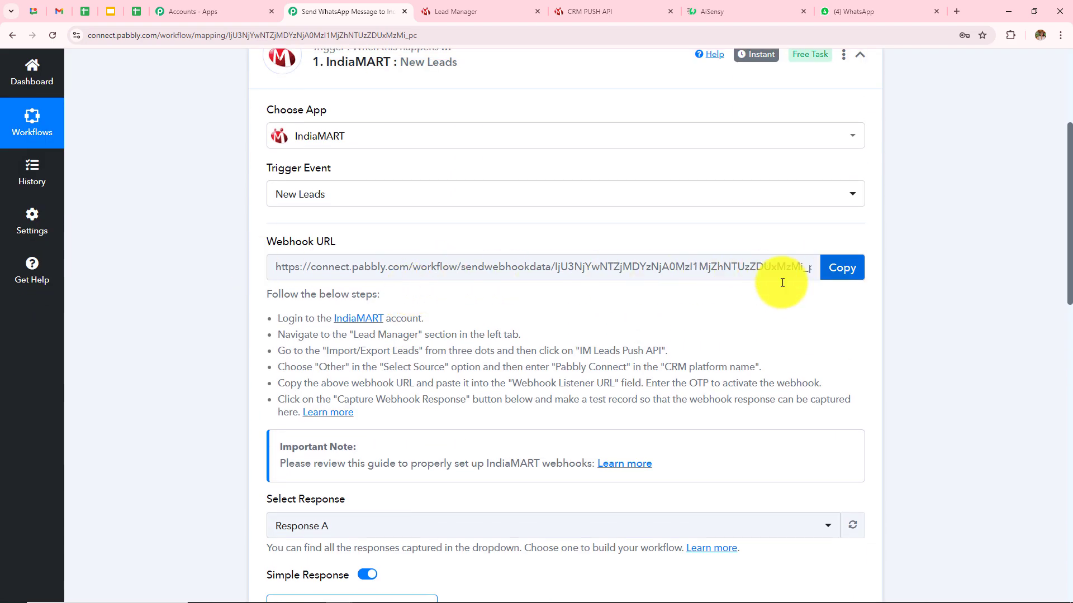
pyautogui.scroll(-3, 394, 391)
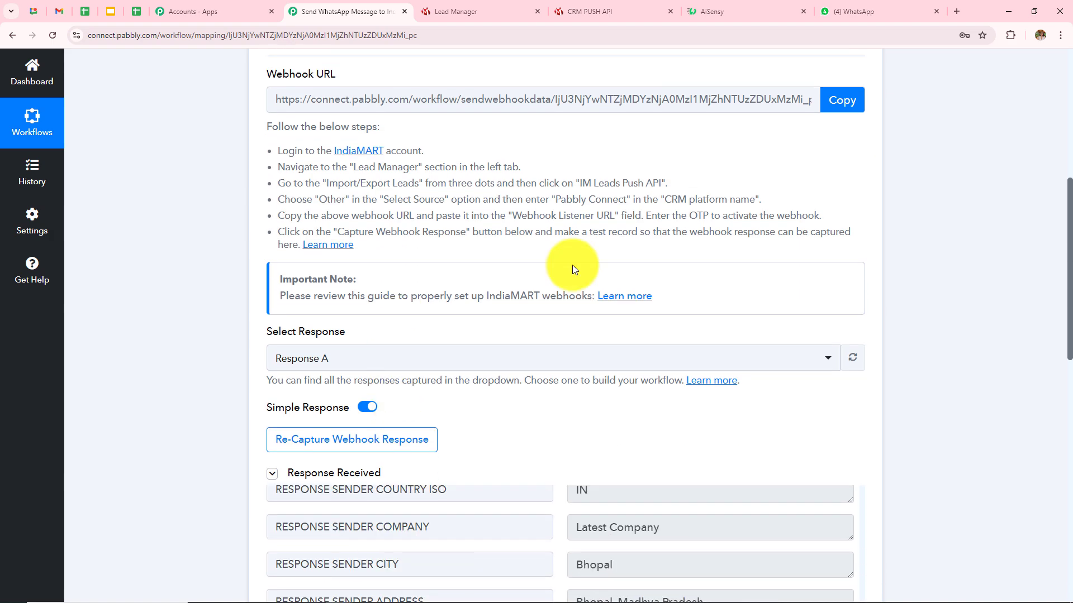
pyautogui.scroll(-4, 572, 269)
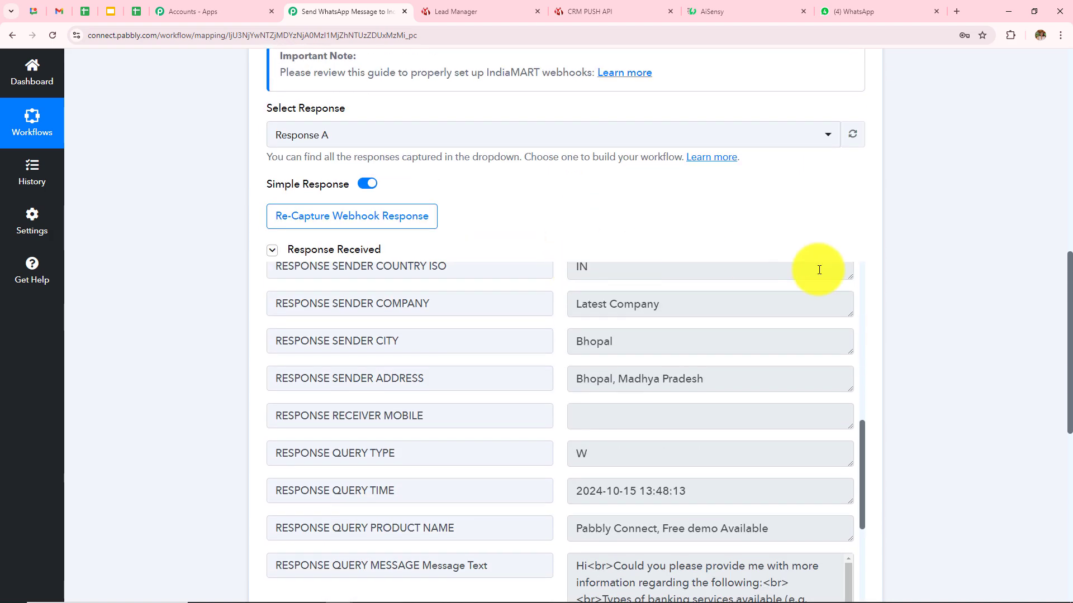
pyautogui.scroll(-4, 821, 268)
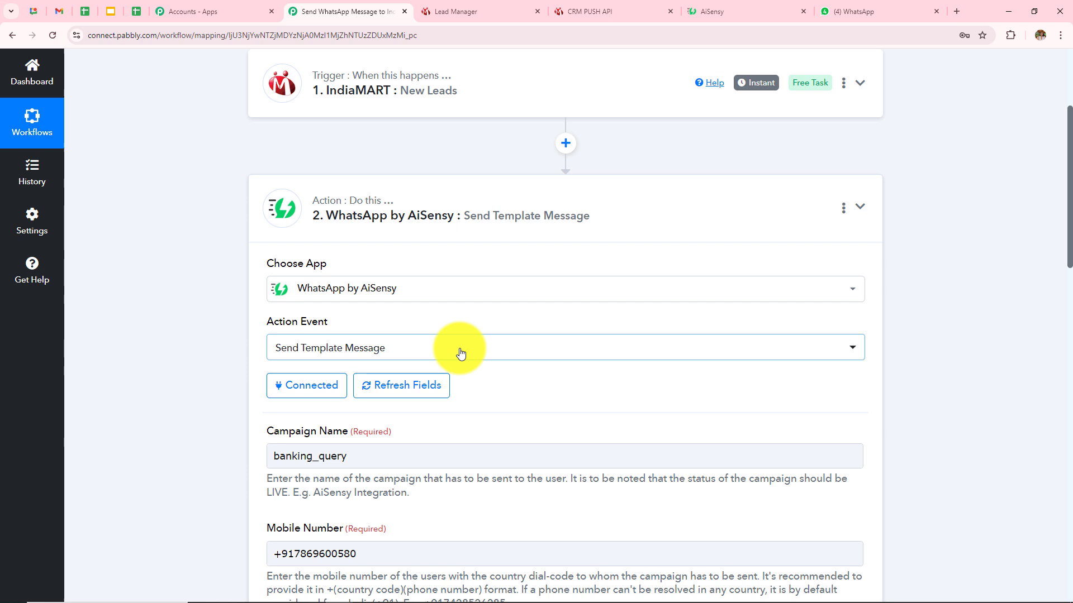
# Review the Send Template Message action's mapped fields and received response, and return to the AiSensy chat in WhatsApp.
pyautogui.scroll(2, 425, 355)
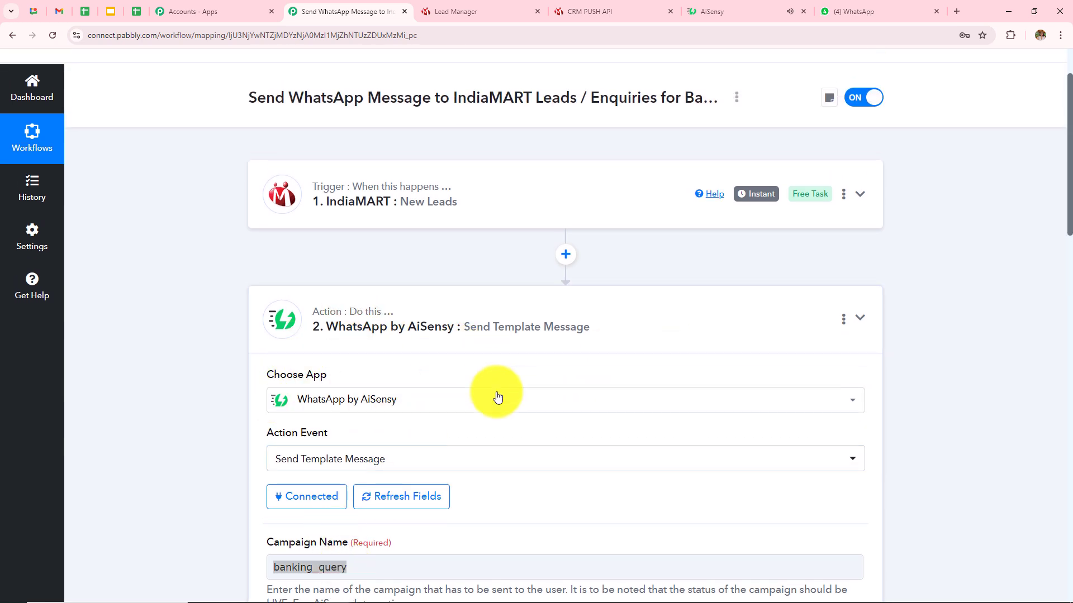
pyautogui.scroll(-10, 498, 398)
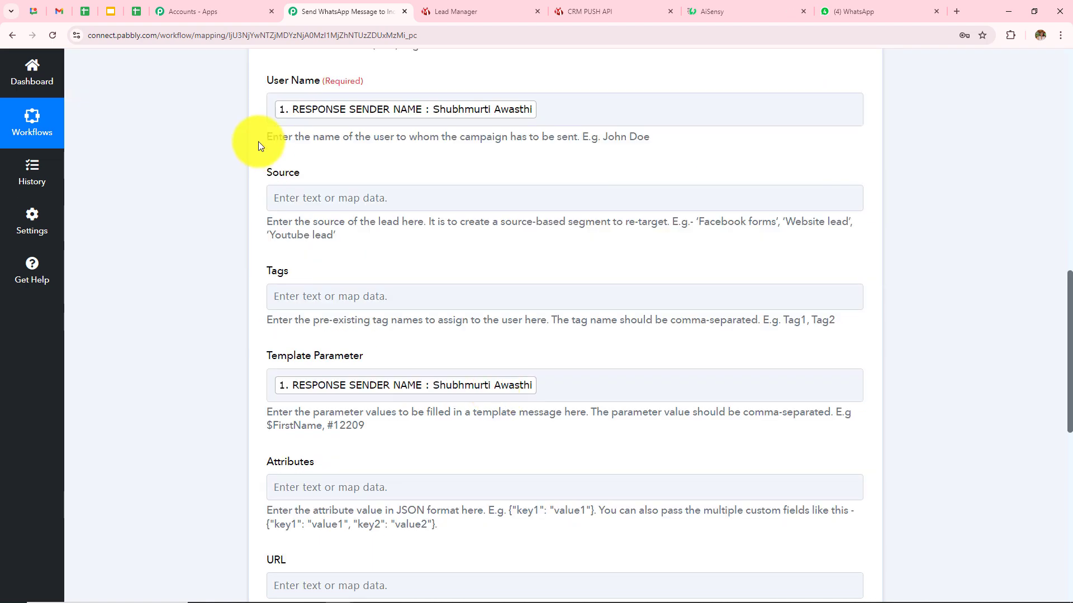
pyautogui.scroll(-4, 531, 349)
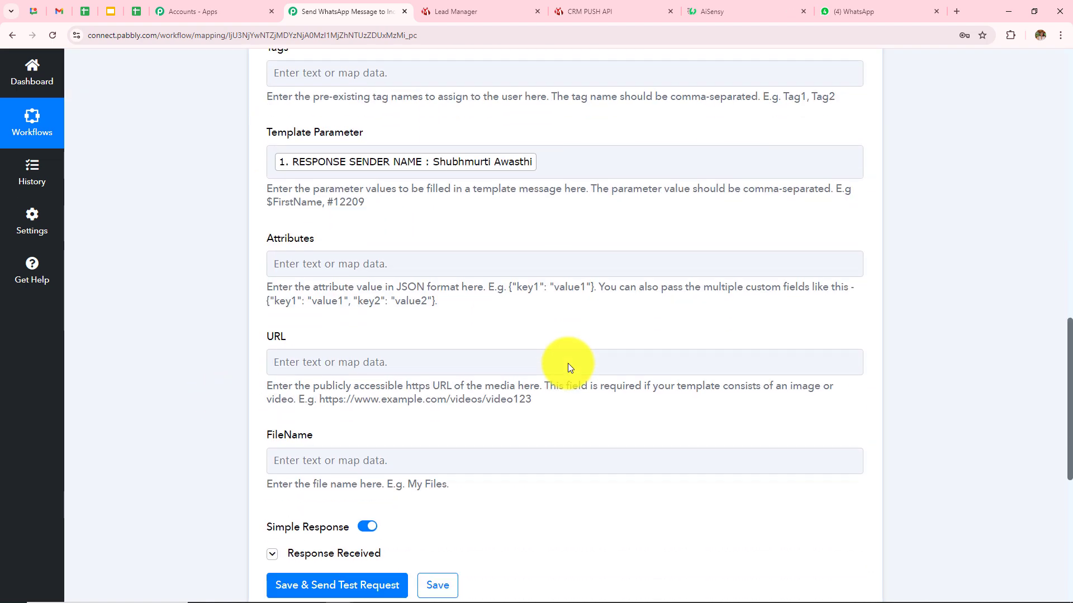
pyautogui.scroll(-3, 568, 363)
pyautogui.click(324, 385)
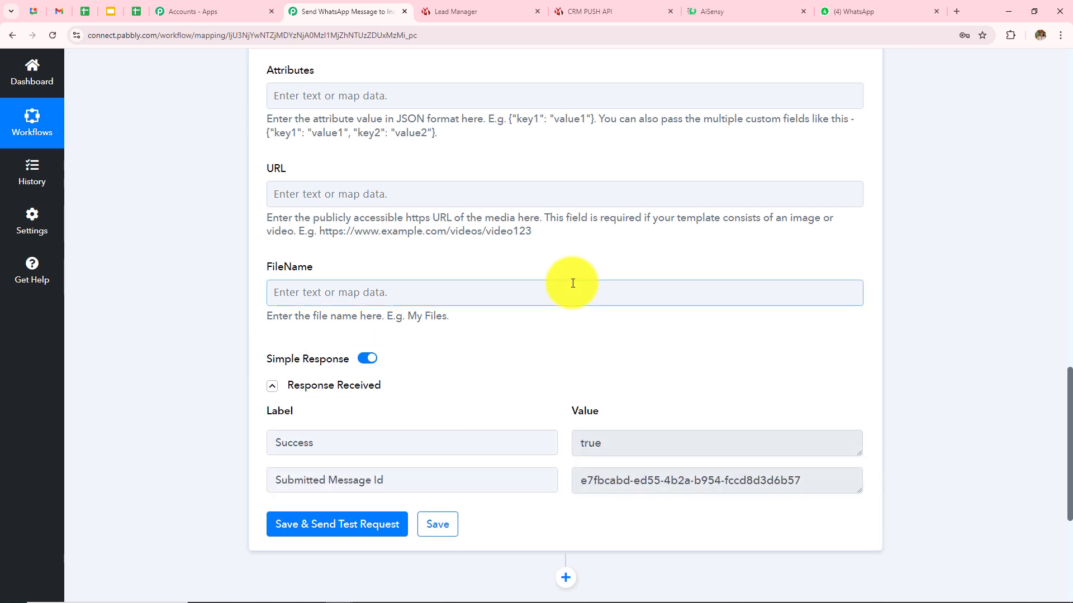
pyautogui.scroll(-3, 581, 279)
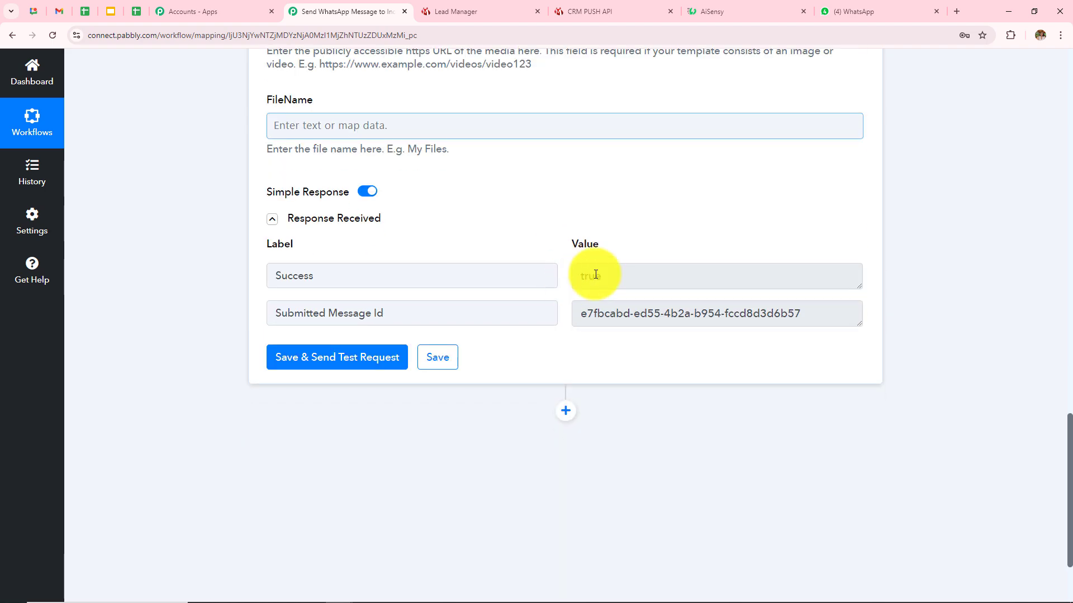
pyautogui.click(839, 11)
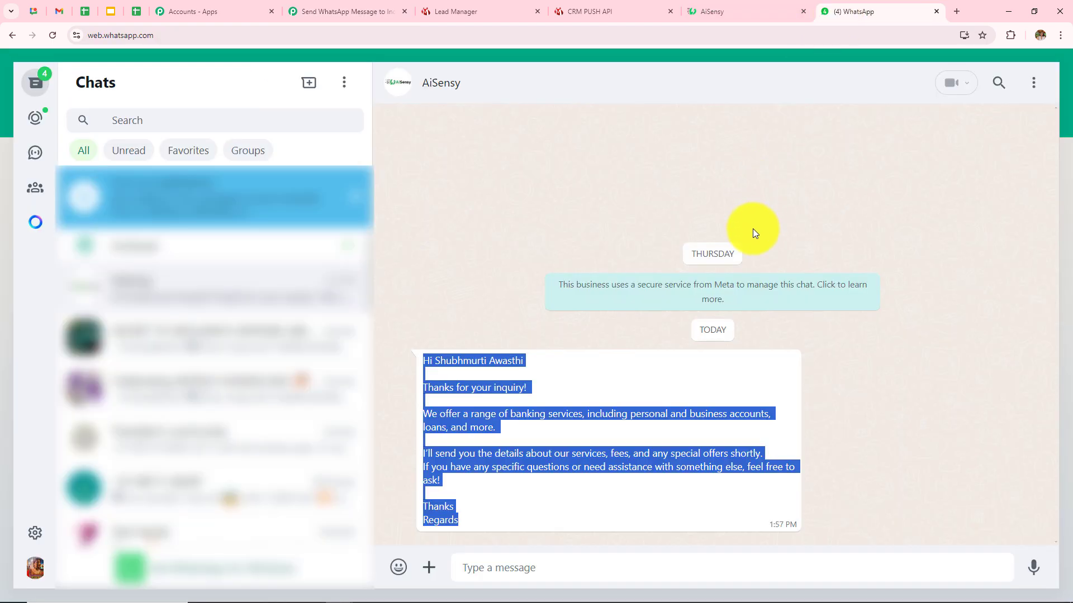